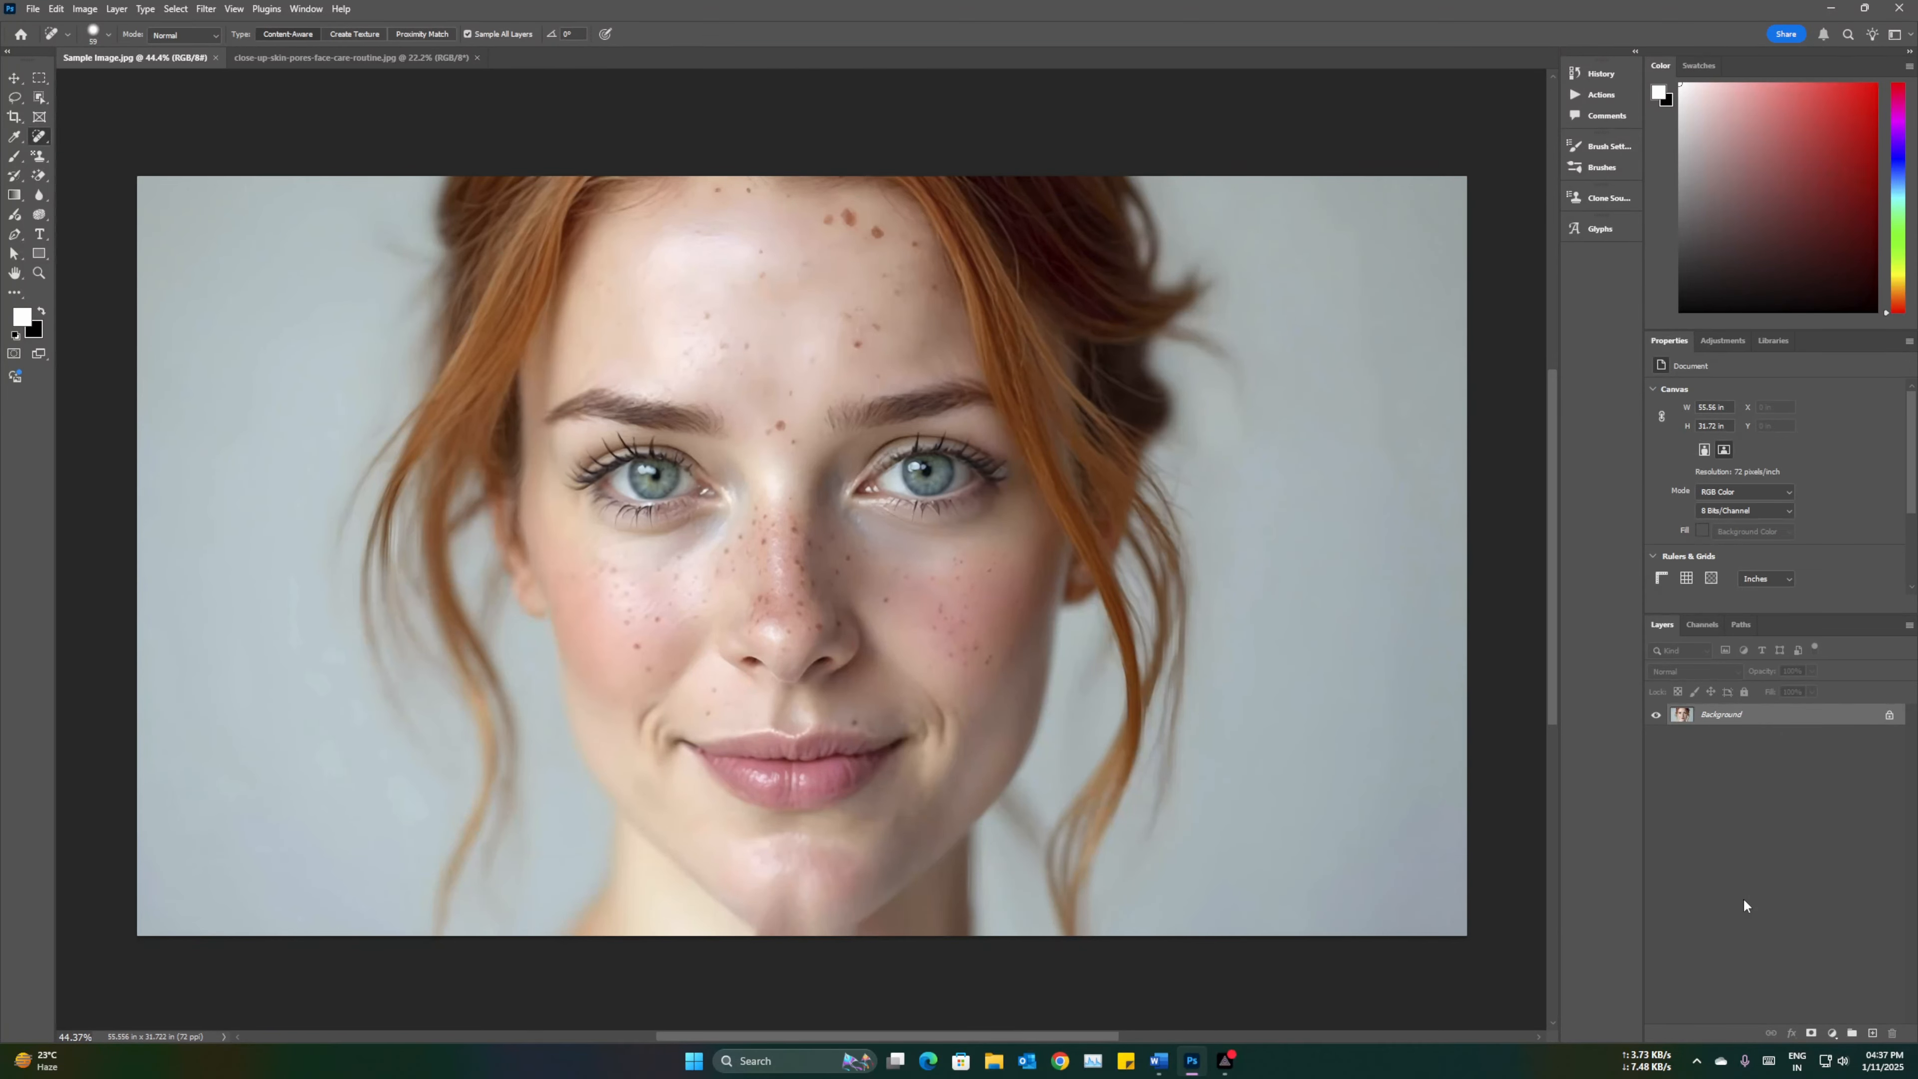
Step: Duplicate the background layer and switch to the Spot Healing Brush Tool
{"action": "key", "text": "ctrl+j"}
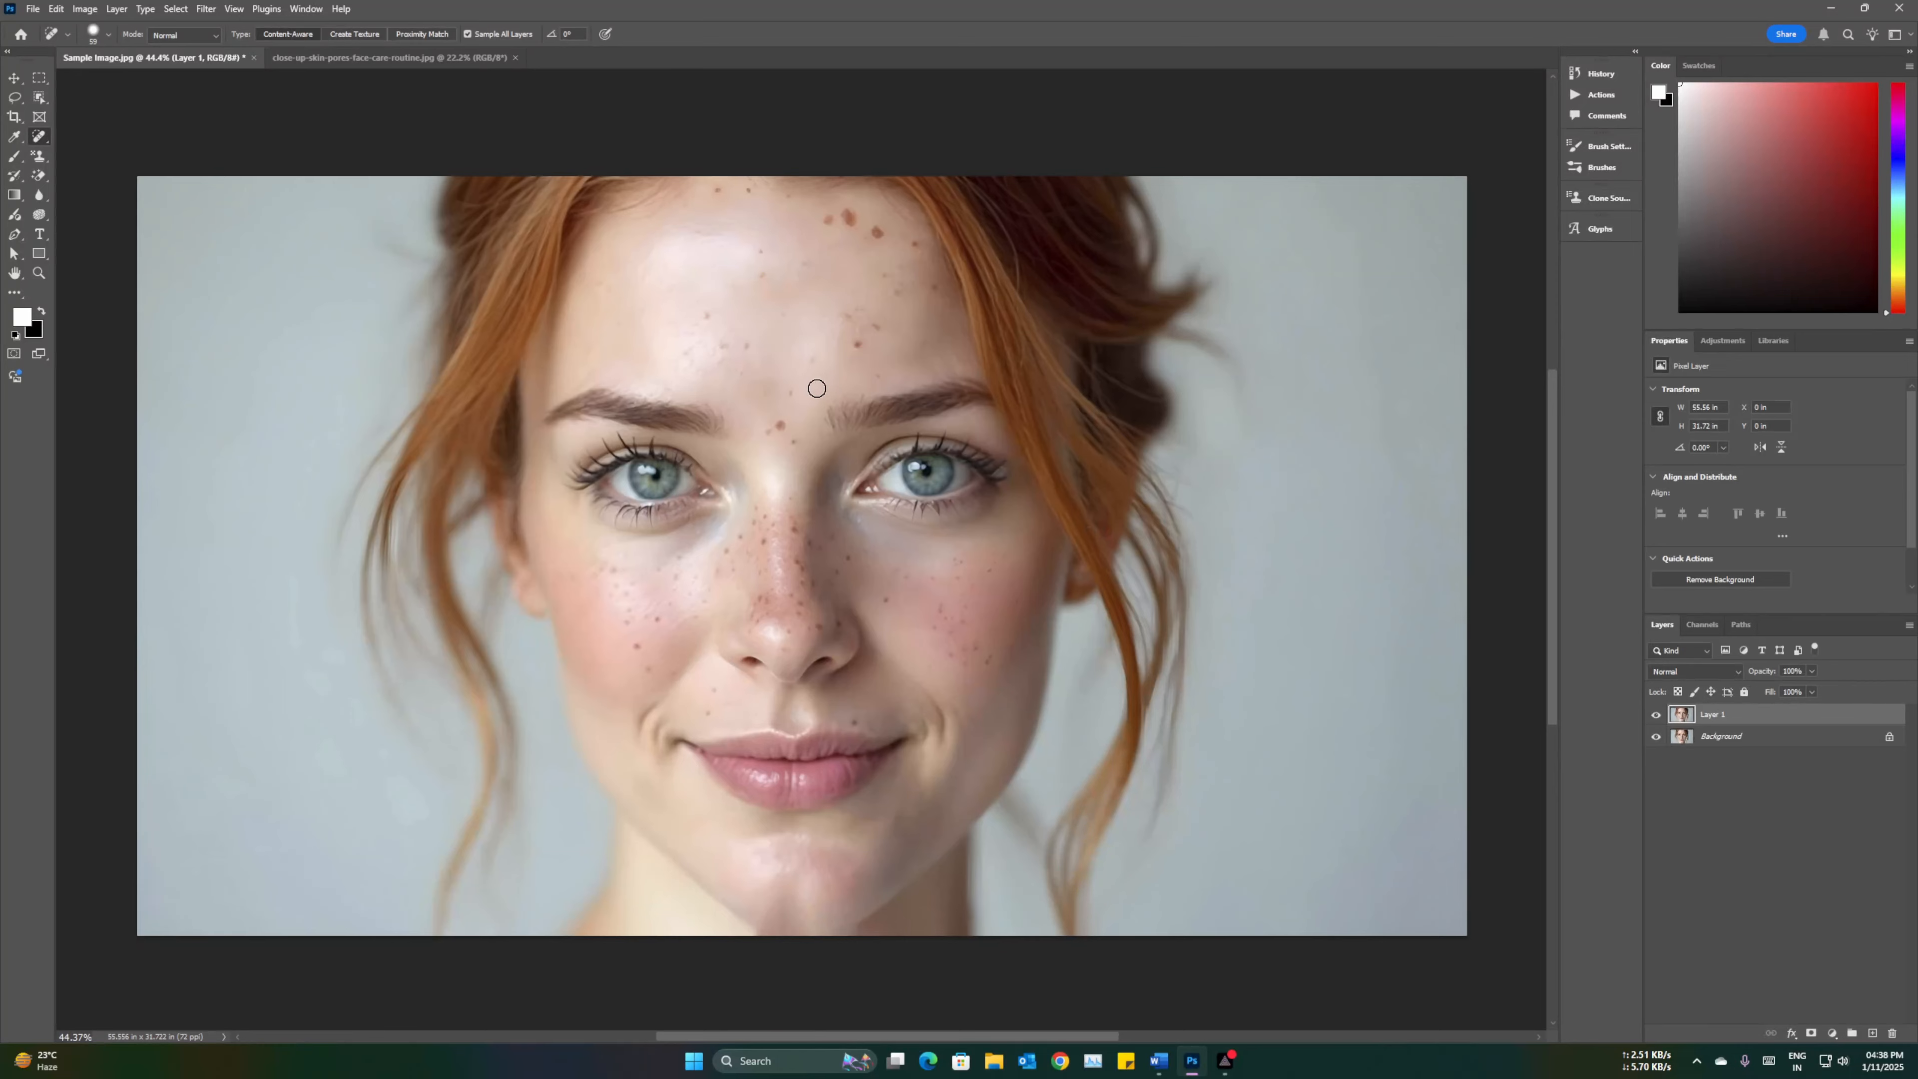
{"action": "right_click", "coordinate": [38, 139]}
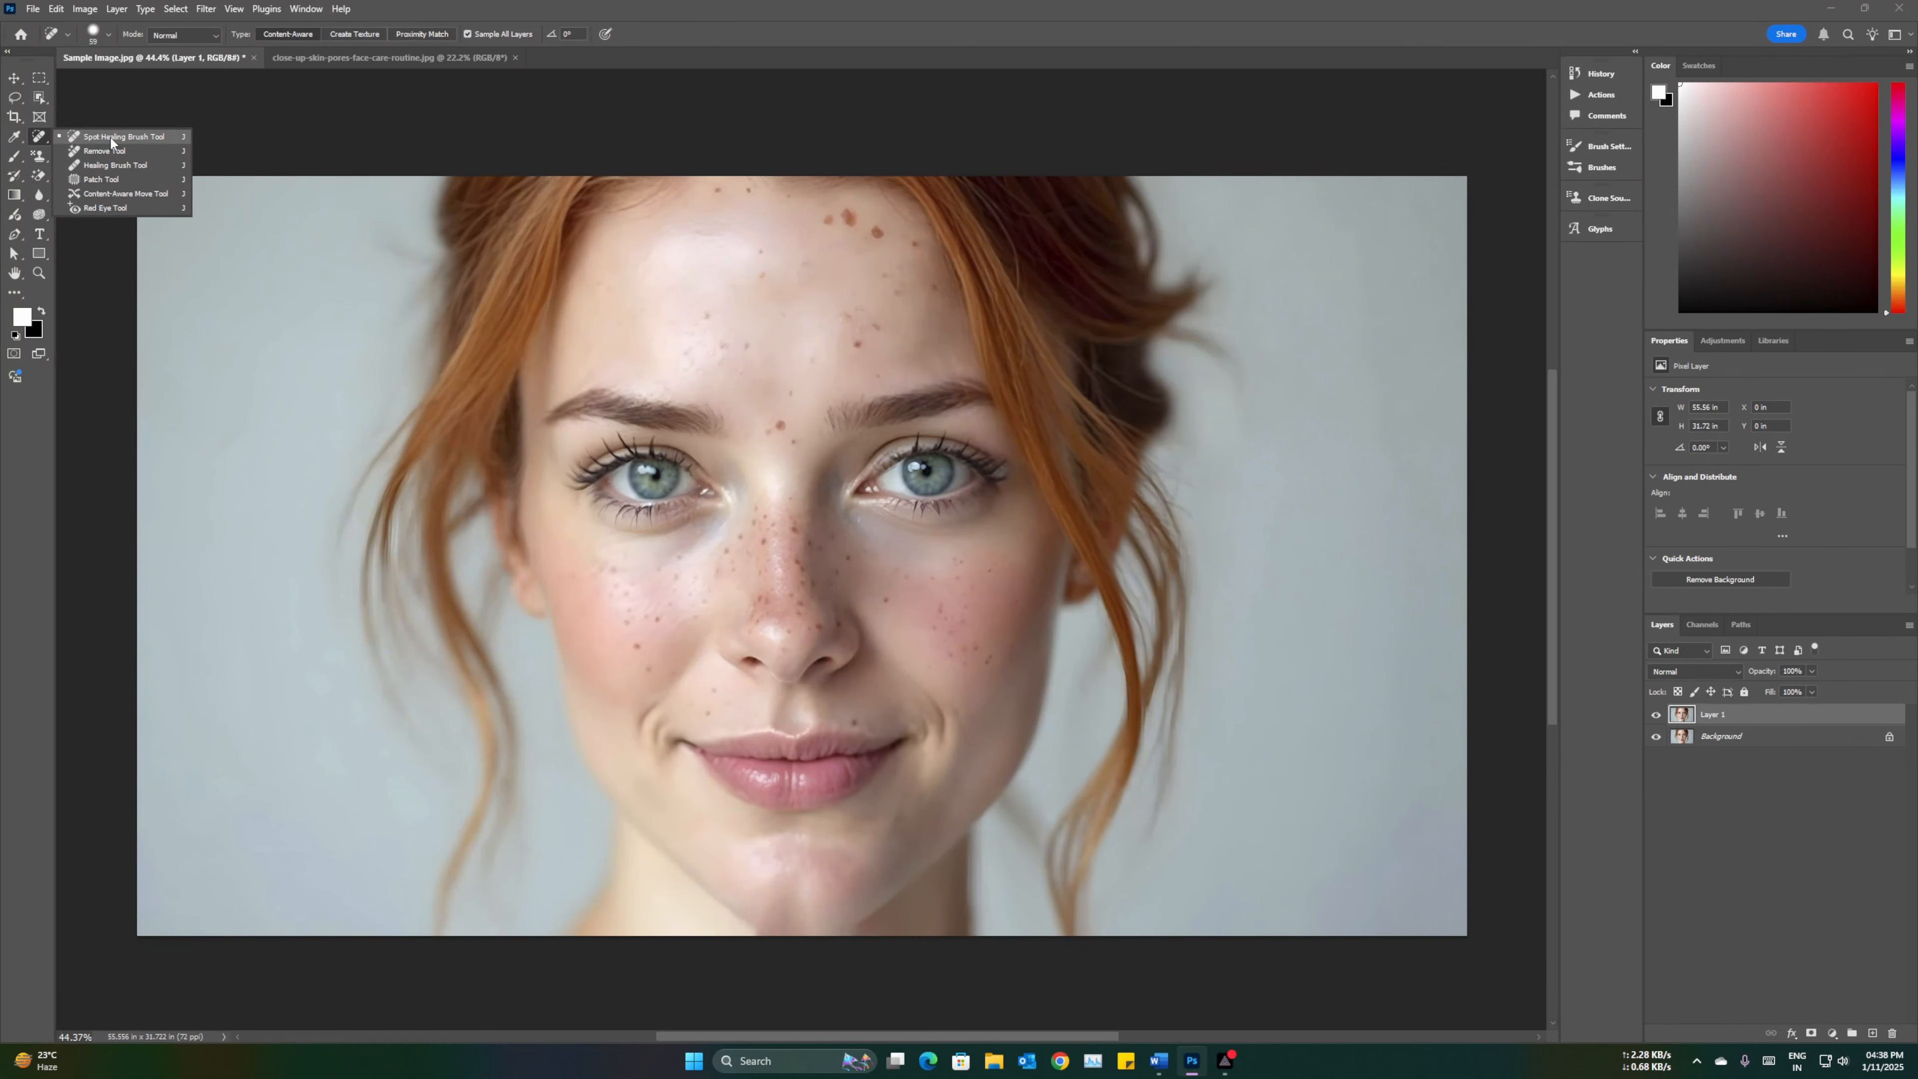
{"action": "left_click", "coordinate": [149, 142]}
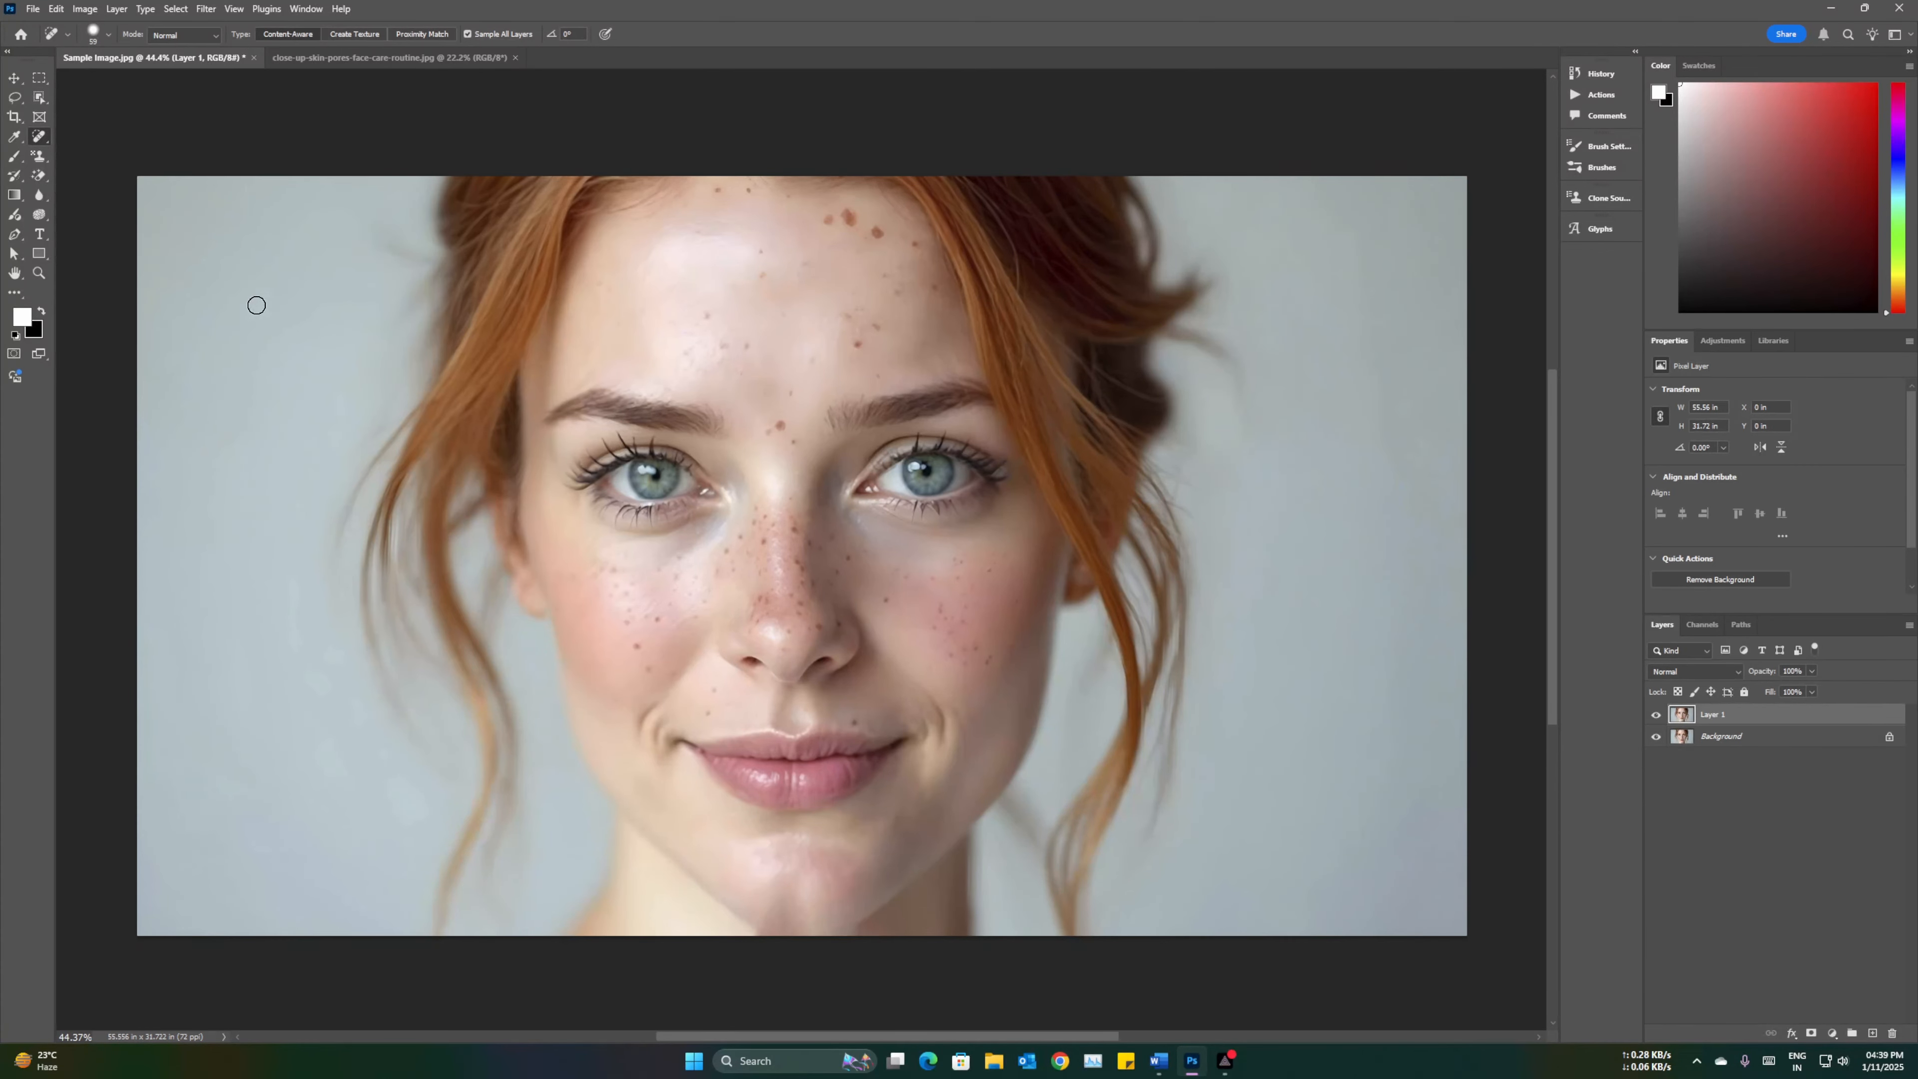
{"action": "right_click", "coordinate": [41, 140]}
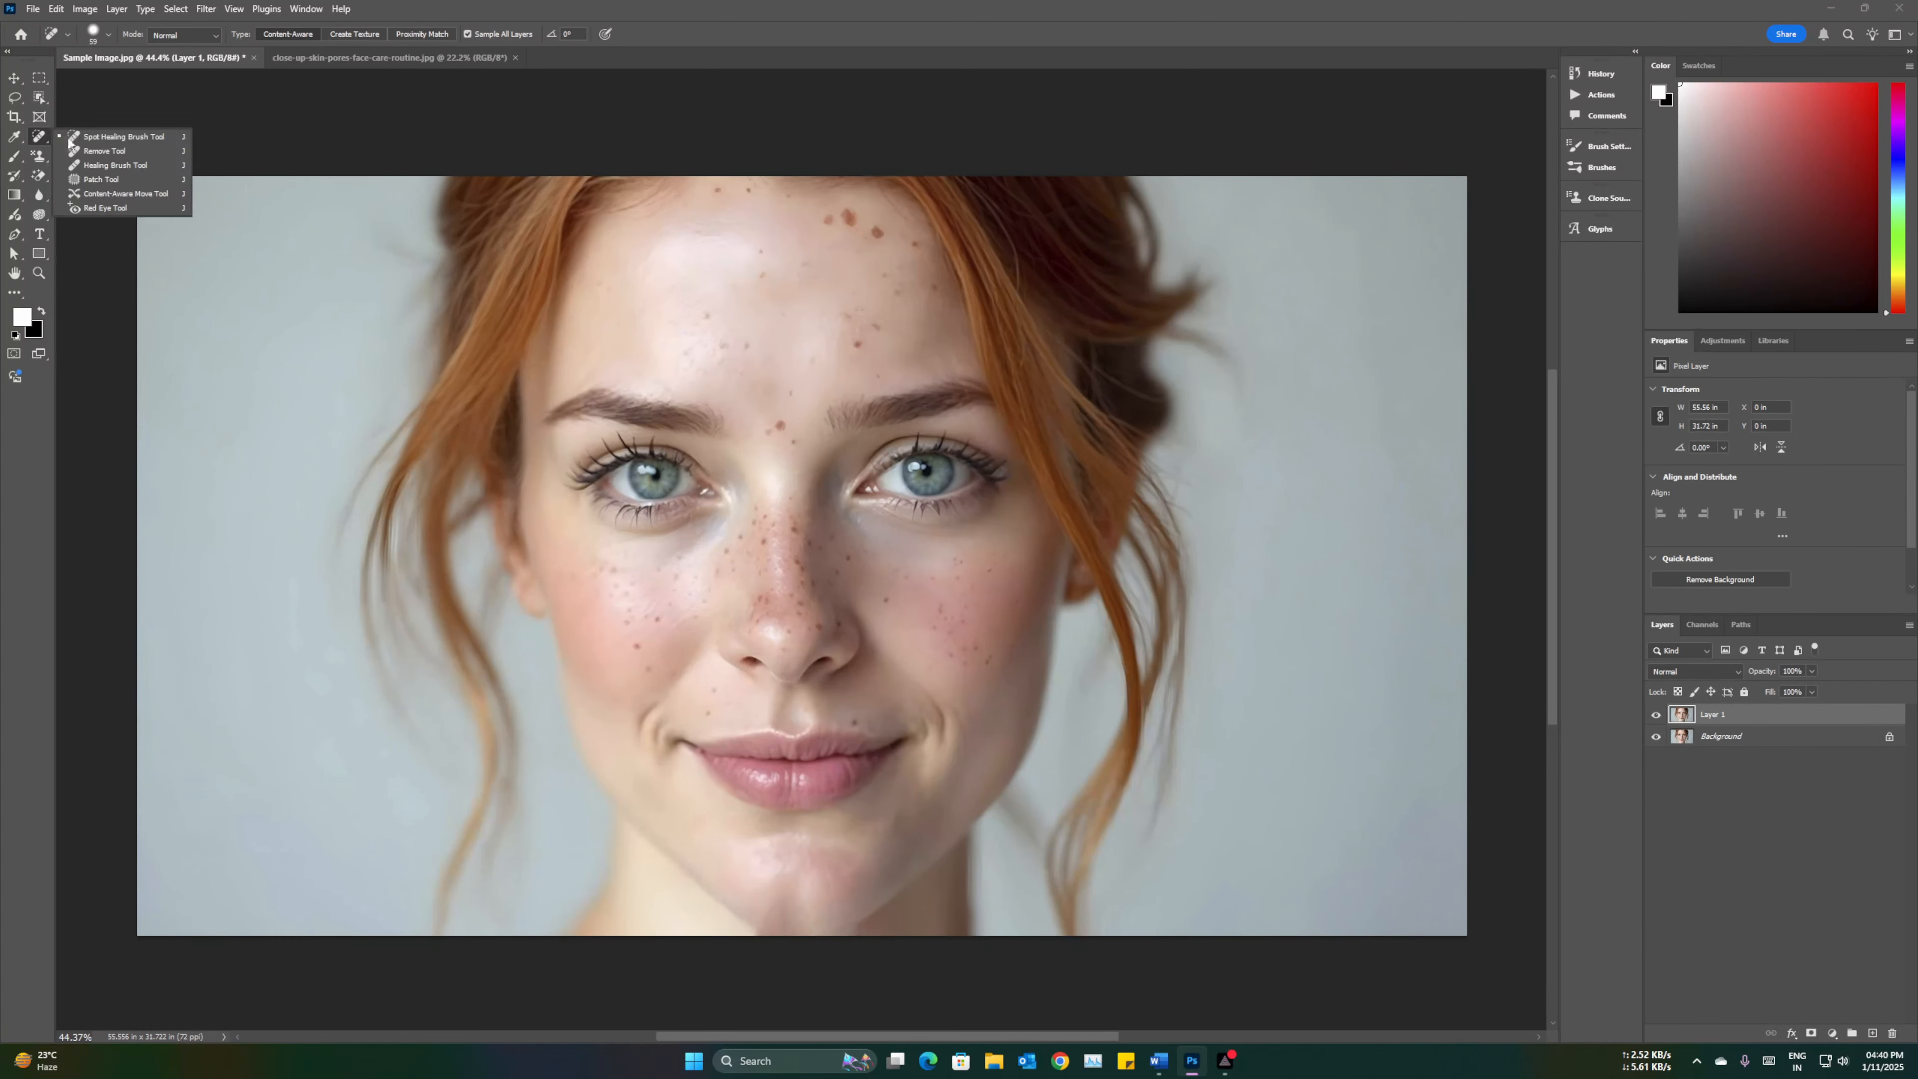
{"action": "left_click", "coordinate": [129, 137]}
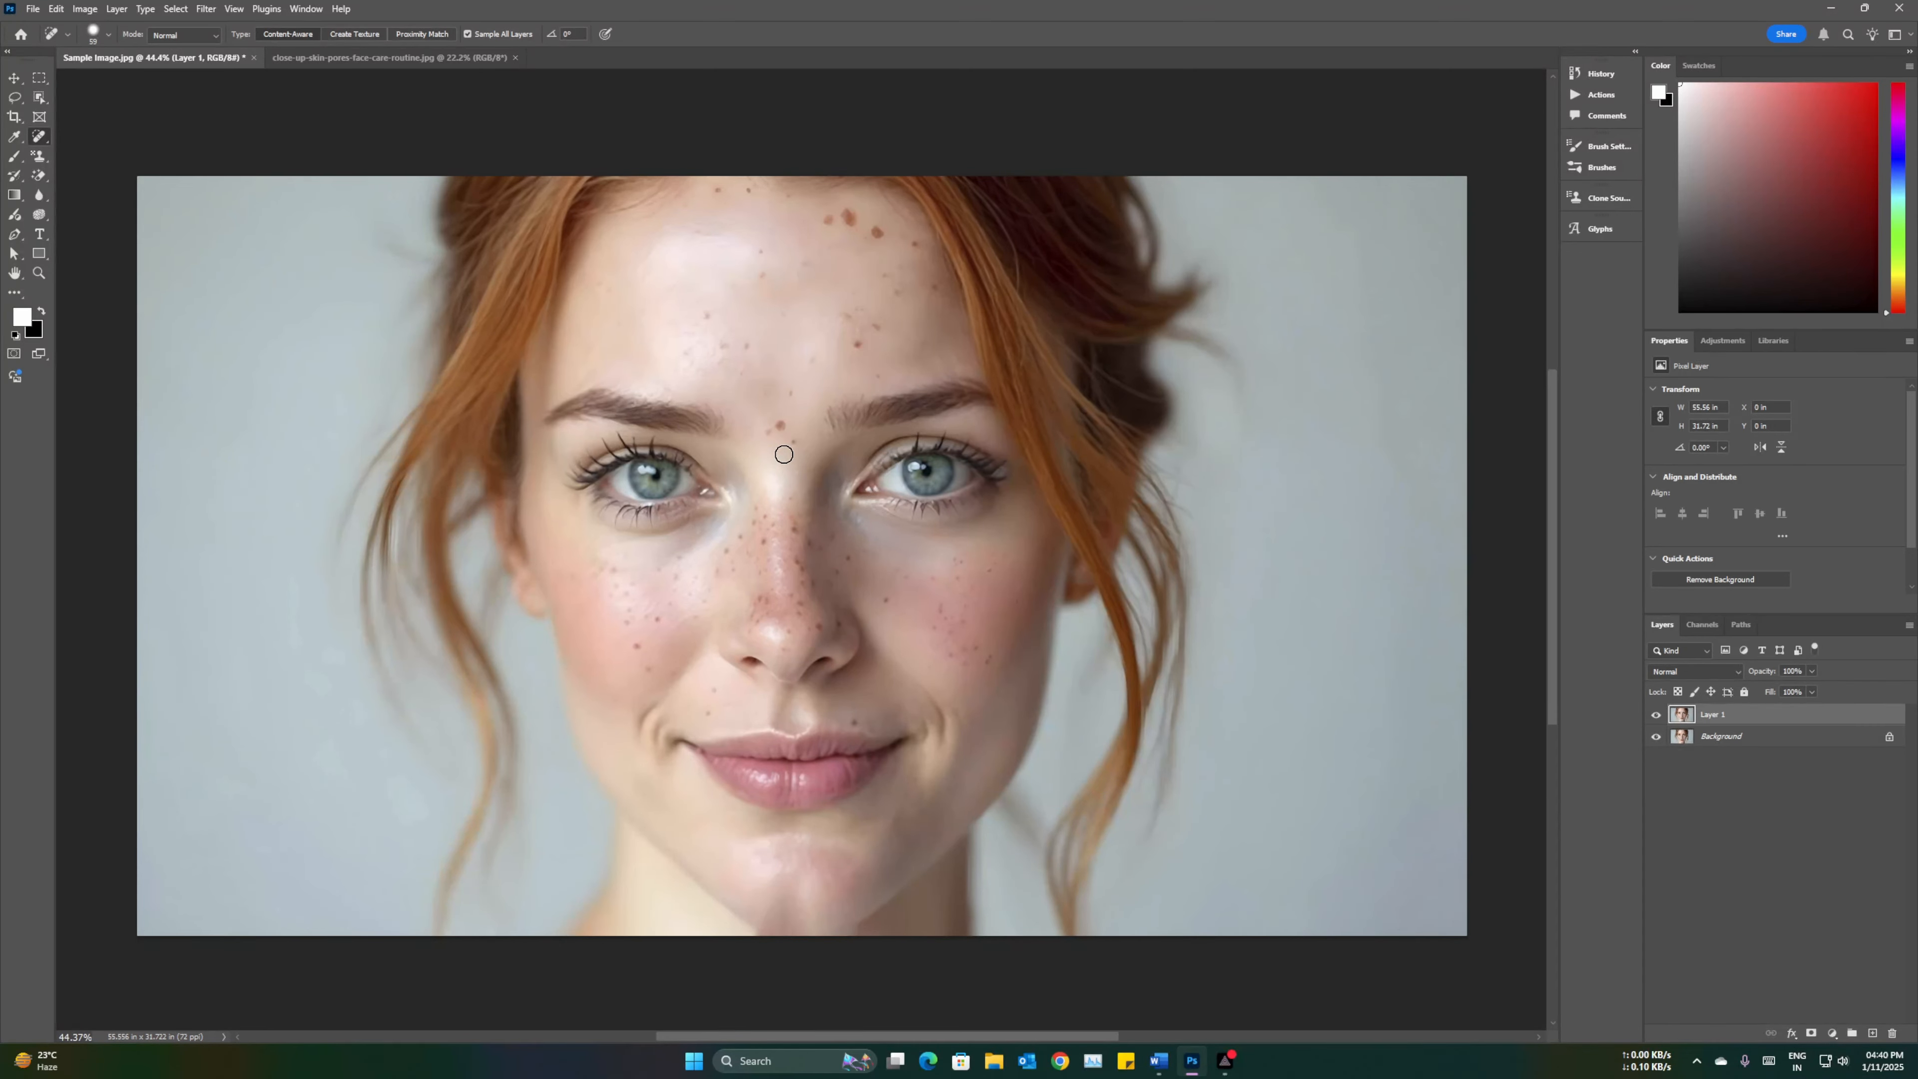
Step: Set the healing brush to about 74 px size and 50% hardness
{"action": "key", "text": "bracketright"}
{"action": "key", "text": "bracketright"}
{"action": "key", "text": "bracketright"}
{"action": "key", "text": "bracketright"}
{"action": "key", "text": "bracketright"}
{"action": "key", "text": "bracketright"}
{"action": "key", "text": "bracketright"}
{"action": "key", "text": "bracketright"}
{"action": "key", "text": "bracketright"}
{"action": "key", "text": "bracketright"}
{"action": "key", "text": "bracketright"}
{"action": "key", "text": "bracketright"}
{"action": "key", "text": "bracketright"}
{"action": "key", "text": "bracketleft"}
{"action": "key", "text": "bracketleft"}
{"action": "key", "text": "bracketleft"}
{"action": "key", "text": "bracketleft"}
{"action": "key", "text": "bracketleft"}
{"action": "key", "text": "bracketleft"}
{"action": "key", "text": "bracketleft"}
{"action": "key", "text": "bracketleft"}
{"action": "left_click", "coordinate": [111, 35]}
{"action": "mouse_move", "coordinate": [93, 80]}
{"action": "left_mouse_down"}
{"action": "mouse_move", "coordinate": [62, 80]}
{"action": "mouse_move", "coordinate": [129, 78]}
{"action": "mouse_move", "coordinate": [84, 80]}
{"action": "mouse_move", "coordinate": [91, 114]}
{"action": "left_mouse_up"}
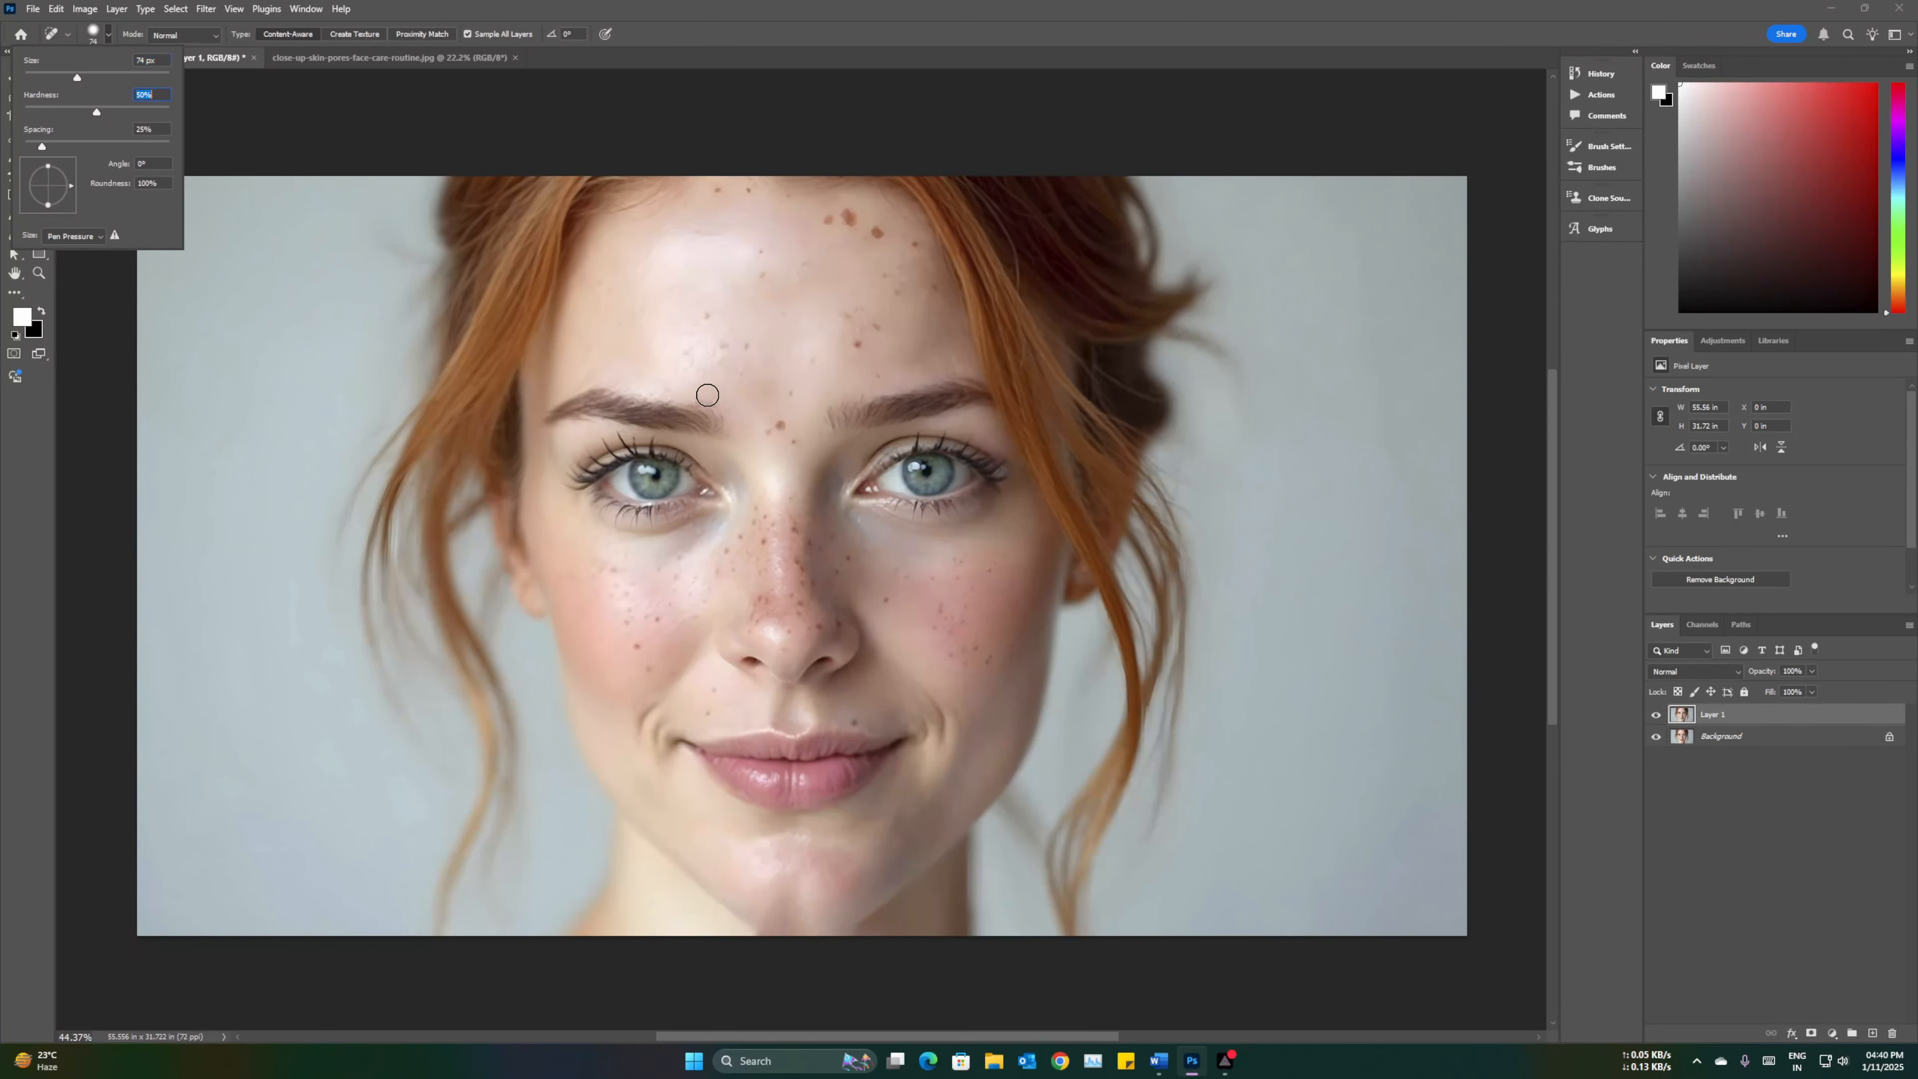
{"action": "left_click", "coordinate": [79, 478]}
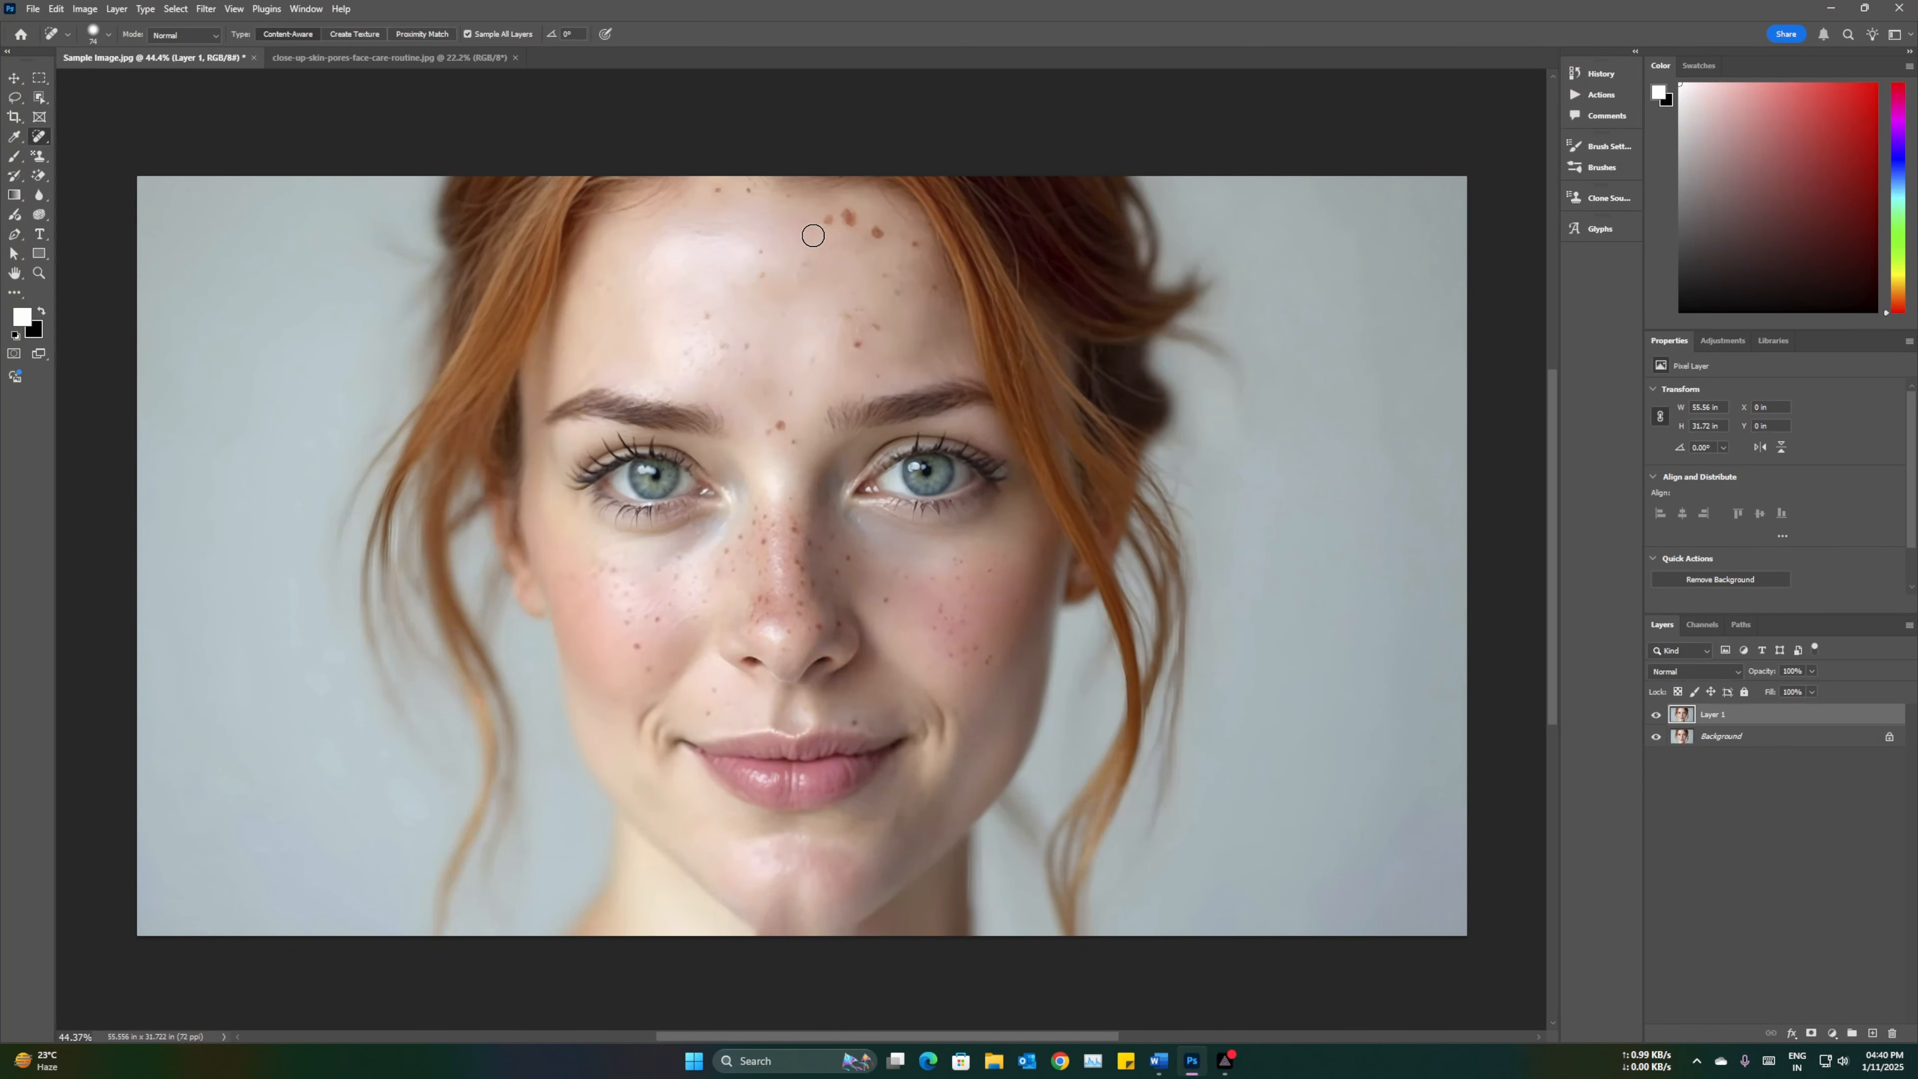
Step: Spot-heal the freckles across the forehead and between the brows, resizing the brush for smaller spots
{"action": "left_click", "coordinate": [827, 220]}
{"action": "left_click", "coordinate": [848, 219]}
{"action": "left_click", "coordinate": [877, 234]}
{"action": "key", "text": "bracketleft"}
{"action": "key", "text": "bracketleft"}
{"action": "left_click", "coordinate": [848, 211]}
{"action": "key", "text": "bracketright"}
{"action": "key", "text": "bracketright"}
{"action": "key", "text": "bracketleft"}
{"action": "key", "text": "bracketleft"}
{"action": "key", "text": "bracketleft"}
{"action": "left_click", "coordinate": [912, 242]}
{"action": "left_click", "coordinate": [859, 343]}
{"action": "left_click", "coordinate": [760, 252]}
{"action": "left_click", "coordinate": [749, 190]}
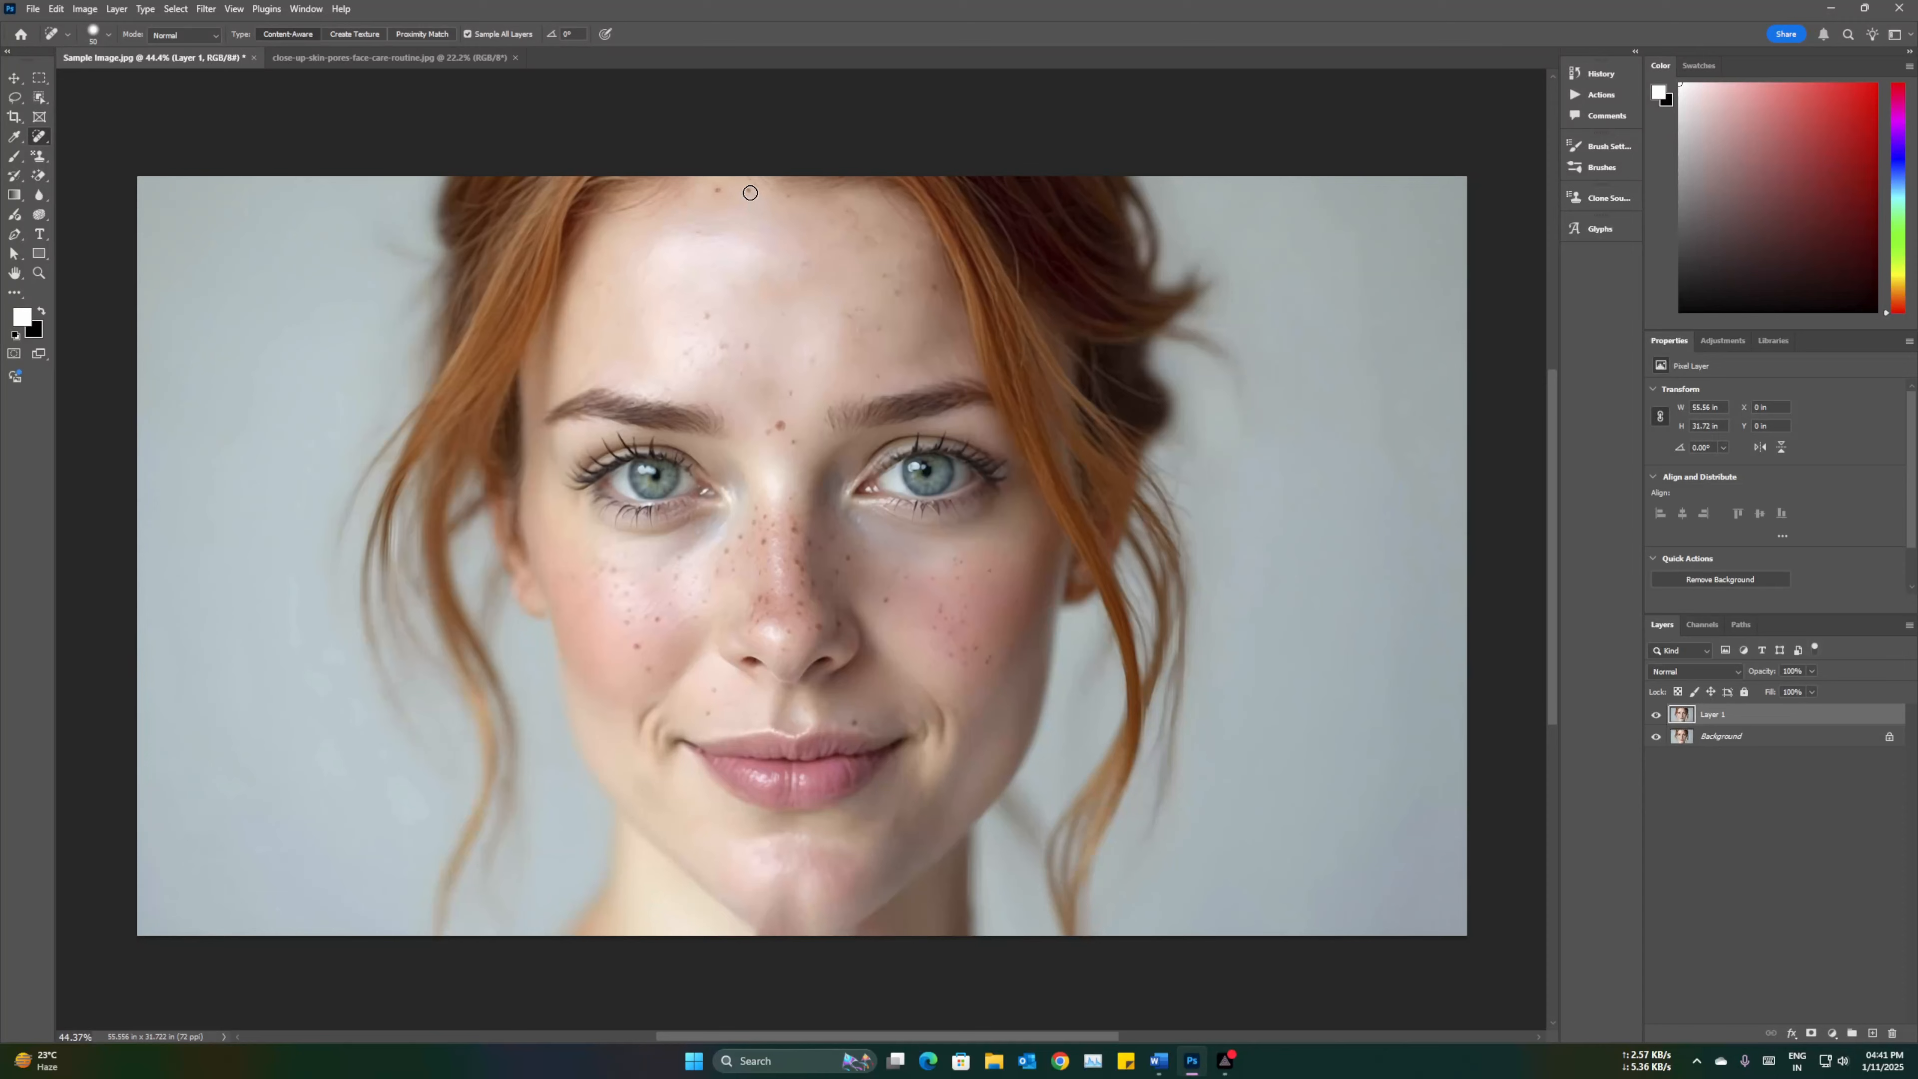
{"action": "left_click", "coordinate": [714, 191]}
{"action": "left_click", "coordinate": [749, 348]}
{"action": "left_click", "coordinate": [781, 426]}
{"action": "left_click", "coordinate": [793, 442]}
{"action": "left_click", "coordinate": [812, 361]}
Step: Spot-heal the freckles across both cheeks, the nose and the remaining forehead spots
{"action": "left_click", "coordinate": [614, 571]}
{"action": "left_click", "coordinate": [638, 646]}
{"action": "left_click", "coordinate": [650, 669]}
{"action": "left_click", "coordinate": [626, 593]}
{"action": "left_click", "coordinate": [599, 573]}
{"action": "left_click", "coordinate": [725, 708]}
{"action": "left_click", "coordinate": [756, 617]}
{"action": "left_click", "coordinate": [734, 573]}
{"action": "left_click", "coordinate": [701, 615]}
{"action": "left_click", "coordinate": [659, 566]}
{"action": "left_click", "coordinate": [797, 612]}
{"action": "left_click", "coordinate": [787, 649]}
{"action": "left_click", "coordinate": [941, 631]}
{"action": "left_click", "coordinate": [968, 603]}
{"action": "left_click", "coordinate": [957, 567]}
{"action": "left_click", "coordinate": [878, 393]}
{"action": "left_click", "coordinate": [848, 318]}
{"action": "left_click", "coordinate": [871, 241]}
{"action": "left_click", "coordinate": [883, 246]}
{"action": "left_click", "coordinate": [849, 213]}
{"action": "left_click", "coordinate": [765, 540]}
{"action": "left_click", "coordinate": [755, 516]}
{"action": "left_click", "coordinate": [756, 521]}
{"action": "left_click", "coordinate": [741, 538]}
{"action": "left_click", "coordinate": [800, 603]}
{"action": "left_click", "coordinate": [802, 582]}
{"action": "left_click", "coordinate": [802, 568]}
{"action": "left_click", "coordinate": [799, 534]}
{"action": "left_click", "coordinate": [779, 563]}
{"action": "left_click", "coordinate": [759, 566]}
{"action": "left_click", "coordinate": [797, 529]}
{"action": "left_click", "coordinate": [803, 582]}
{"action": "left_click", "coordinate": [769, 538]}
{"action": "left_click", "coordinate": [761, 579]}
{"action": "left_click", "coordinate": [793, 617]}
{"action": "left_click", "coordinate": [797, 513]}
{"action": "left_click", "coordinate": [900, 255]}
{"action": "left_click", "coordinate": [878, 247]}
{"action": "left_click", "coordinate": [763, 604]}
{"action": "left_click", "coordinate": [764, 624]}
{"action": "left_click", "coordinate": [803, 596]}
{"action": "left_click", "coordinate": [801, 553]}
Step: Toggle the duplicated layer's visibility to compare the image before and after retouching
{"action": "left_click", "coordinate": [1657, 718]}
{"action": "left_click", "coordinate": [1658, 718]}
{"action": "left_click", "coordinate": [1657, 718]}
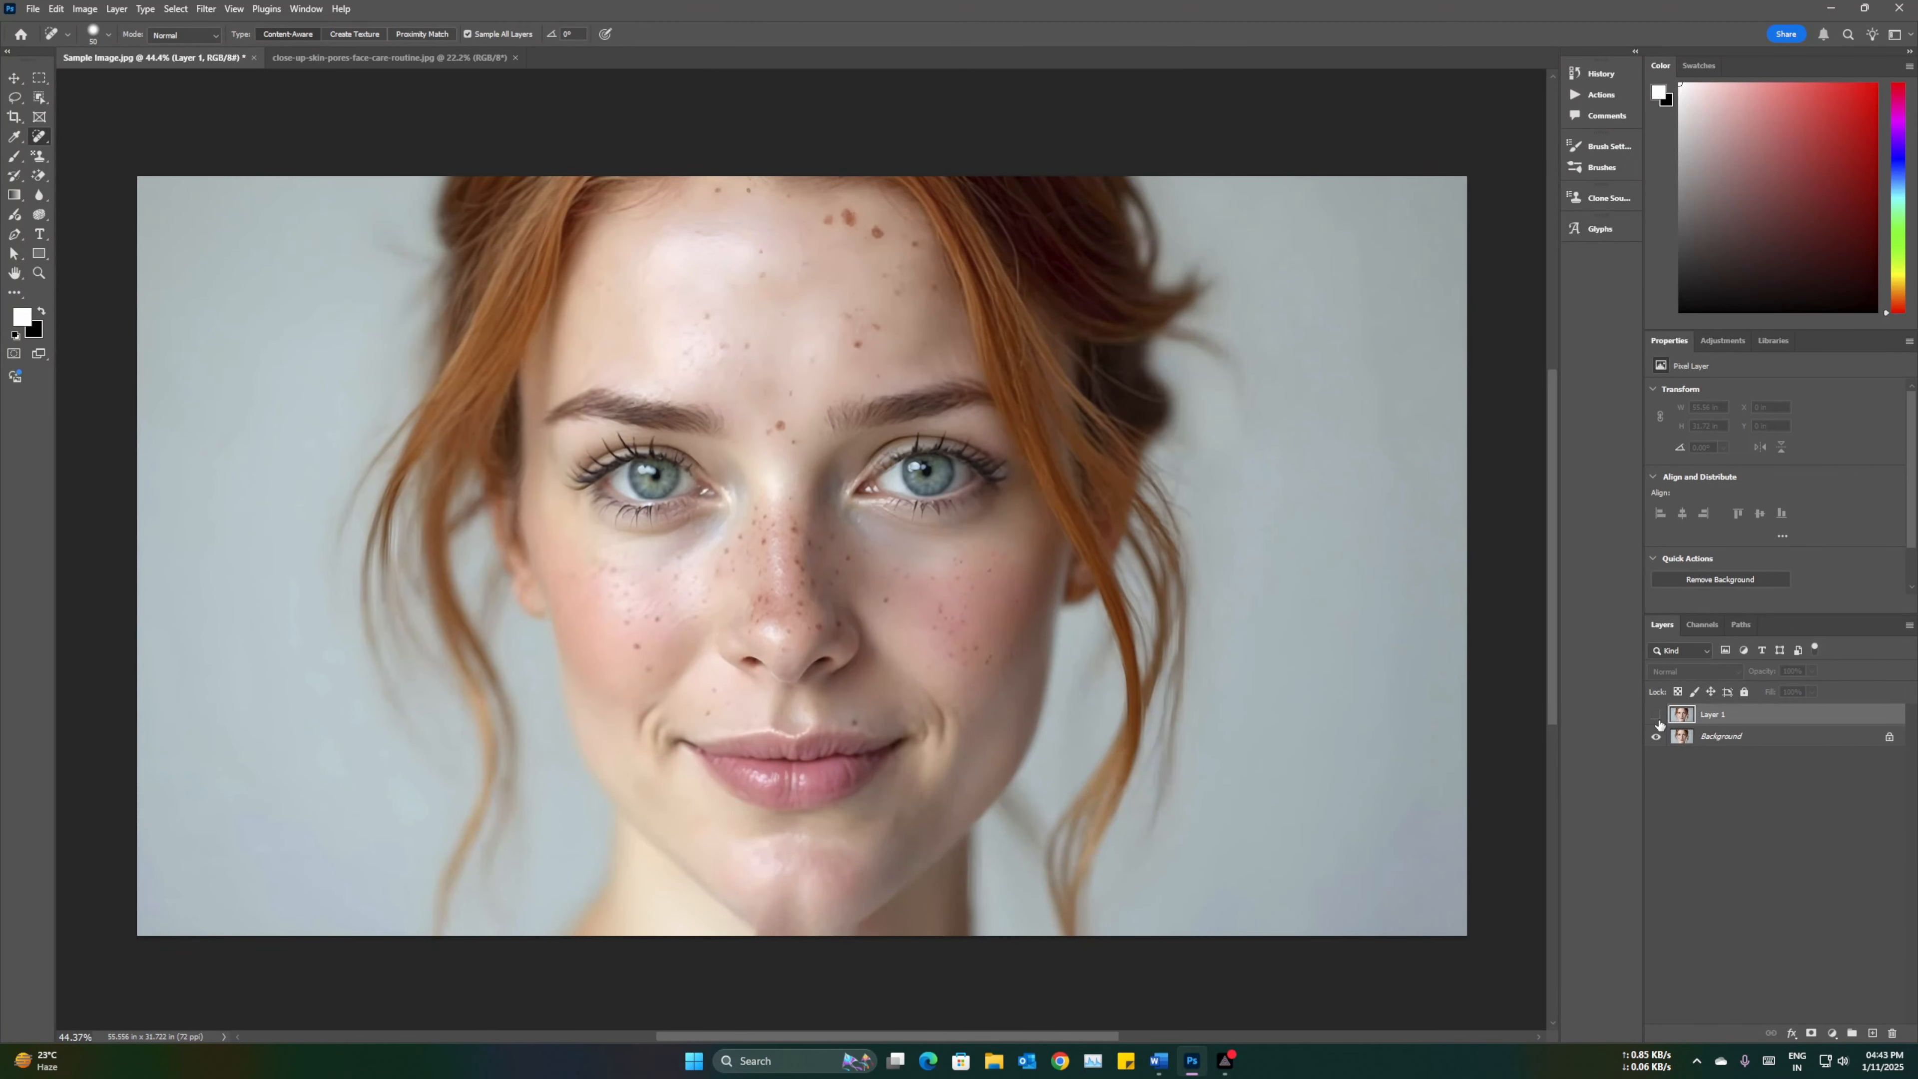
{"action": "left_click", "coordinate": [1658, 718]}
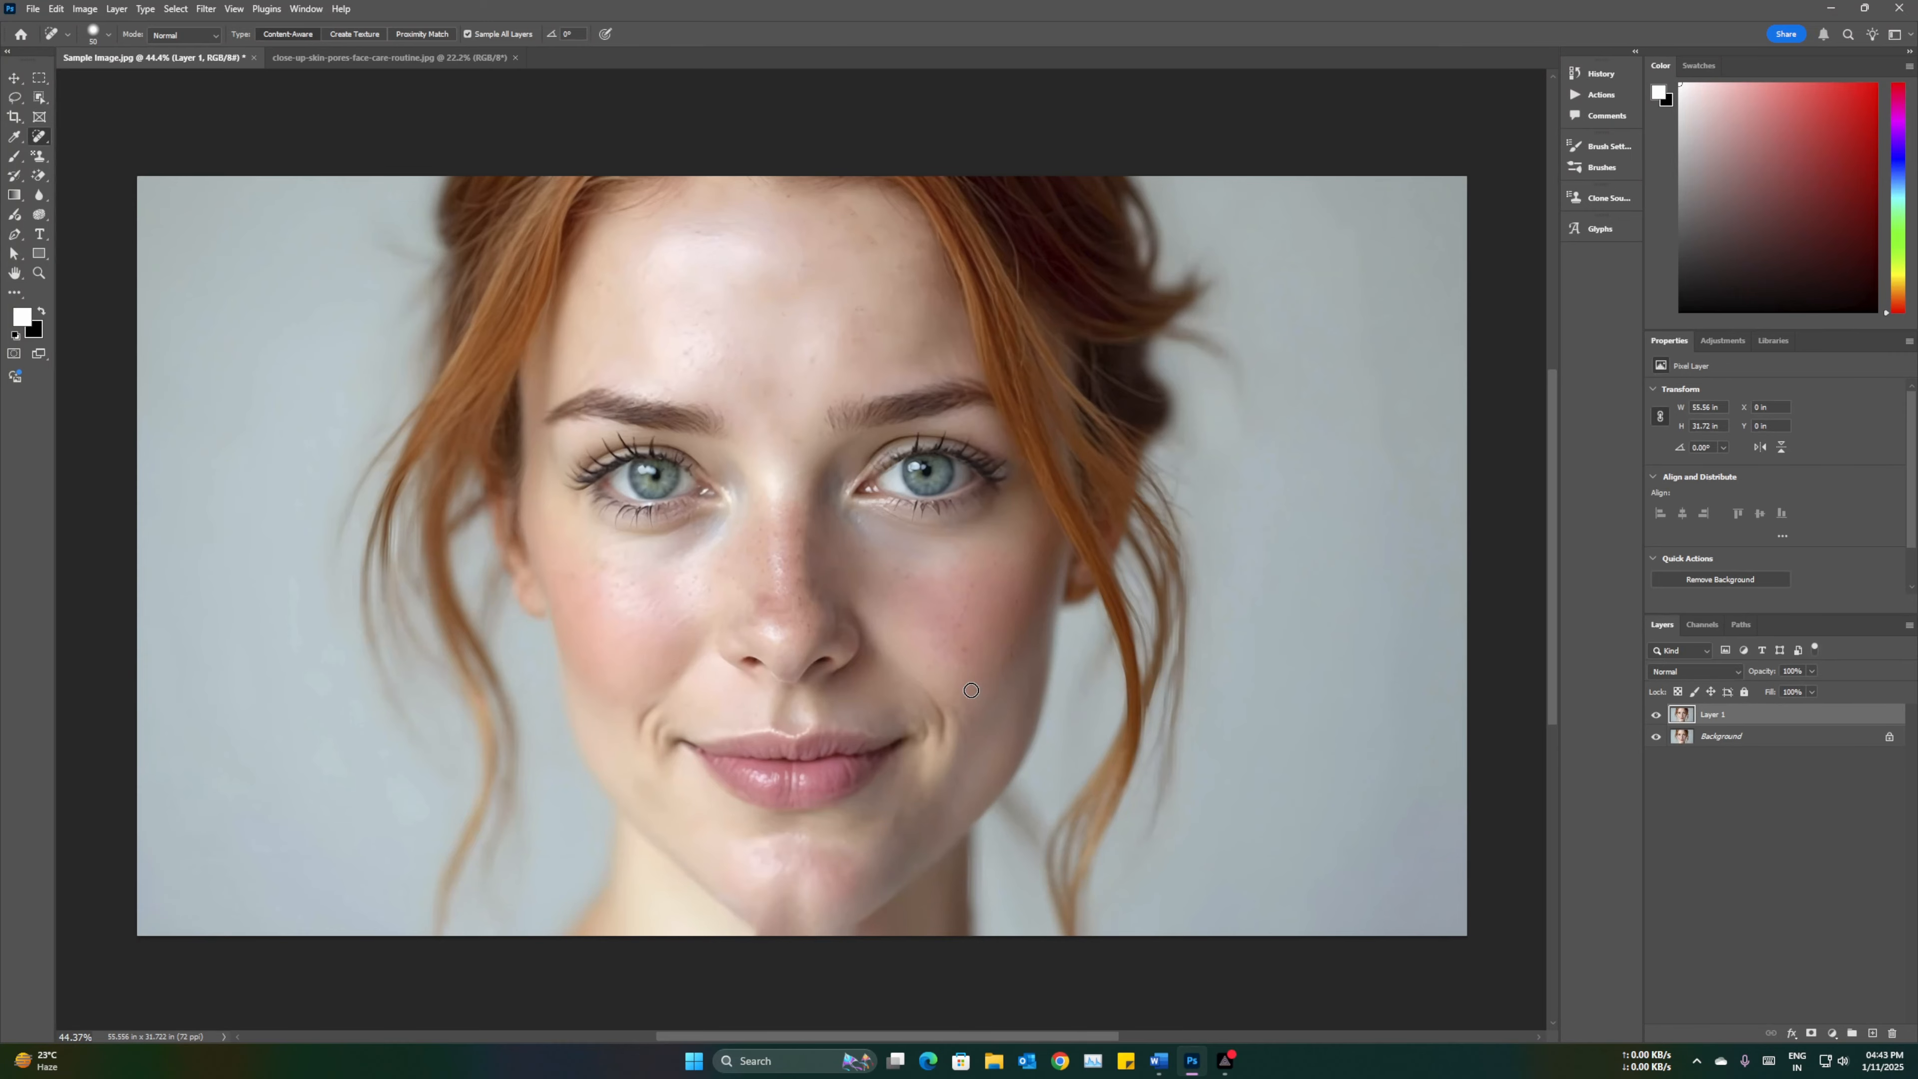
Step: Switch to the close-up skin document and inspect the face's blemishes at different zoom levels
{"action": "left_click", "coordinate": [377, 59]}
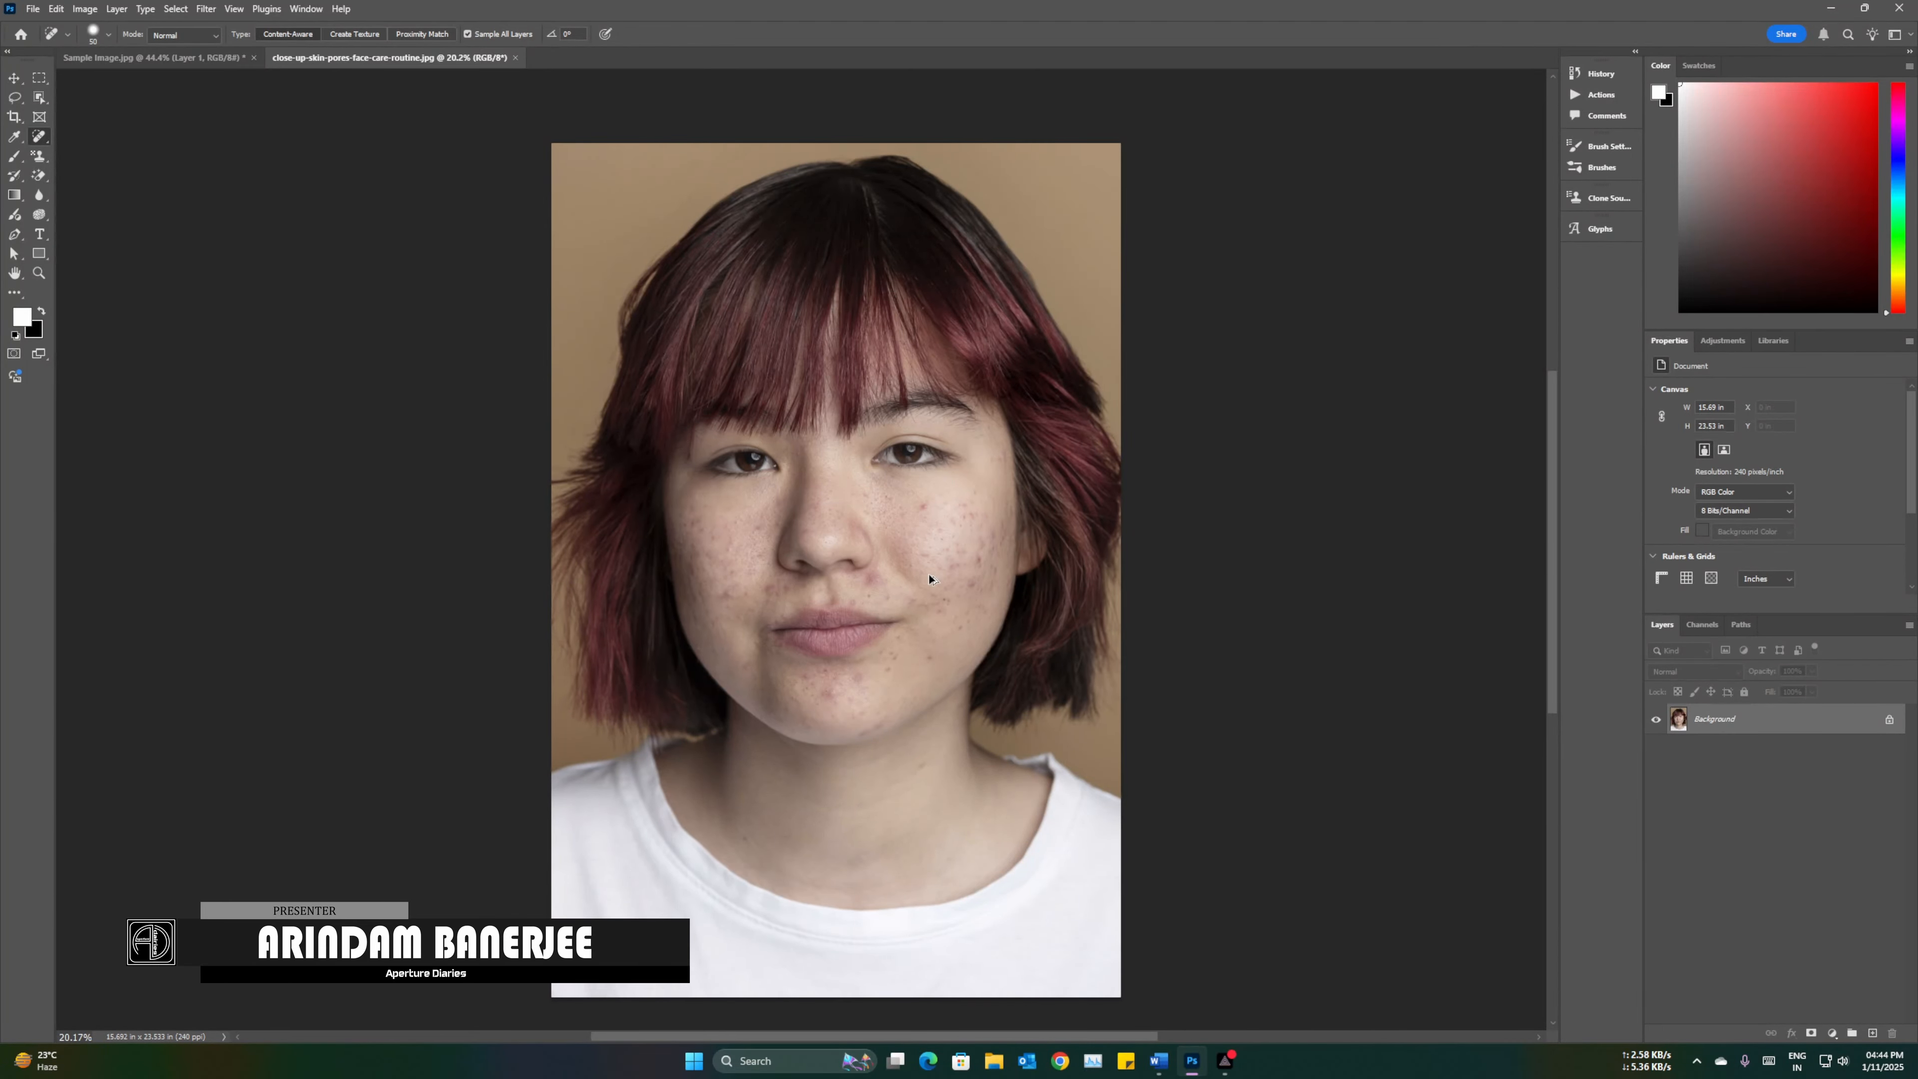
{"action": "scroll", "coordinate": [929, 579], "scroll_direction": "up", "scroll_amount": 6}
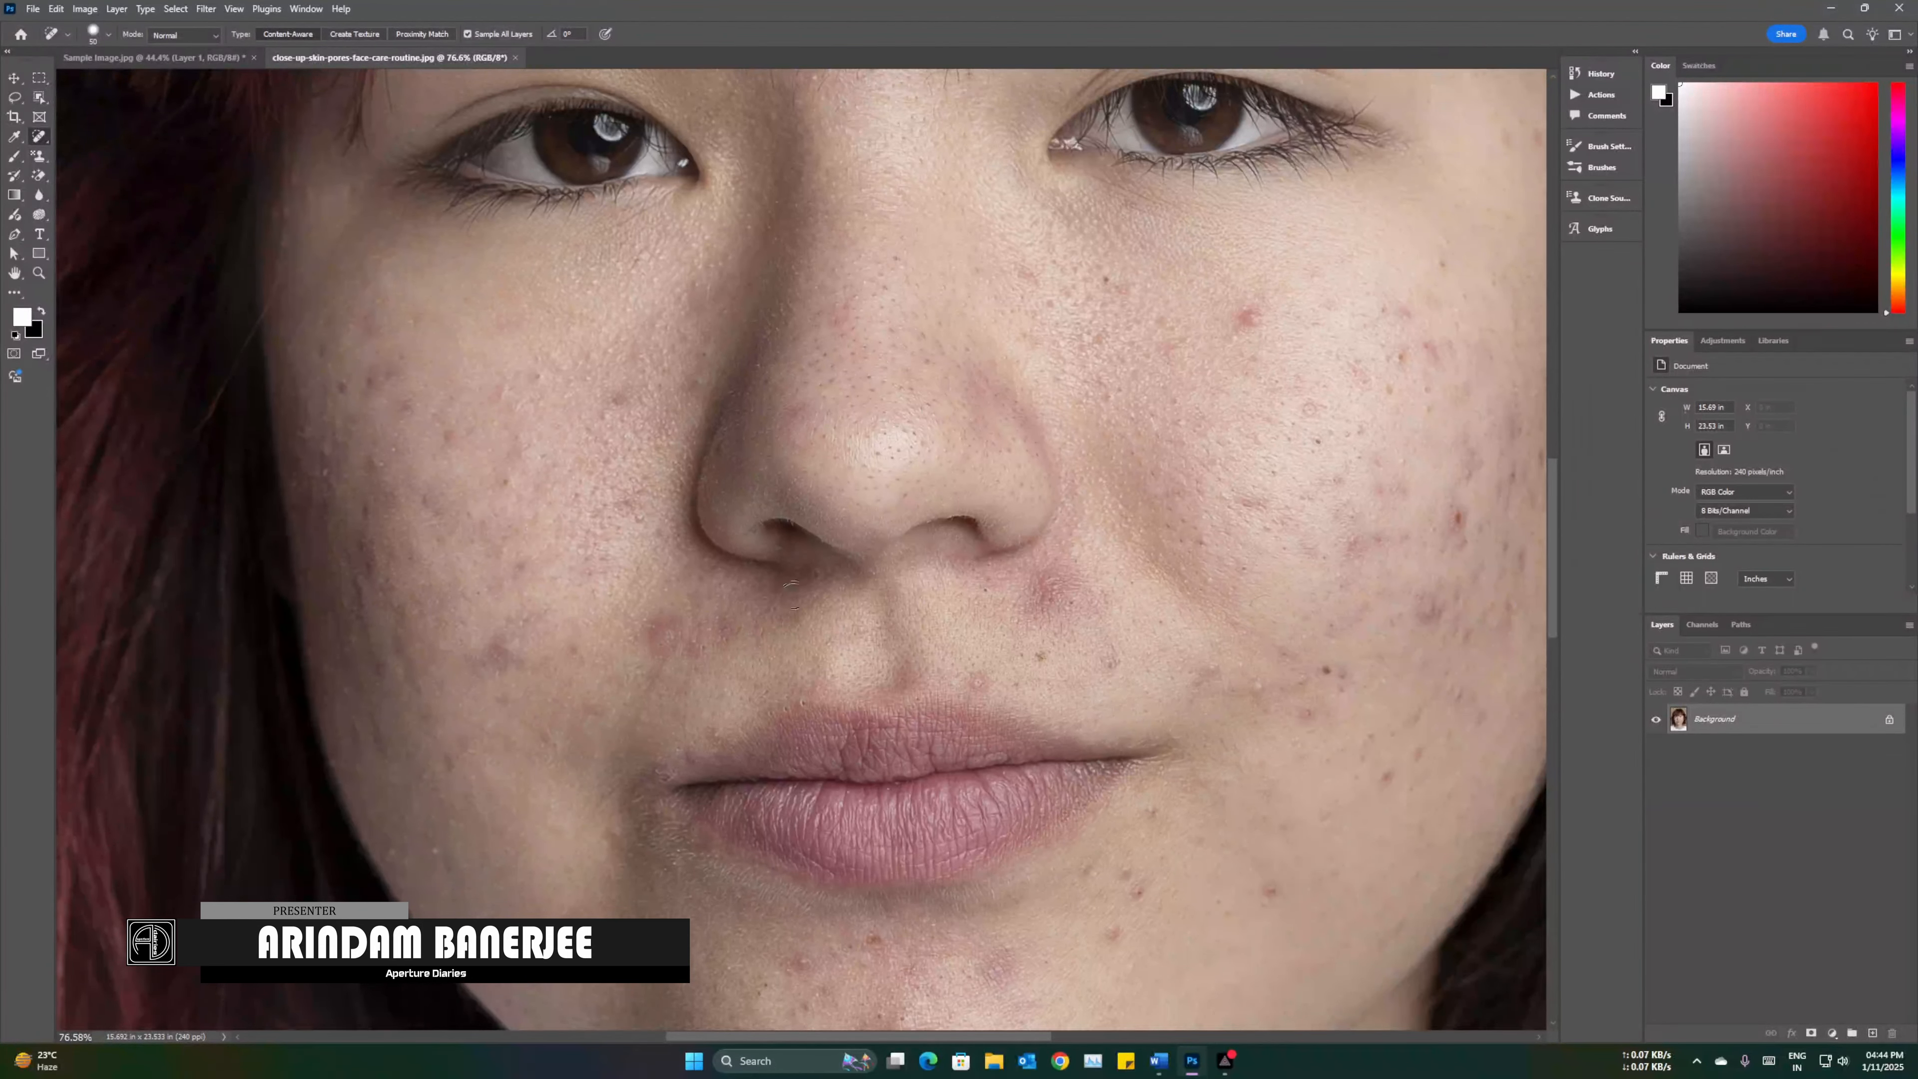
{"action": "scroll", "coordinate": [1166, 562], "scroll_direction": "down", "scroll_amount": 3}
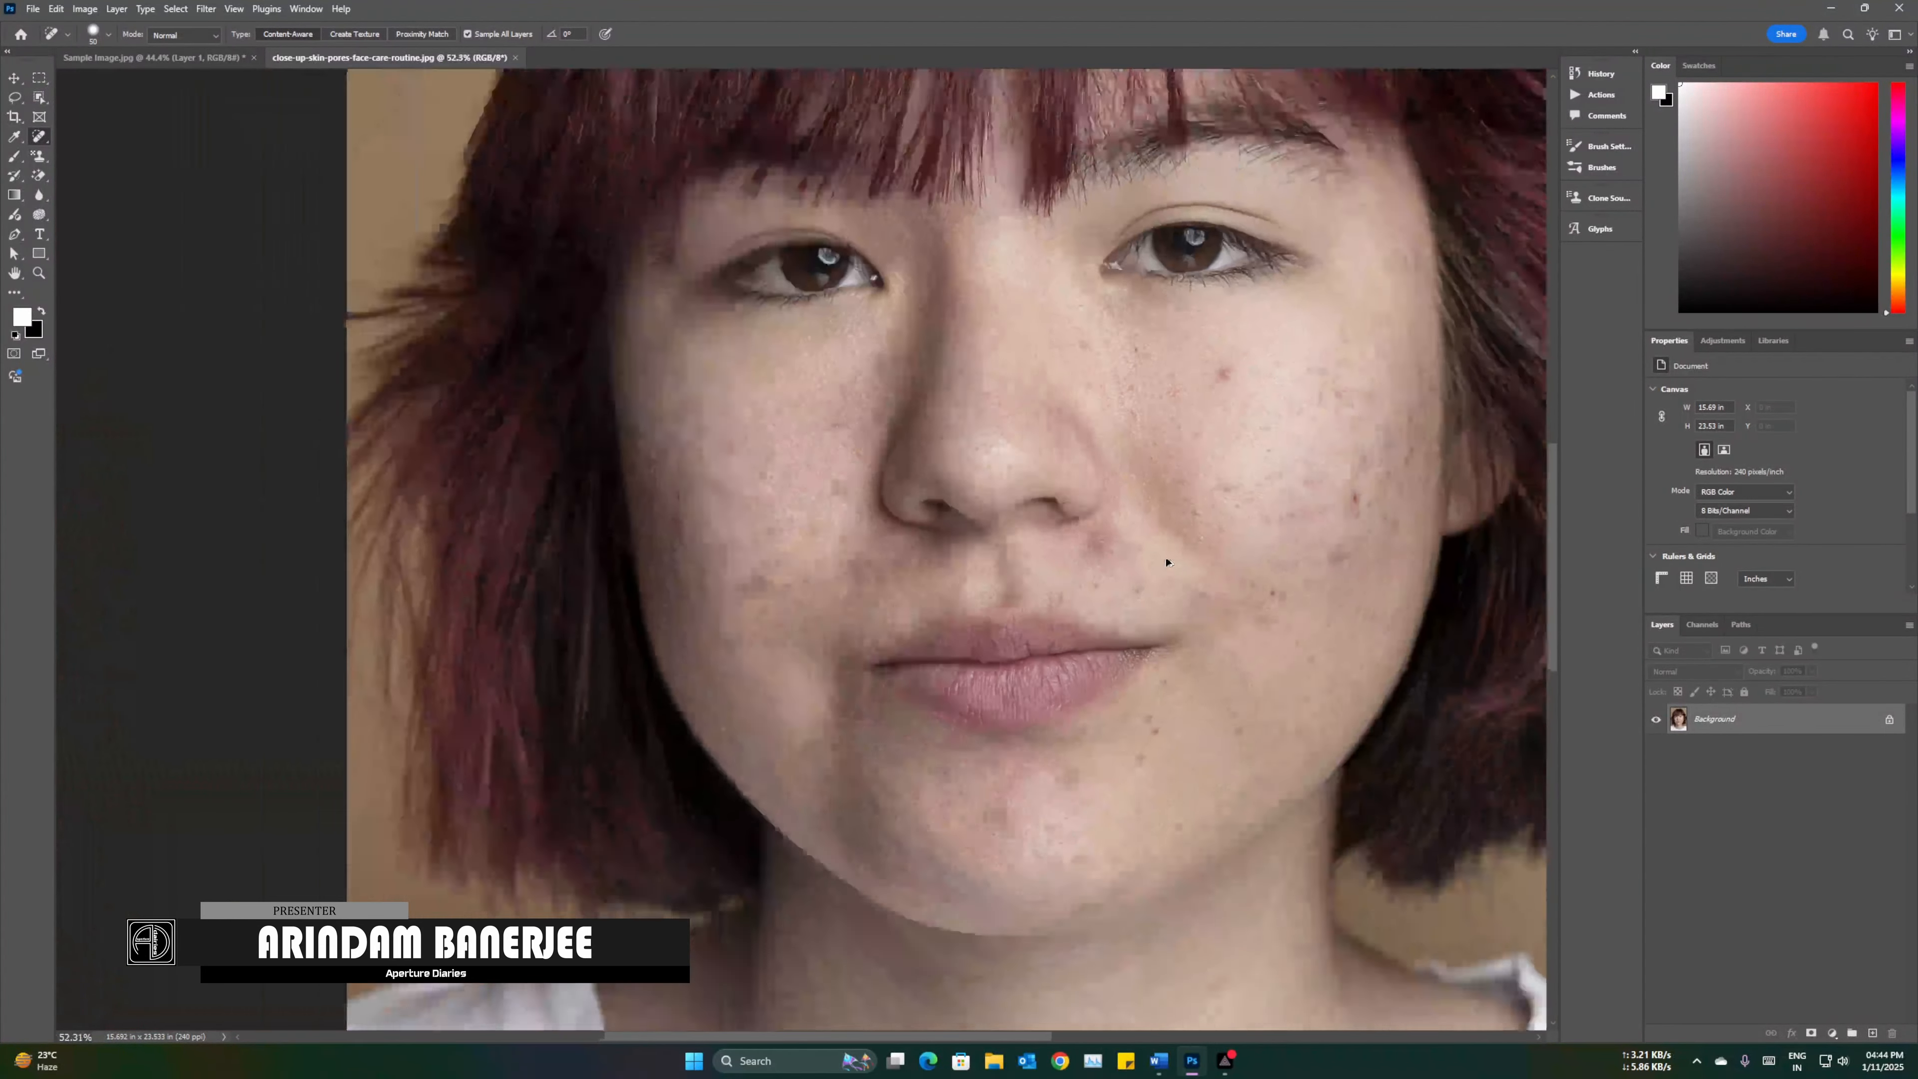
{"action": "scroll", "coordinate": [1168, 563], "scroll_direction": "down", "scroll_amount": 3}
{"action": "scroll", "coordinate": [1252, 559], "scroll_direction": "down", "scroll_amount": 1}
{"action": "scroll", "coordinate": [1208, 556], "scroll_direction": "up", "scroll_amount": 3}
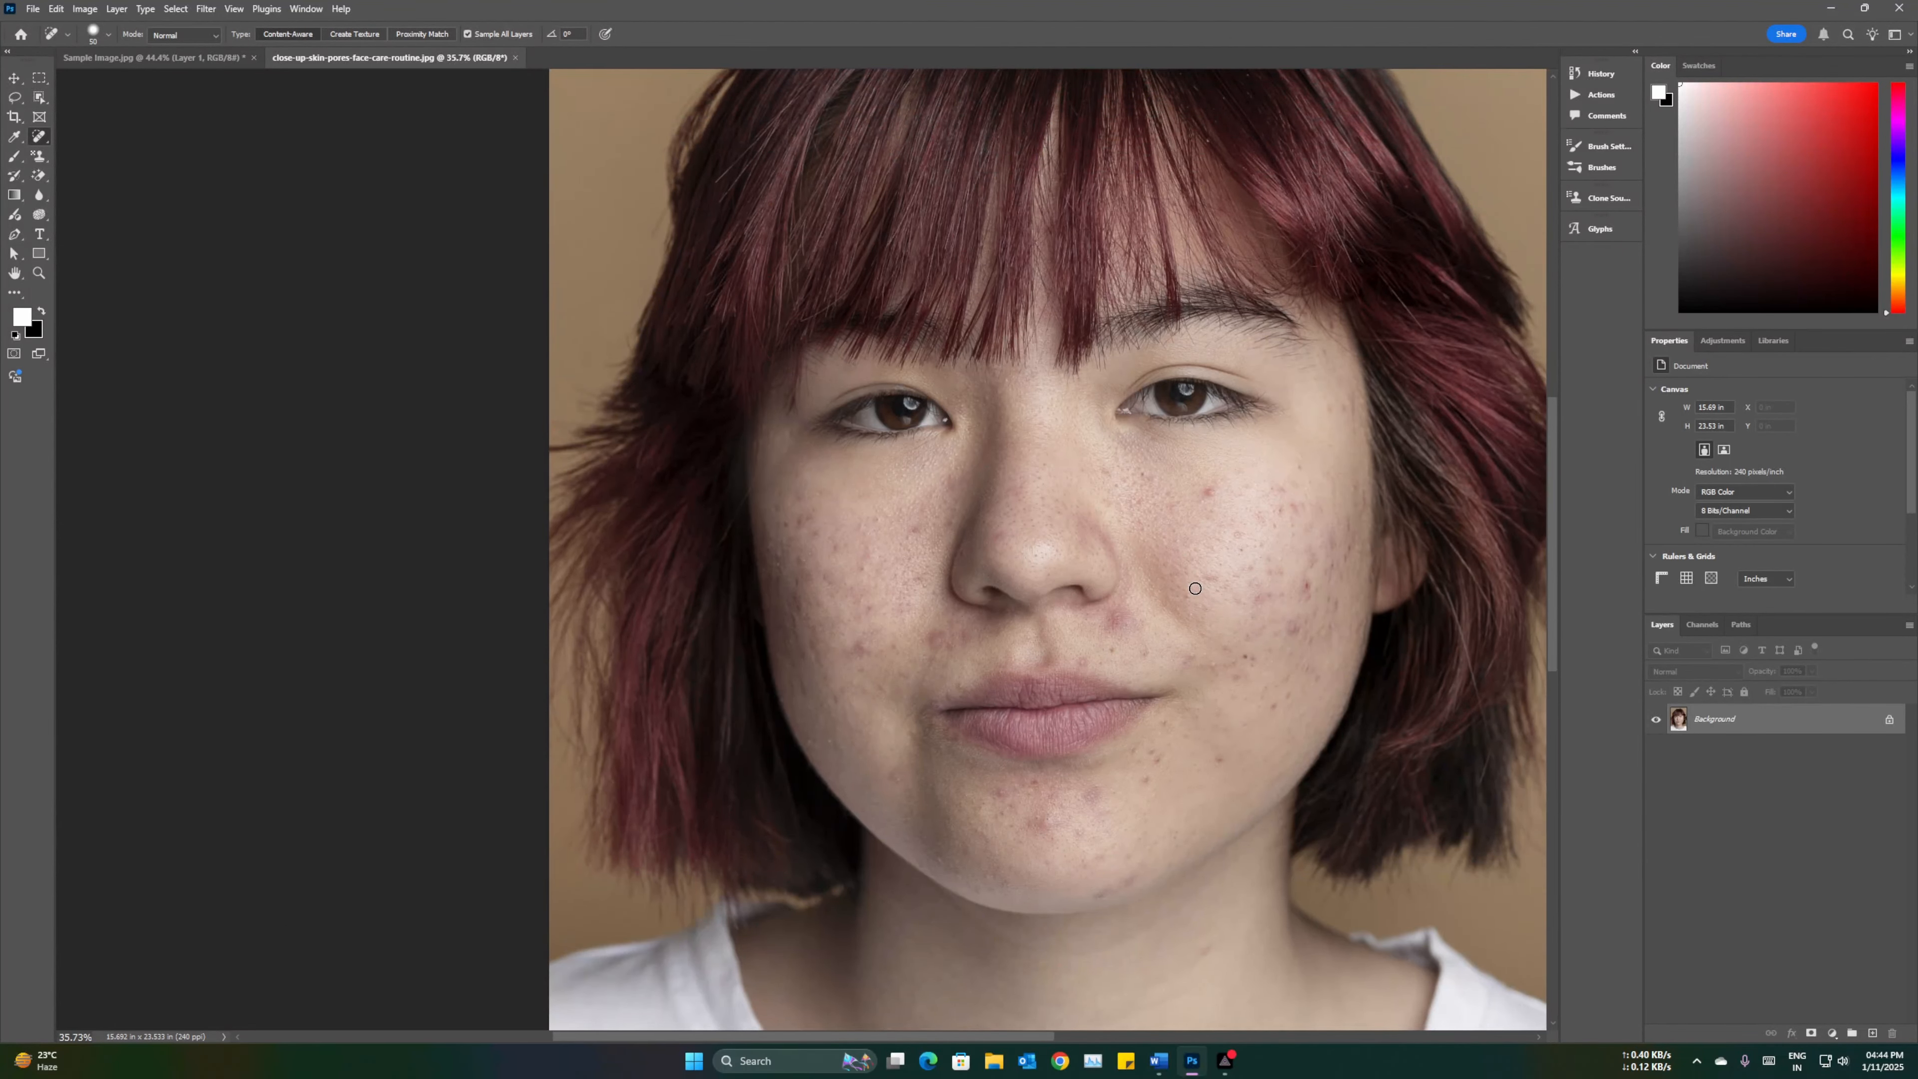
{"action": "scroll", "coordinate": [1196, 587], "scroll_direction": "down", "scroll_amount": 3}
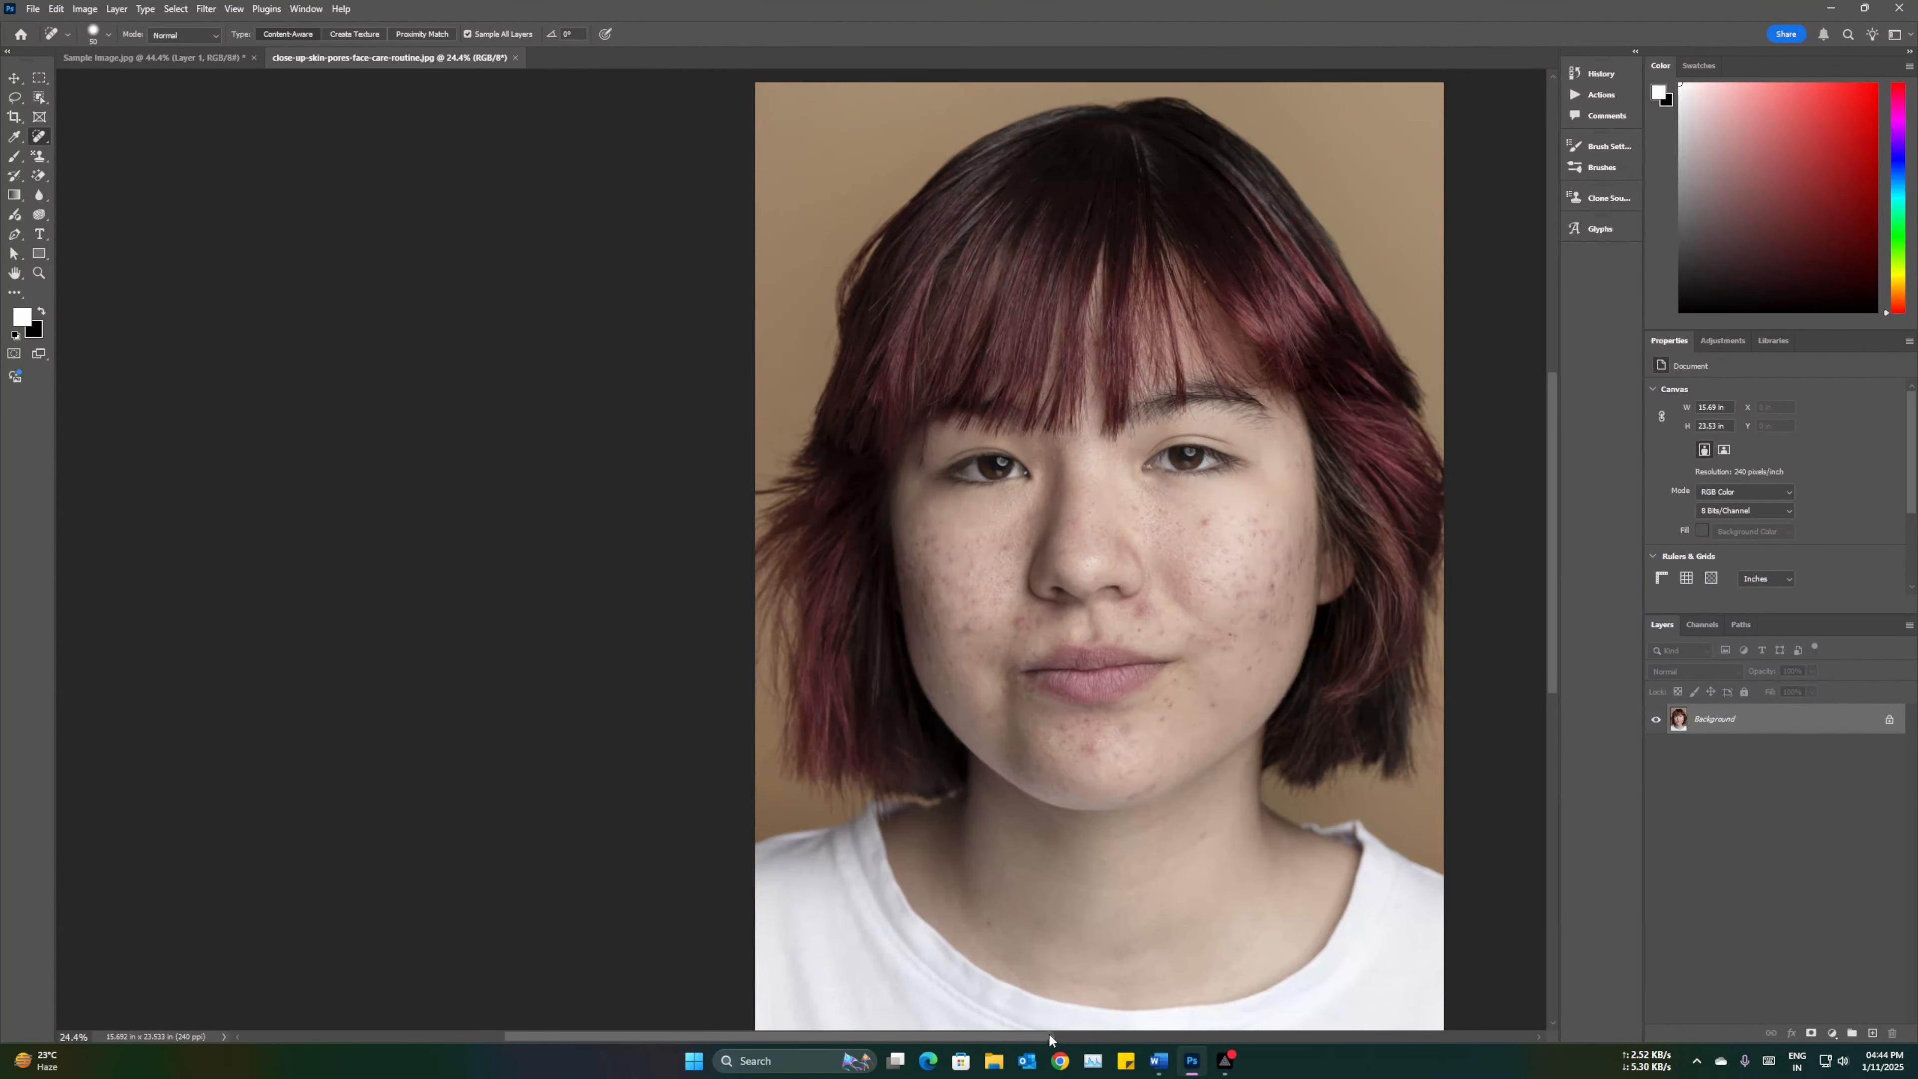
{"action": "left_click_drag", "start_coordinate": [1050, 1038], "coordinate": [1185, 1038]}
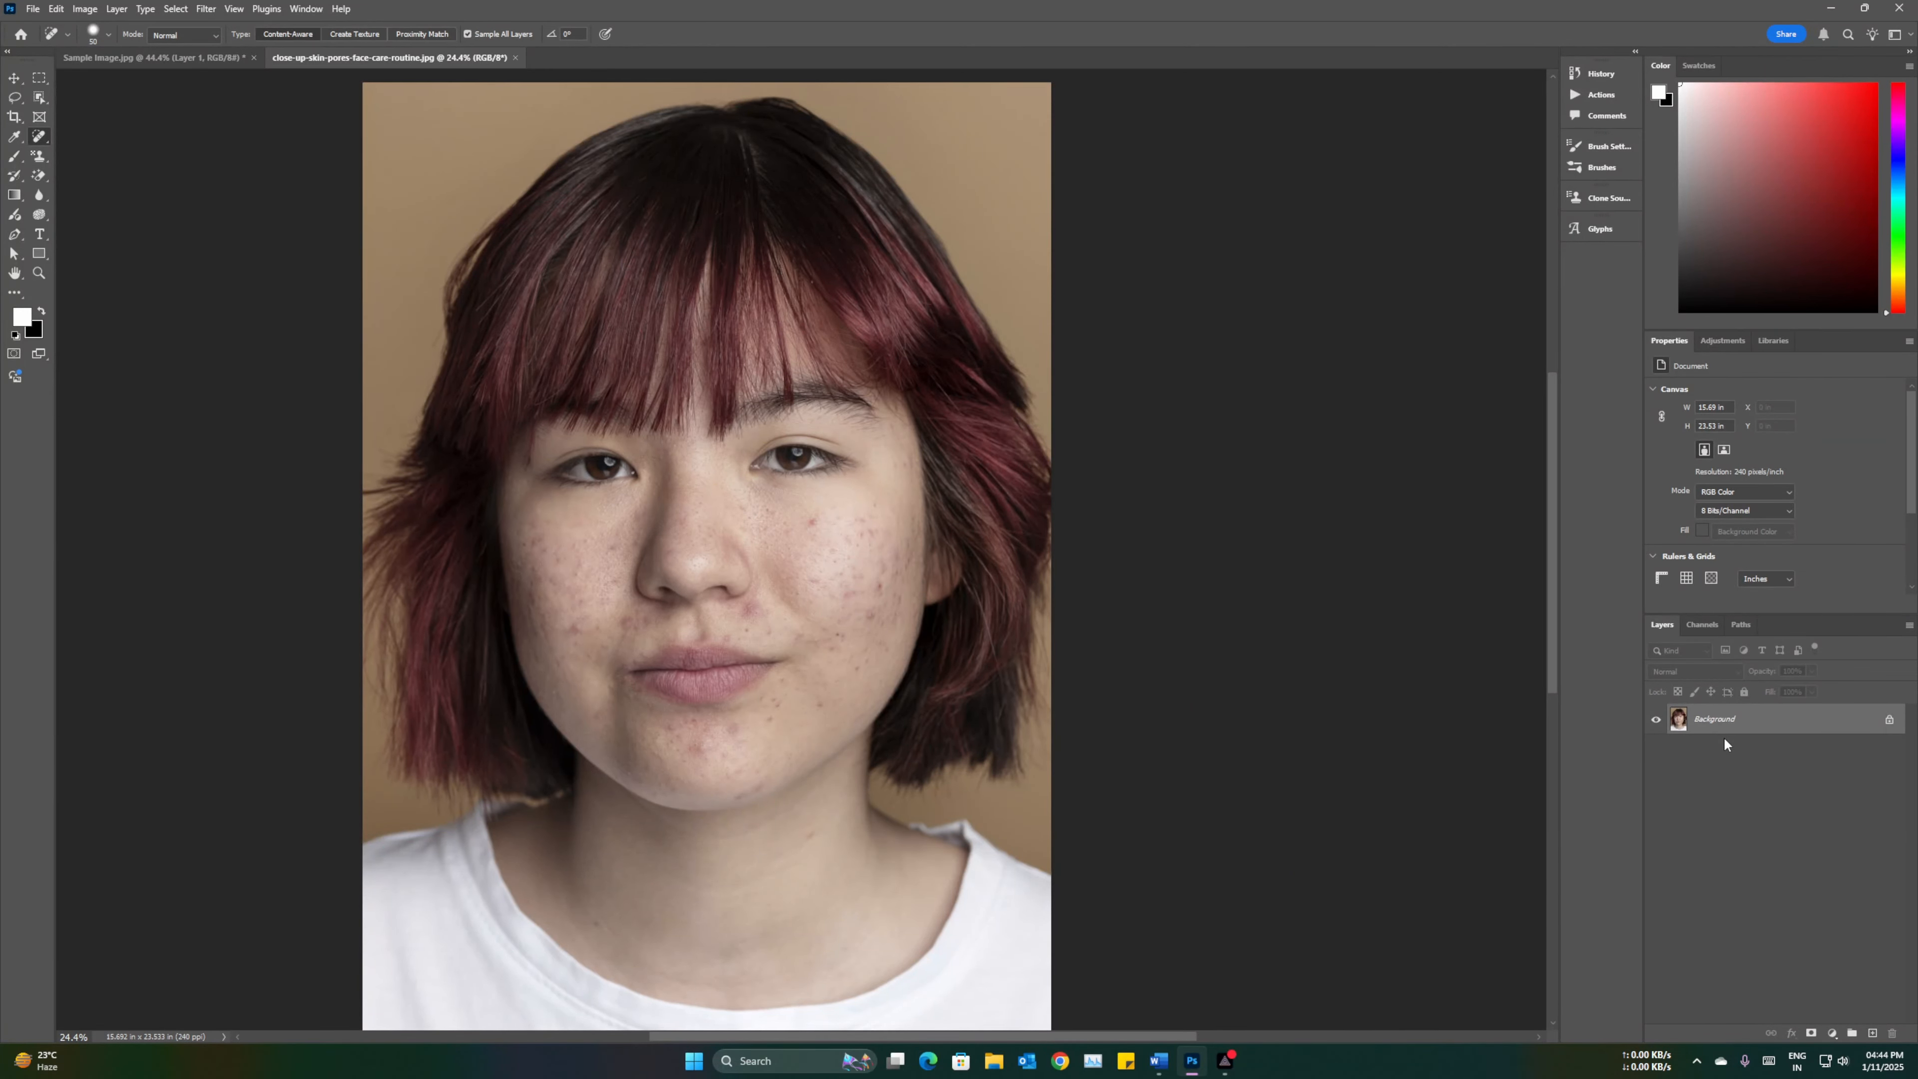
Step: Duplicate this image's background layer and choose the Spot Healing Brush Tool
{"action": "key", "text": "ctrl+j"}
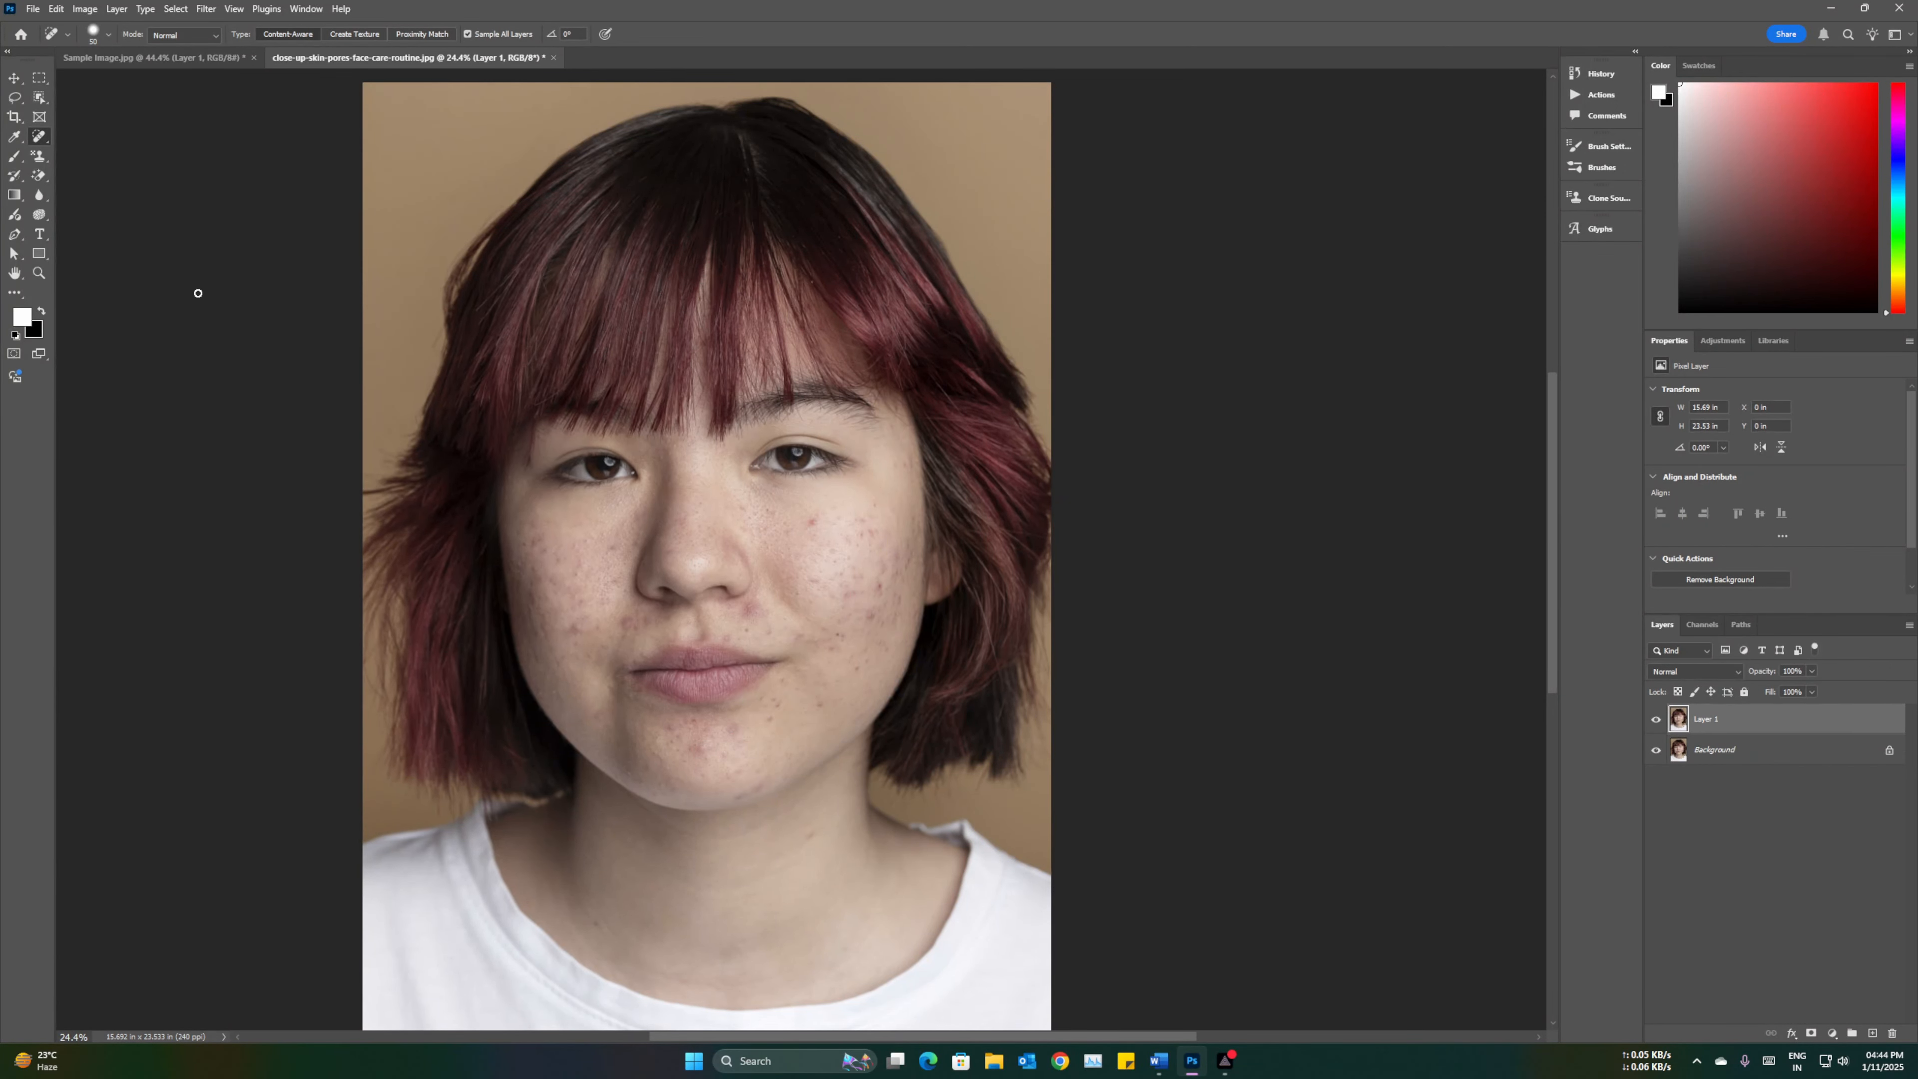
{"action": "right_click", "coordinate": [48, 136]}
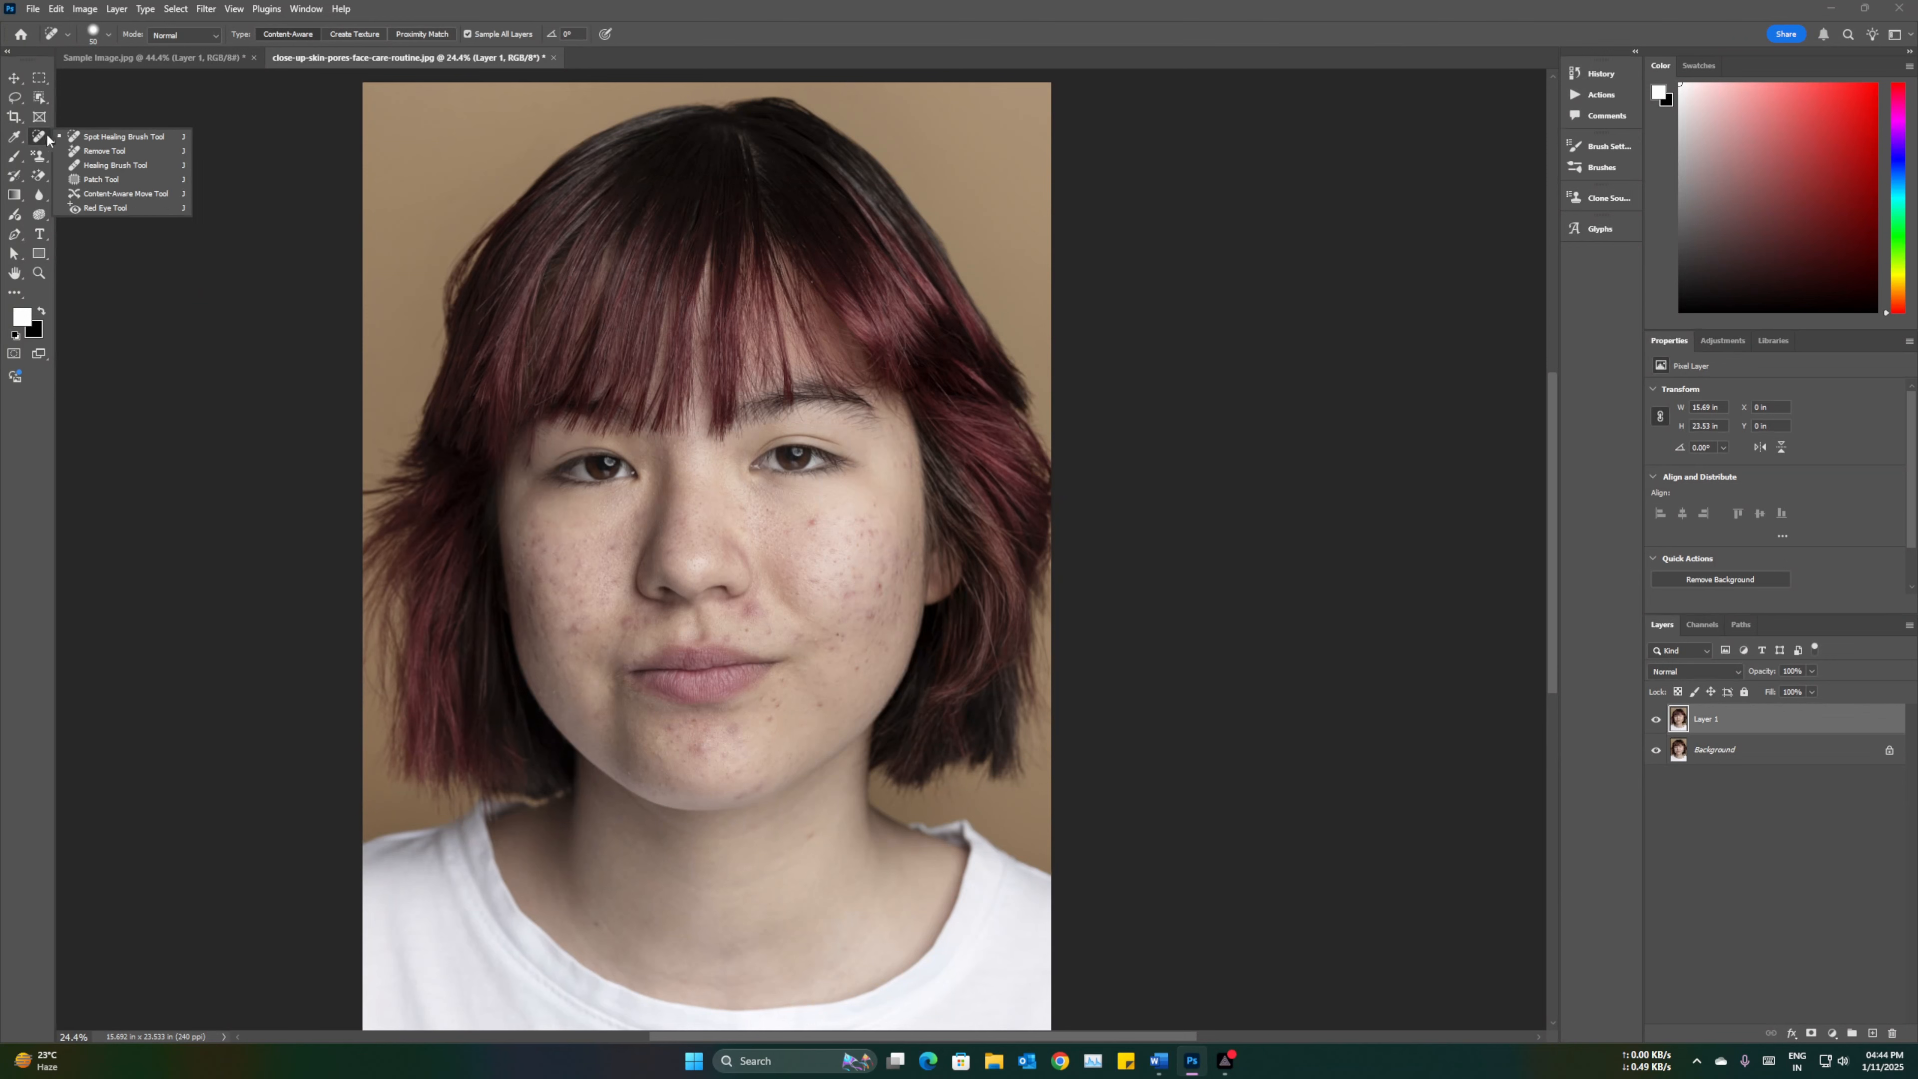
{"action": "left_click", "coordinate": [147, 135]}
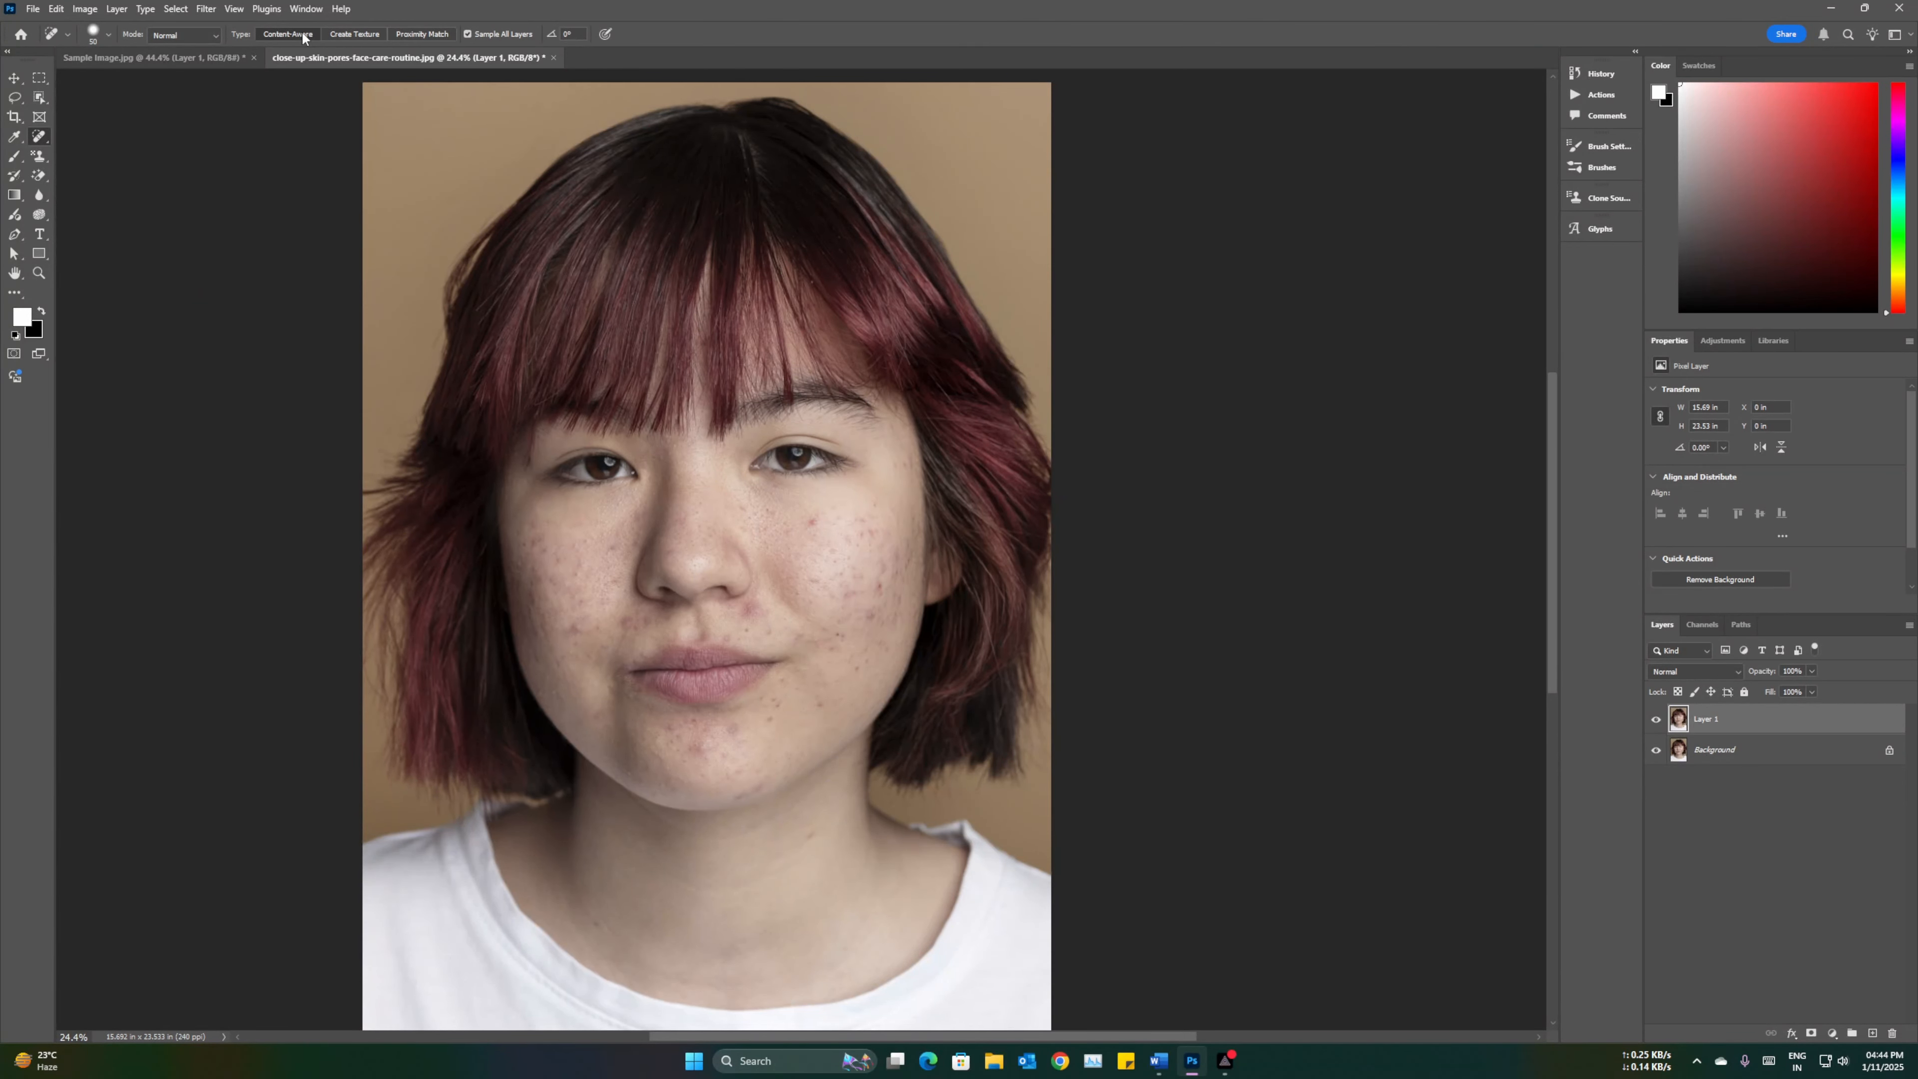
{"action": "left_click", "coordinate": [468, 34]}
Step: Spot-heal the larger blemishes on the cheek and chin with an enlarged brush
{"action": "scroll", "coordinate": [845, 558], "scroll_direction": "up", "scroll_amount": 5}
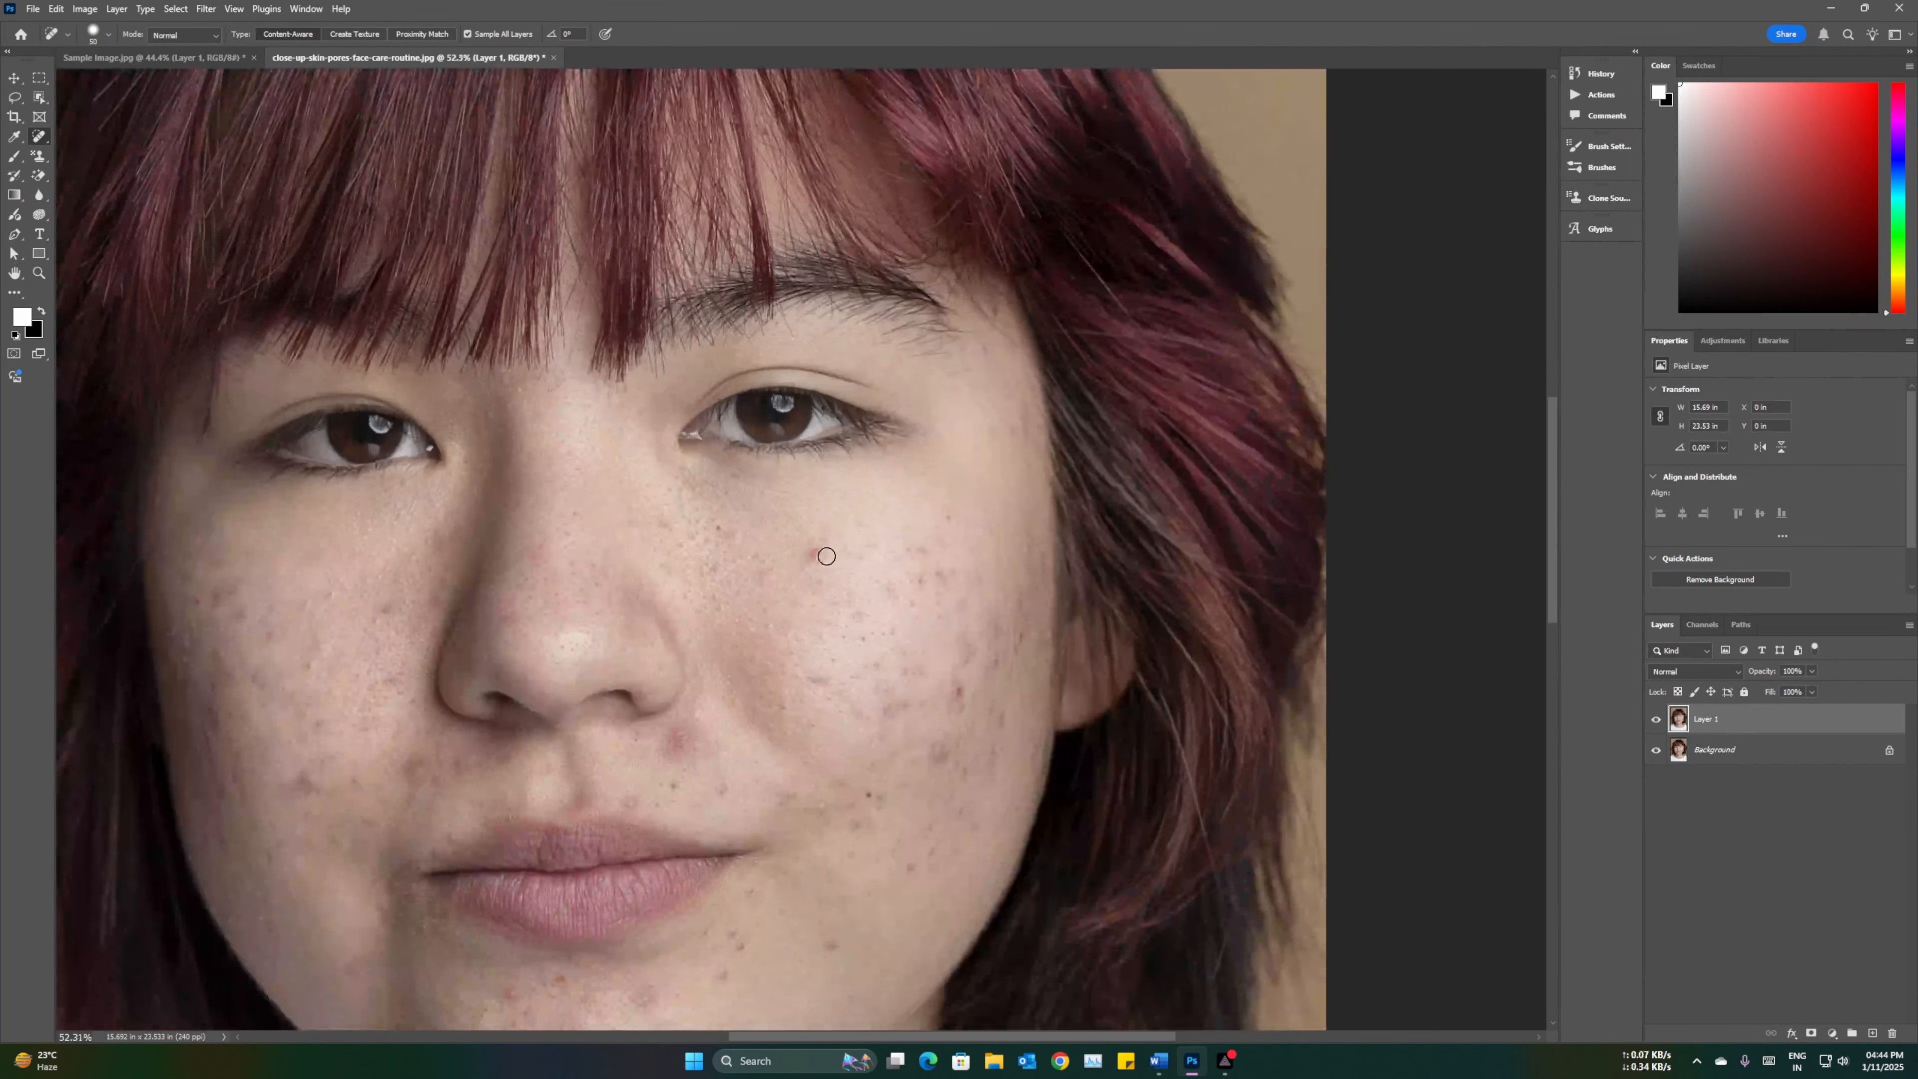
{"action": "left_click", "coordinate": [817, 556]}
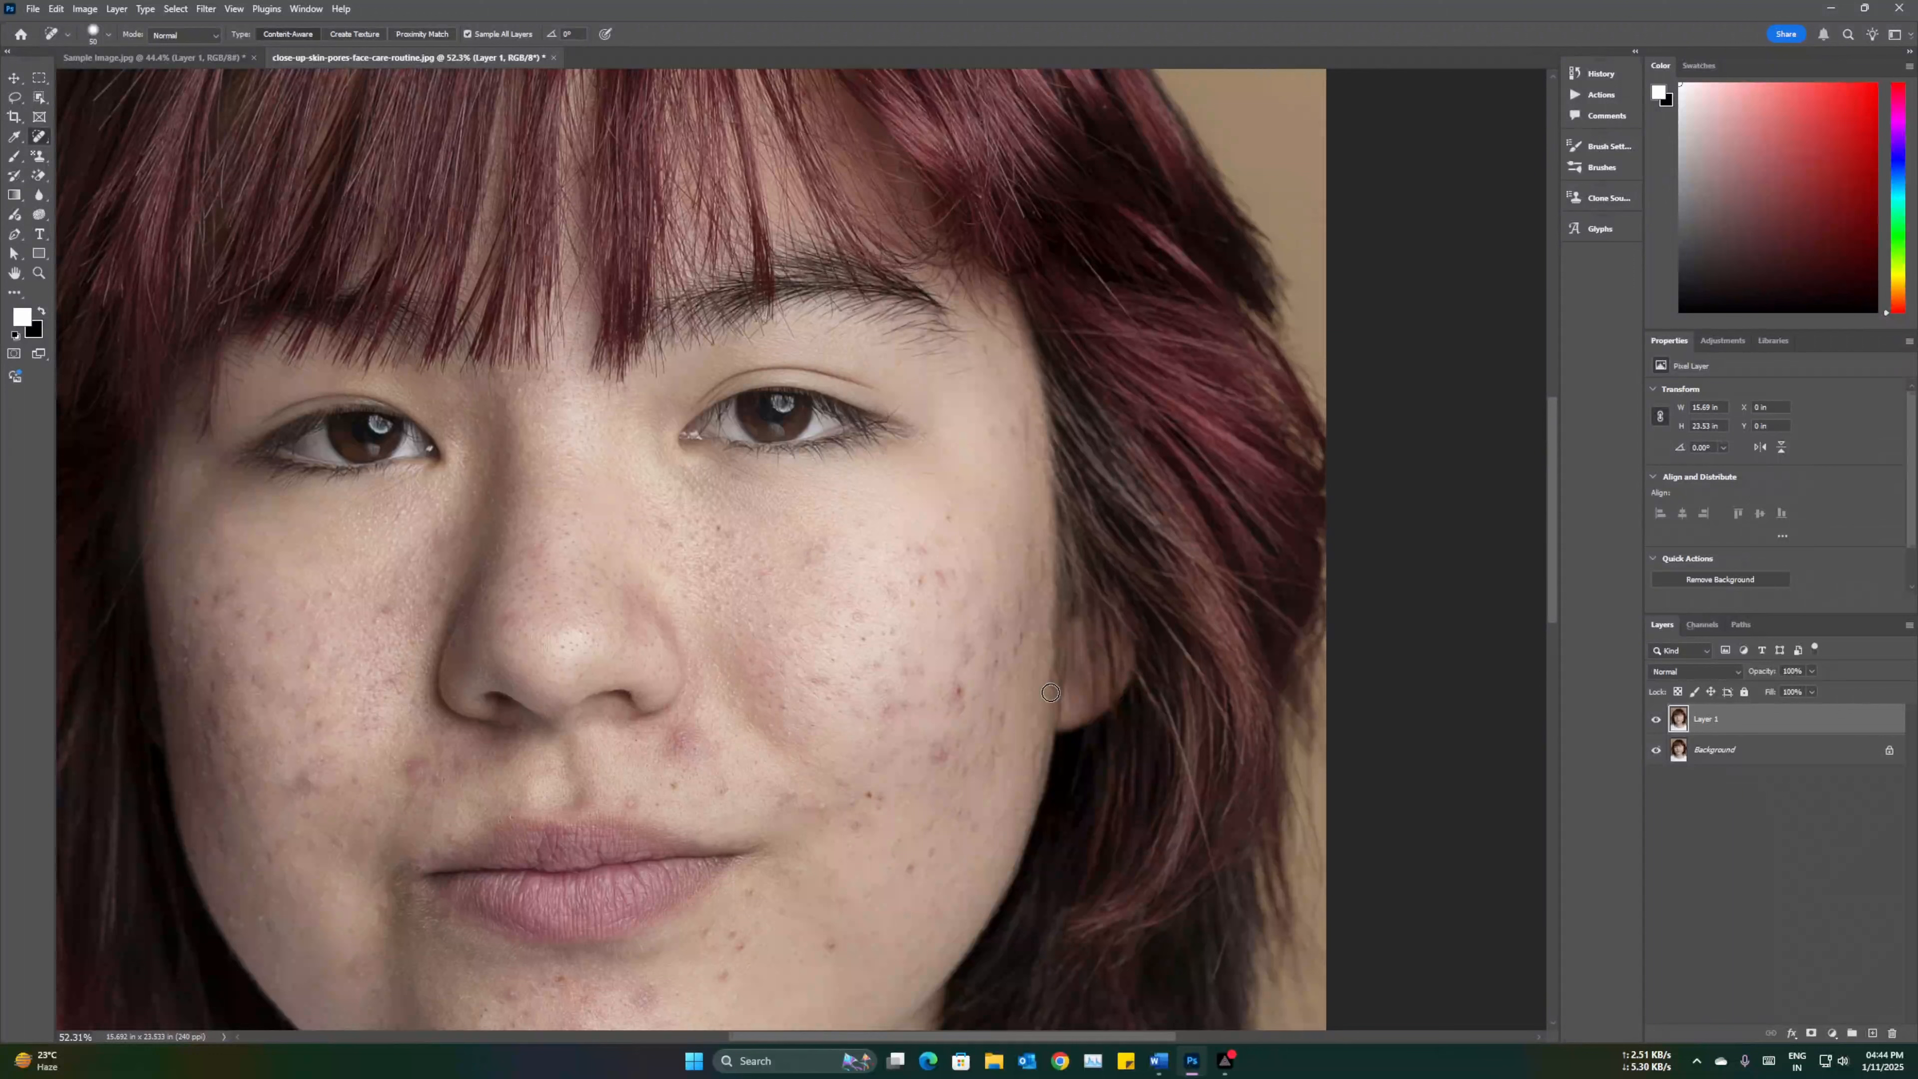
{"action": "left_click", "coordinate": [967, 687]}
{"action": "left_click", "coordinate": [869, 794]}
{"action": "left_click", "coordinate": [927, 857]}
{"action": "left_click", "coordinate": [937, 761]}
{"action": "scroll", "coordinate": [824, 782], "scroll_direction": "down", "scroll_amount": 3}
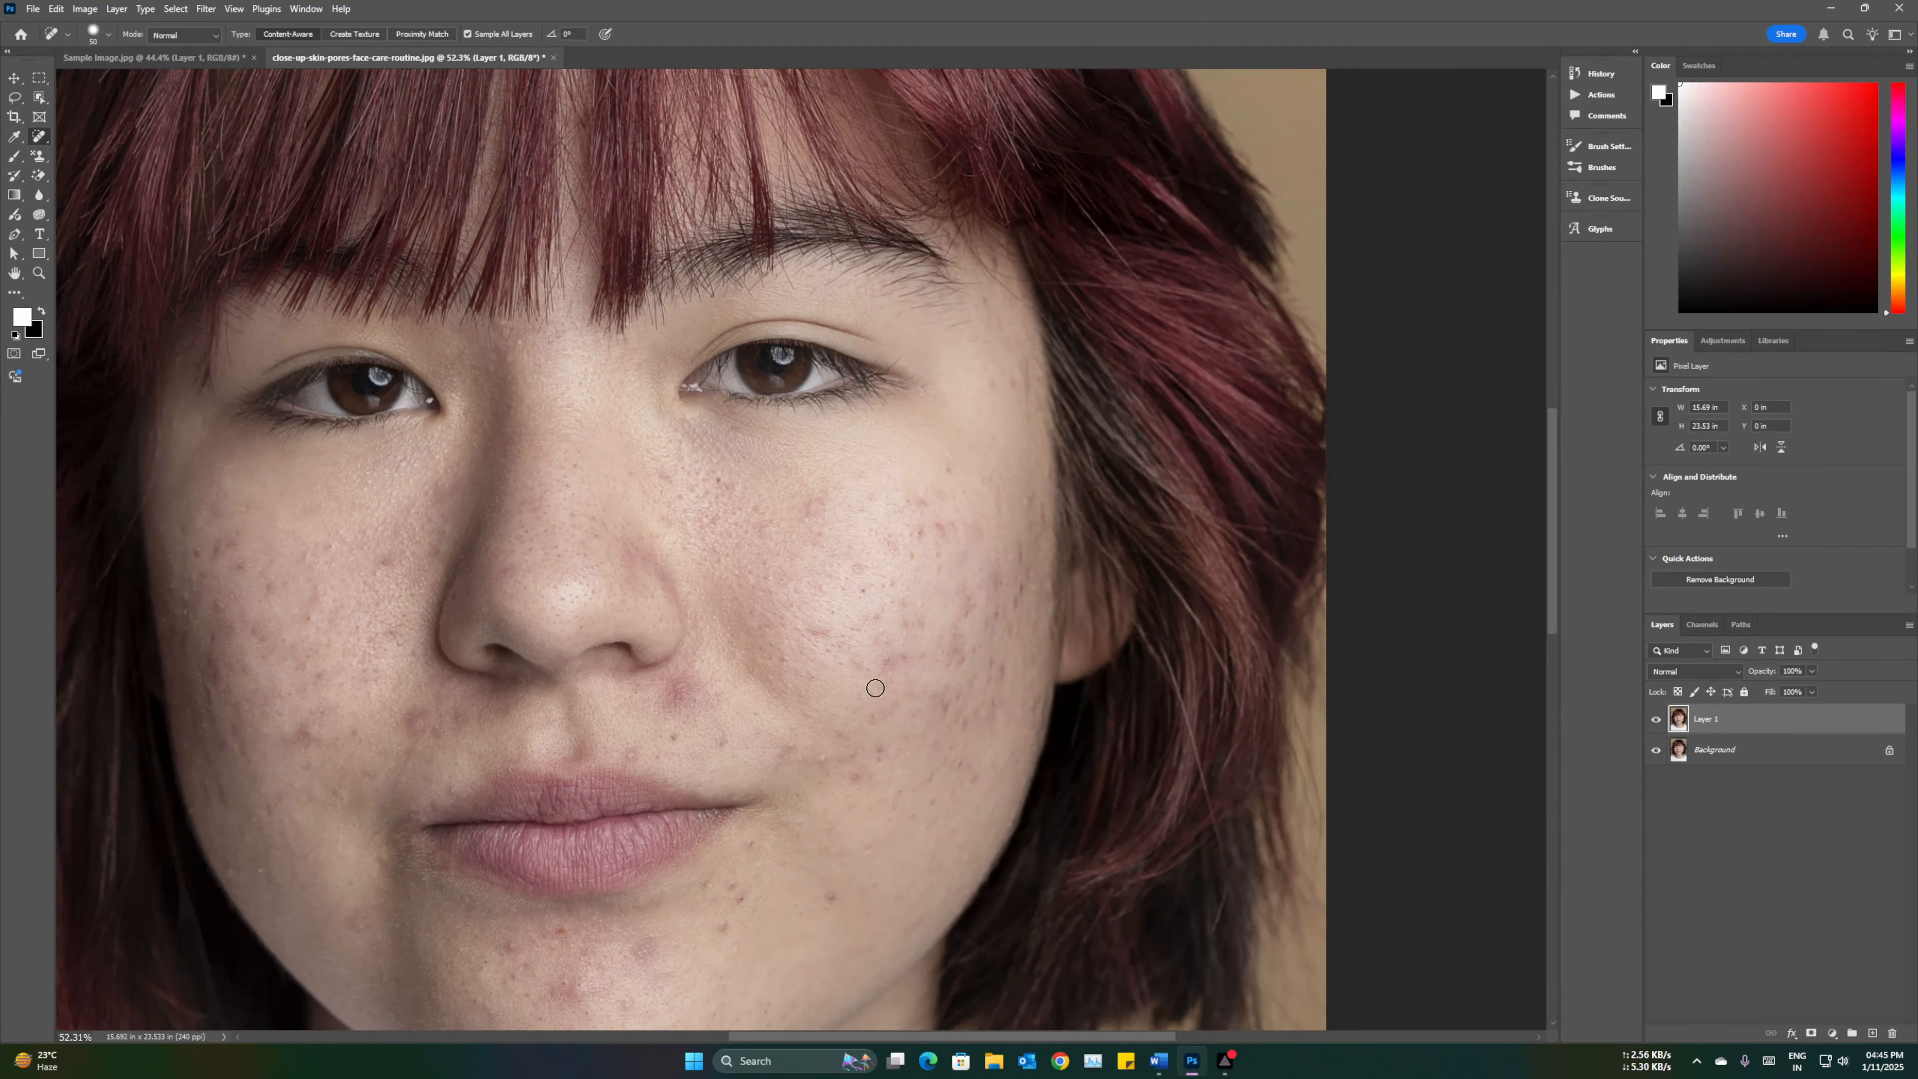
{"action": "scroll", "coordinate": [736, 903], "scroll_direction": "down", "scroll_amount": 1}
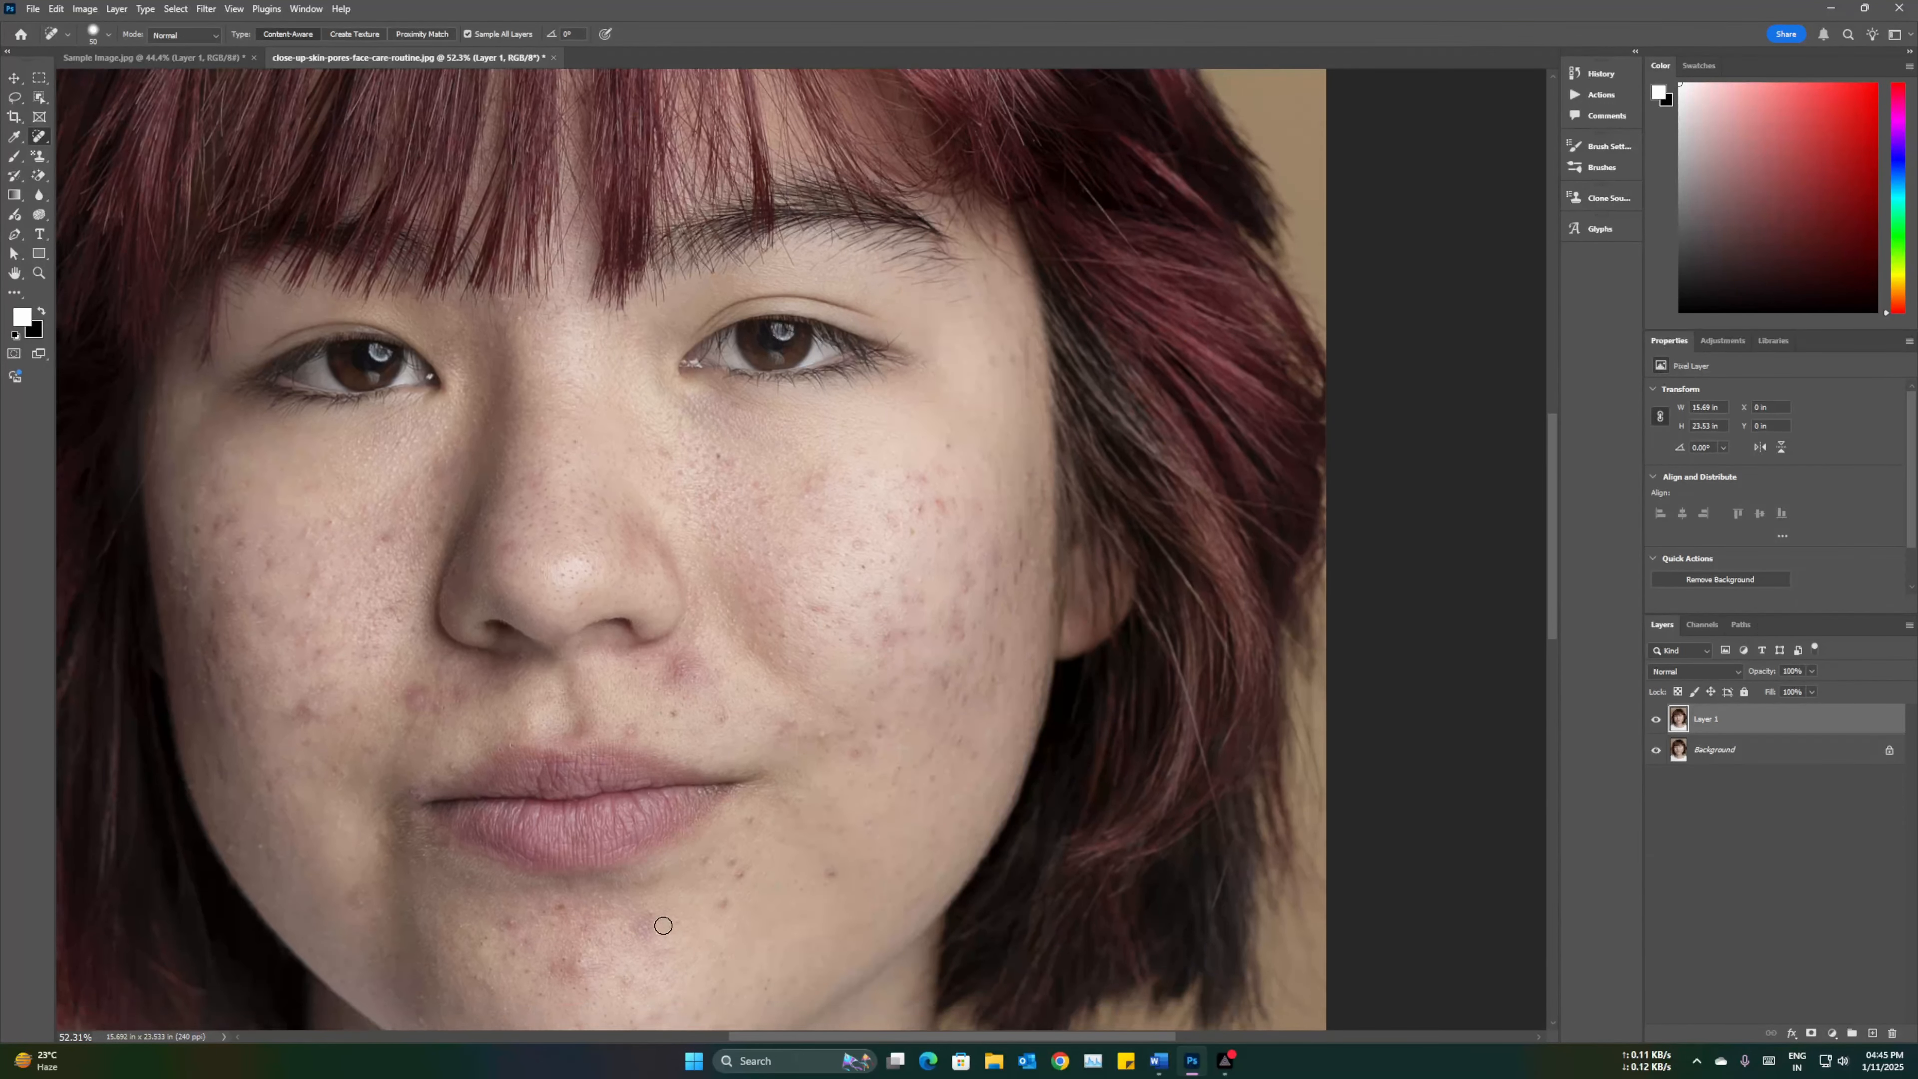
{"action": "scroll", "coordinate": [608, 950], "scroll_direction": "down", "scroll_amount": 3}
{"action": "key", "text": "bracketright"}
{"action": "key", "text": "bracketright"}
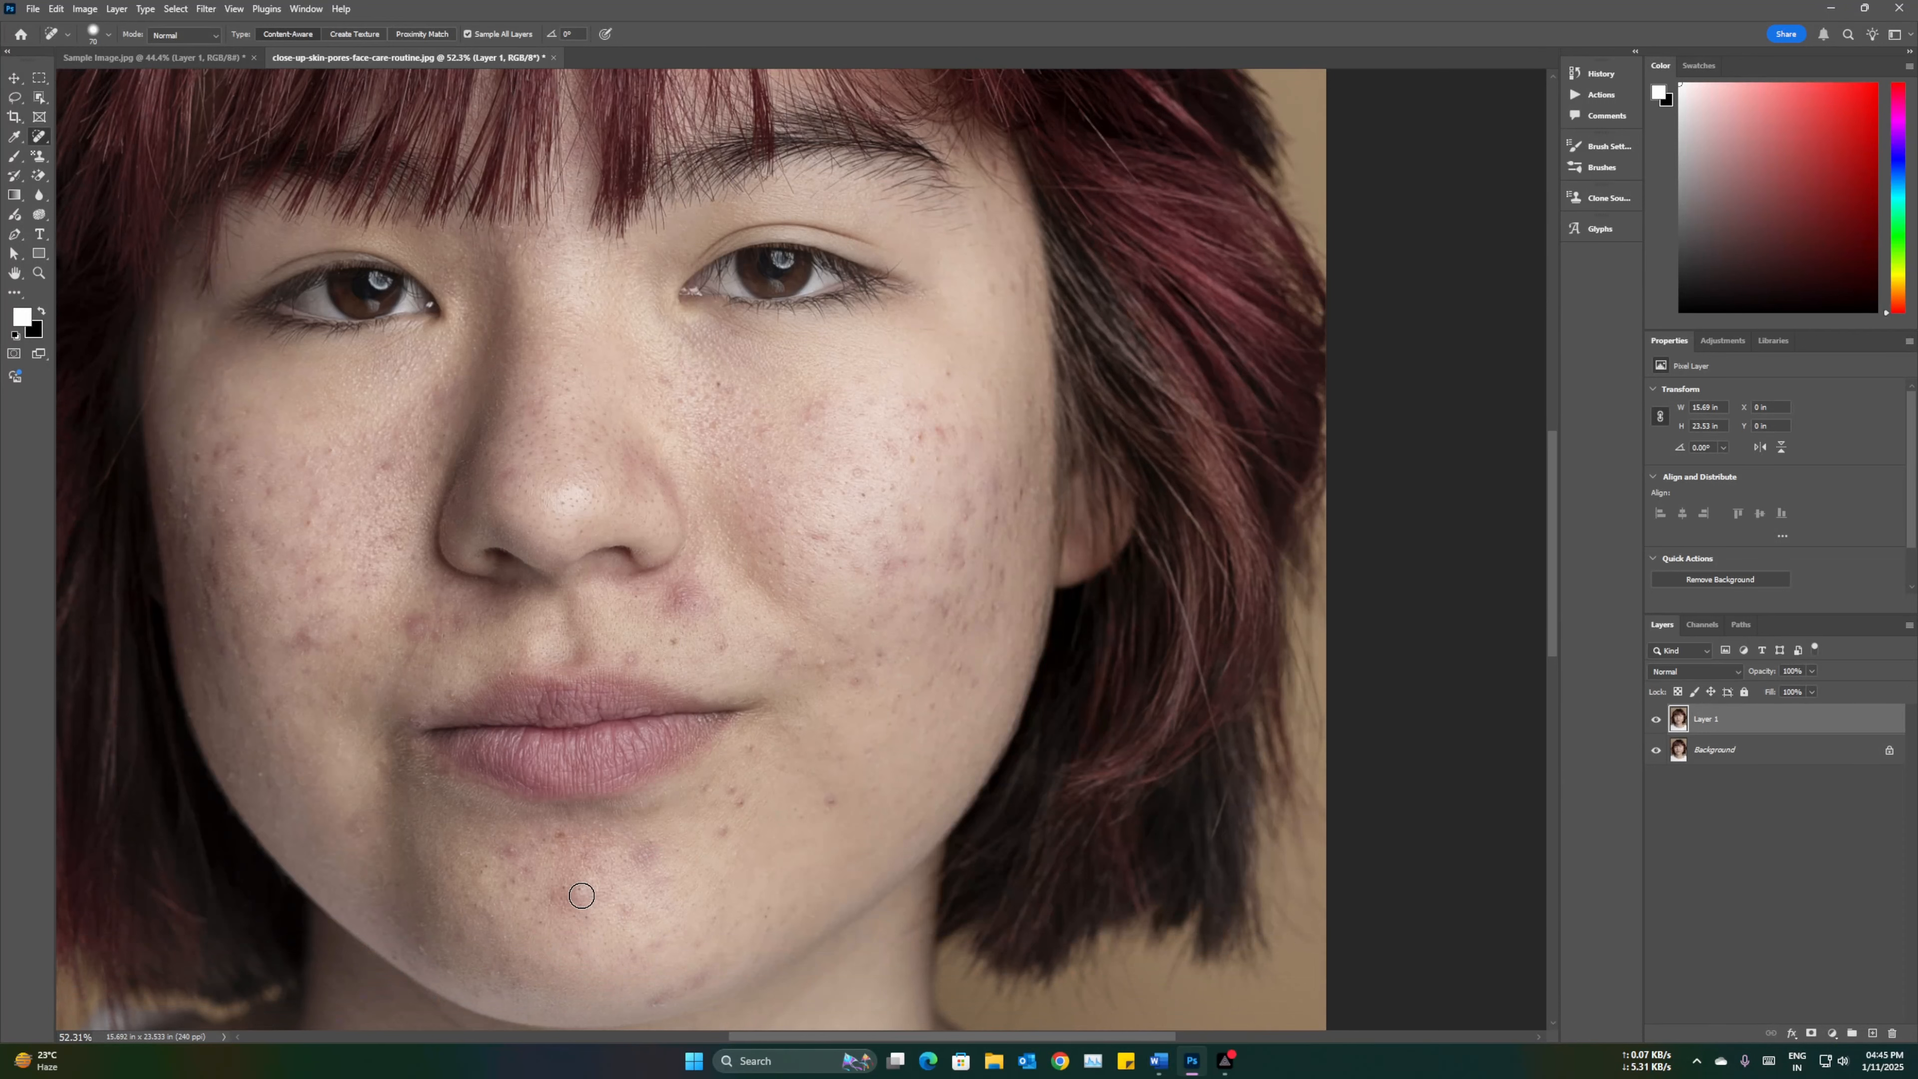
{"action": "left_click", "coordinate": [576, 895]}
{"action": "left_click", "coordinate": [510, 852]}
{"action": "left_click", "coordinate": [827, 804]}
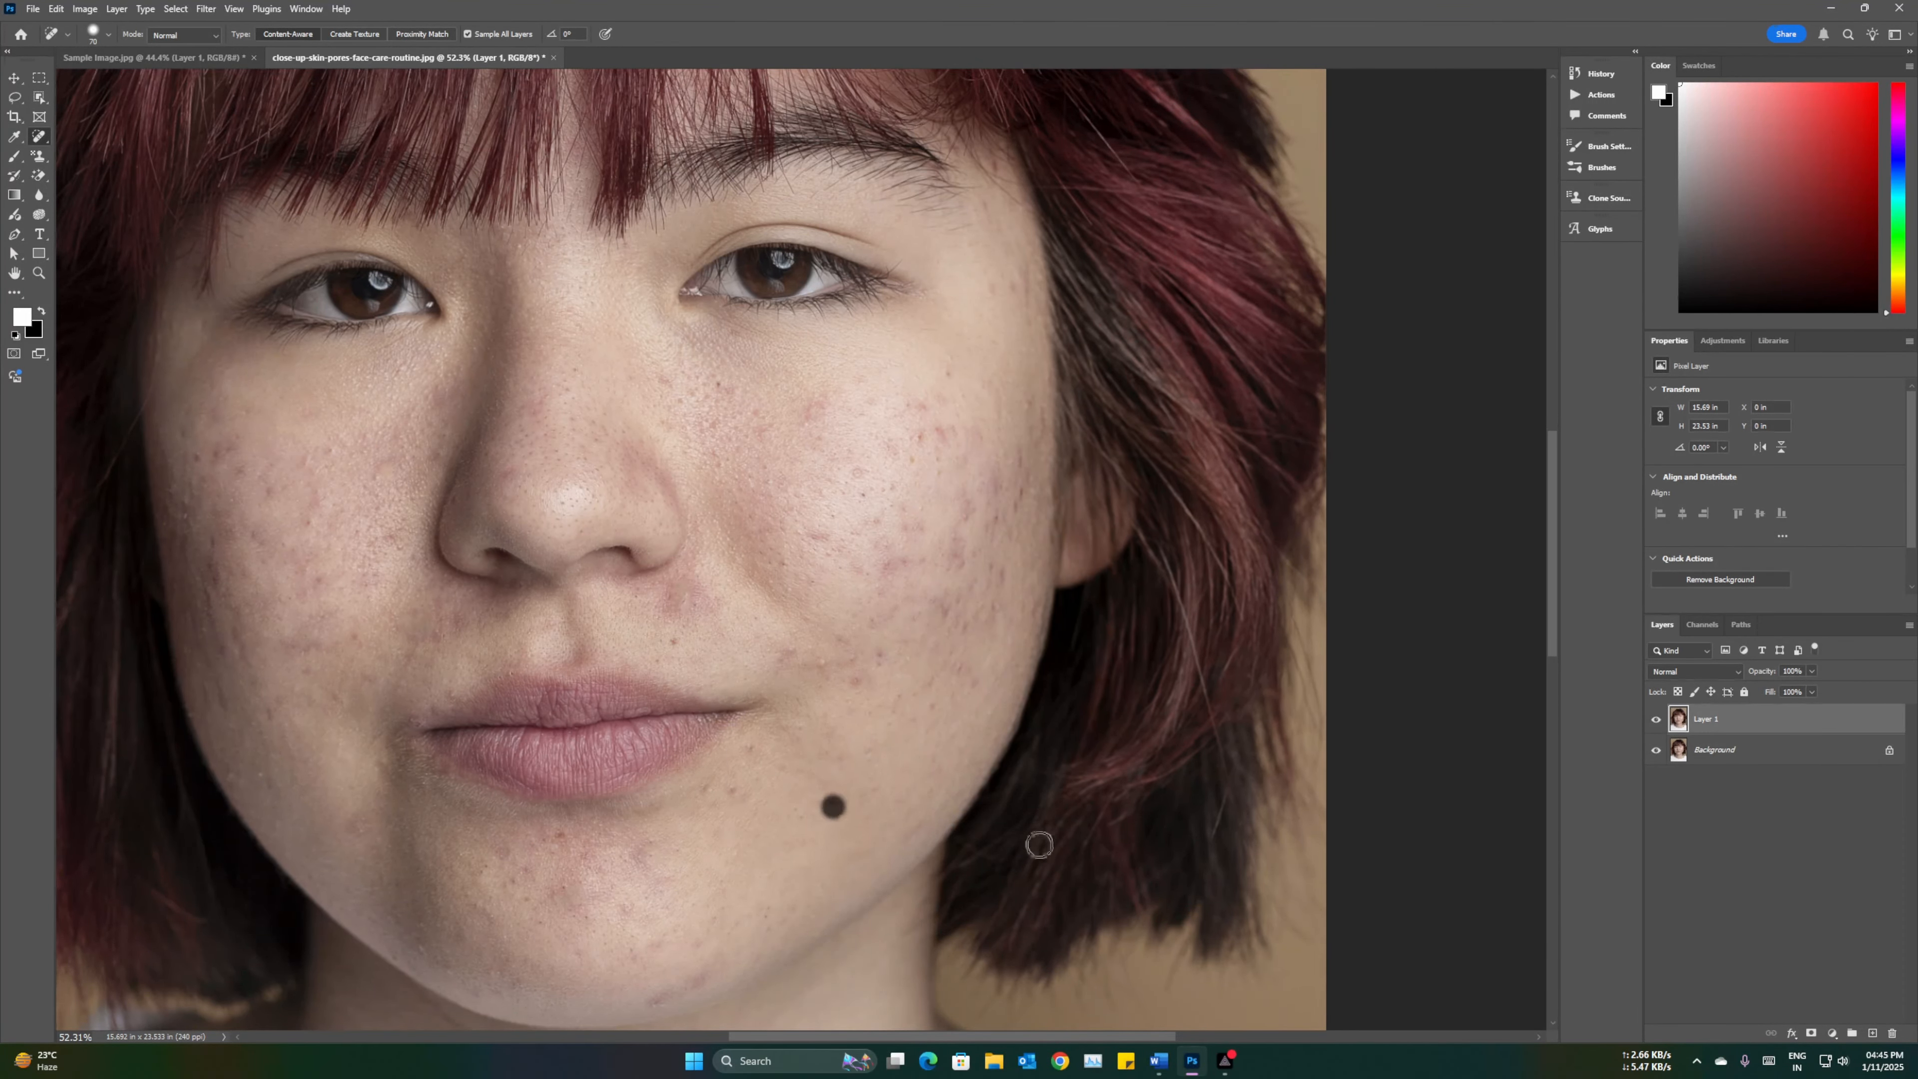
{"action": "left_click", "coordinate": [657, 601]}
Step: Duplicate the retouched layer and set the copy's blend mode to Vivid Light
{"action": "key", "text": "ctrl+0"}
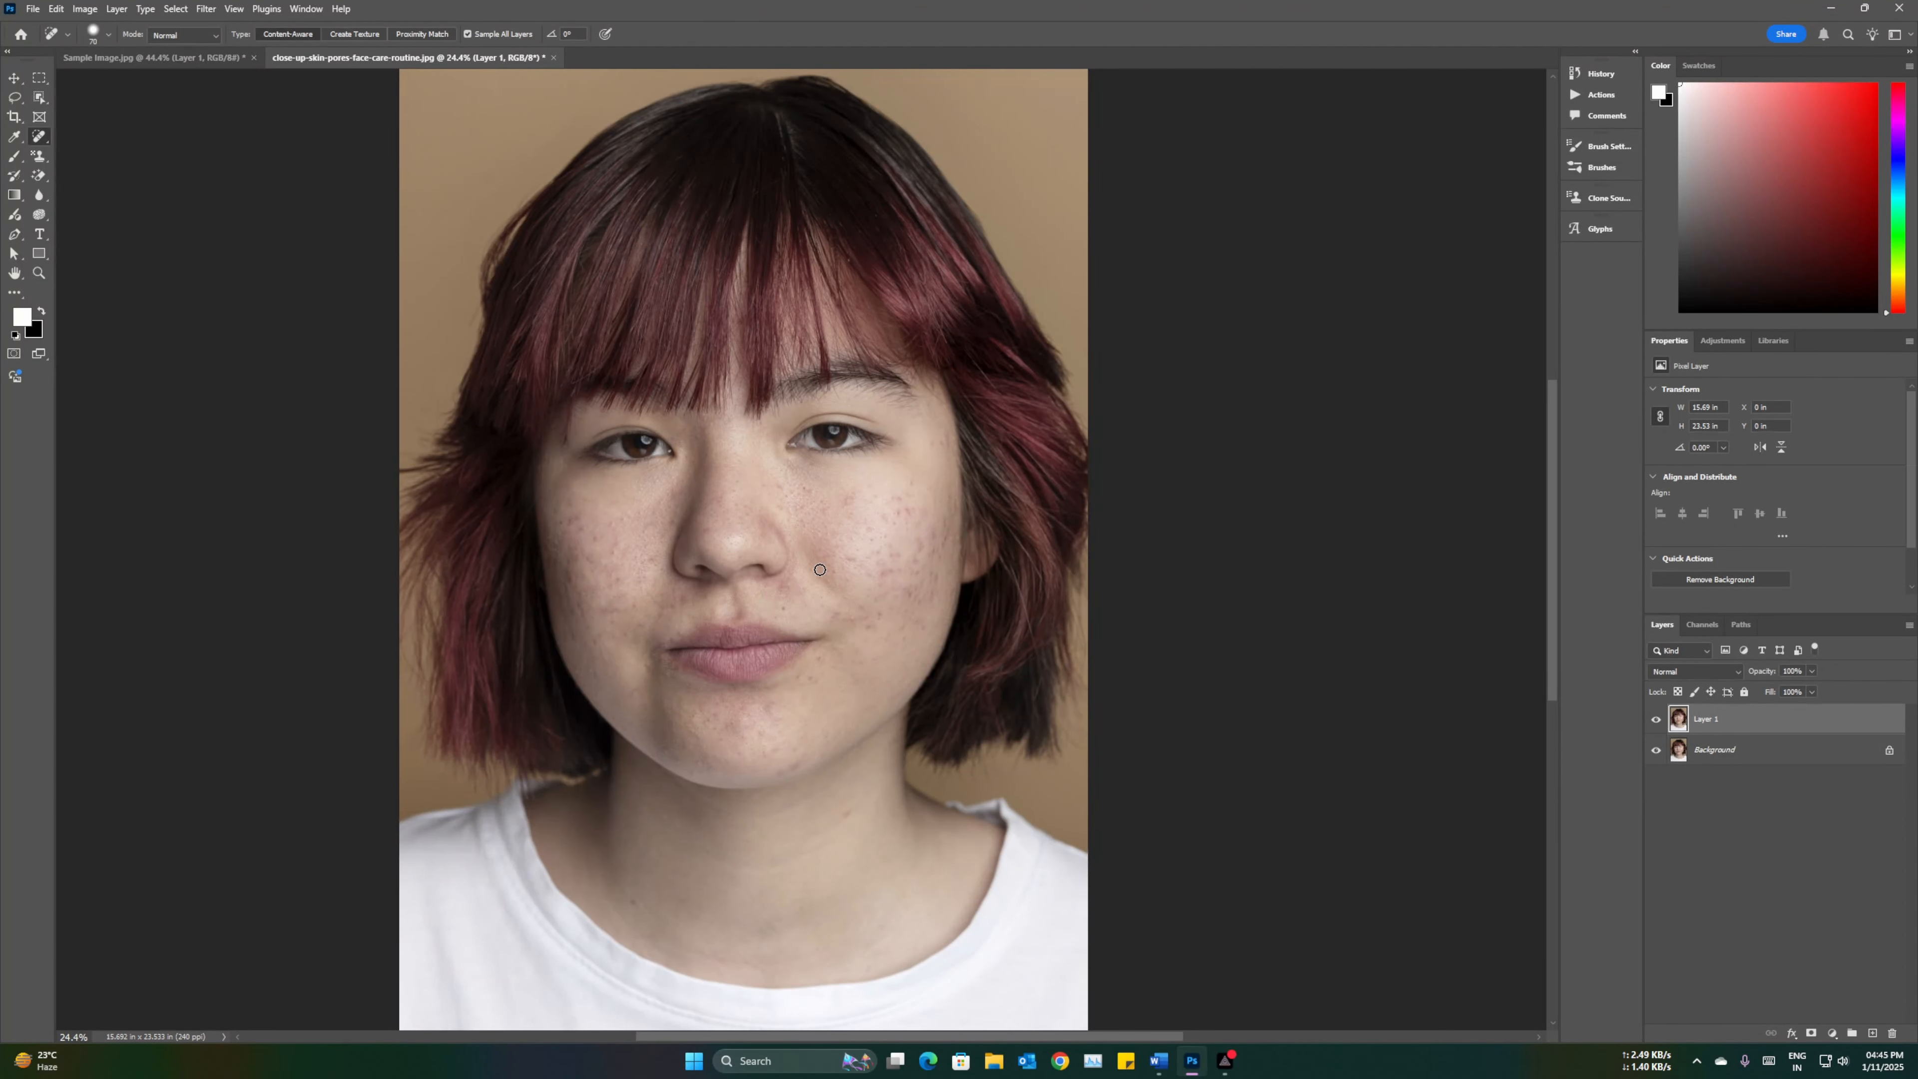
{"action": "scroll", "coordinate": [838, 596], "scroll_direction": "up", "scroll_amount": 2}
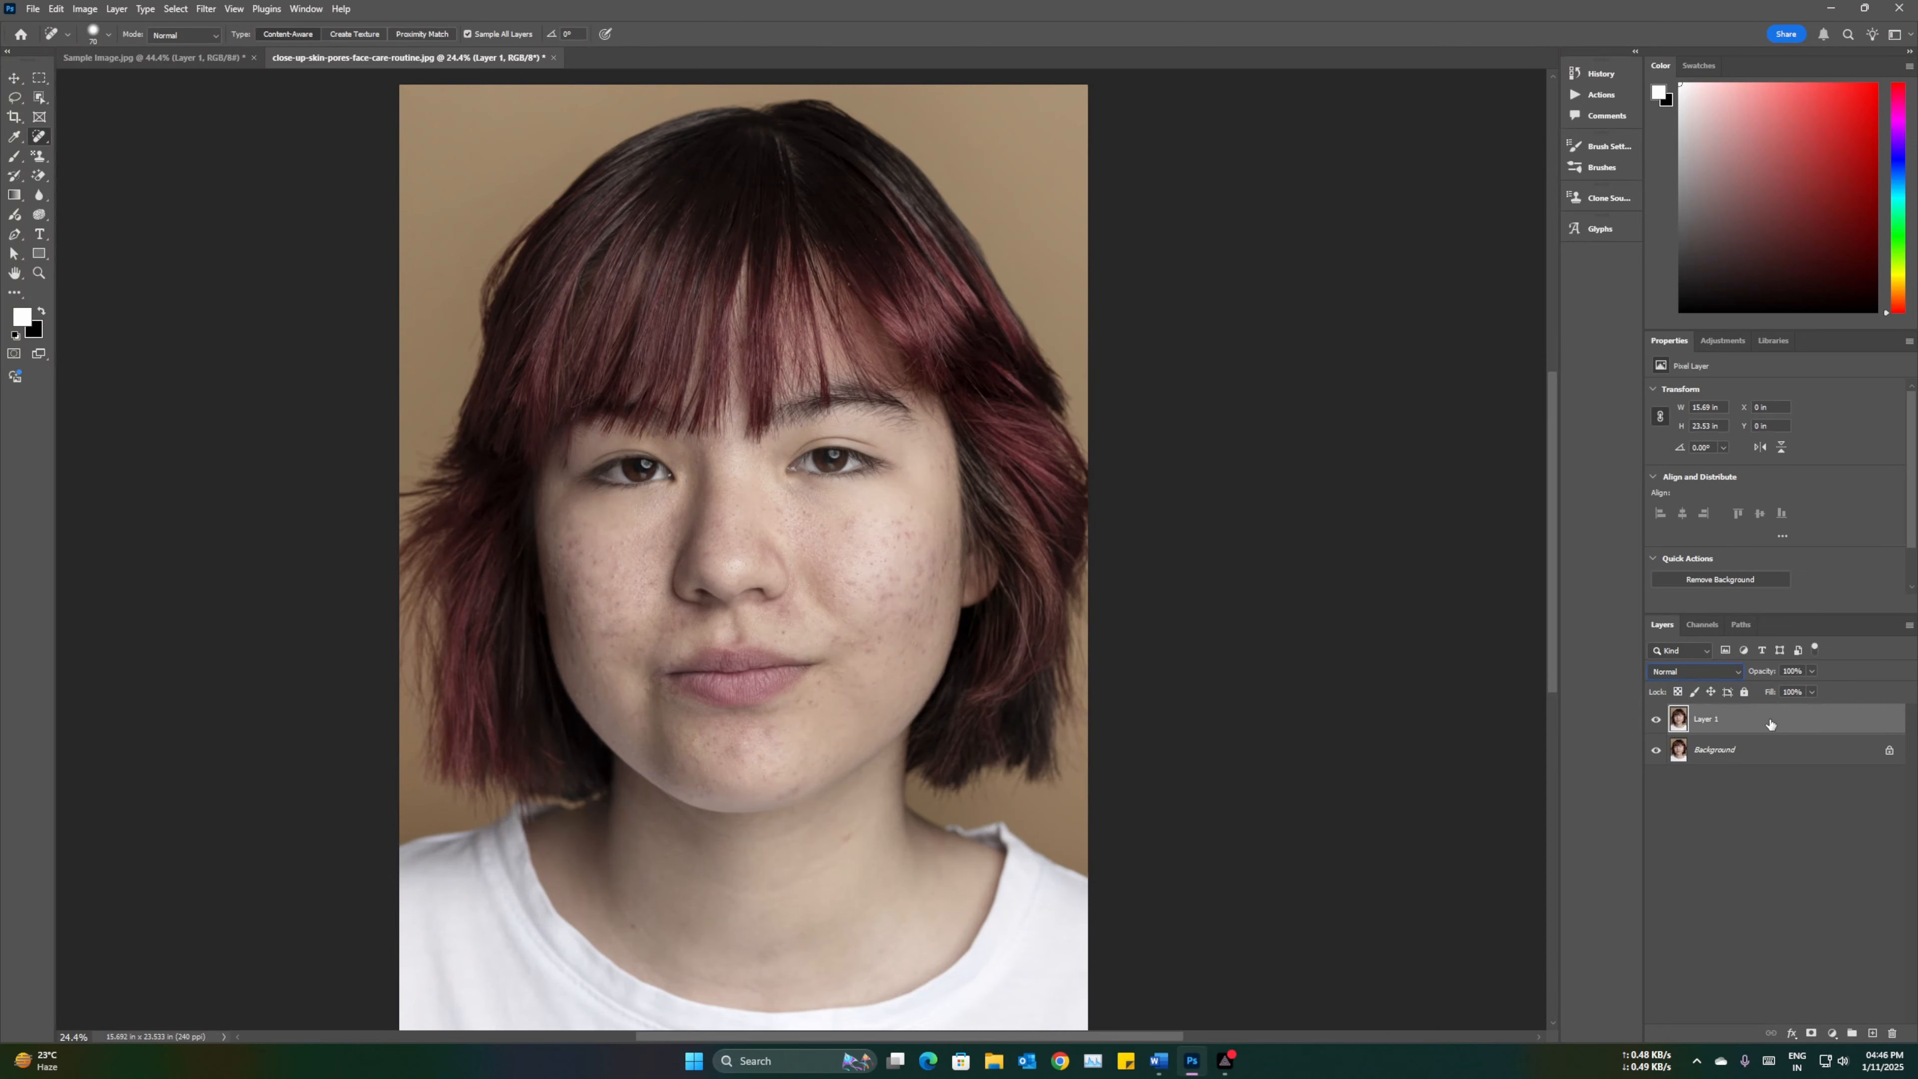
{"action": "key", "text": "ctrl+j"}
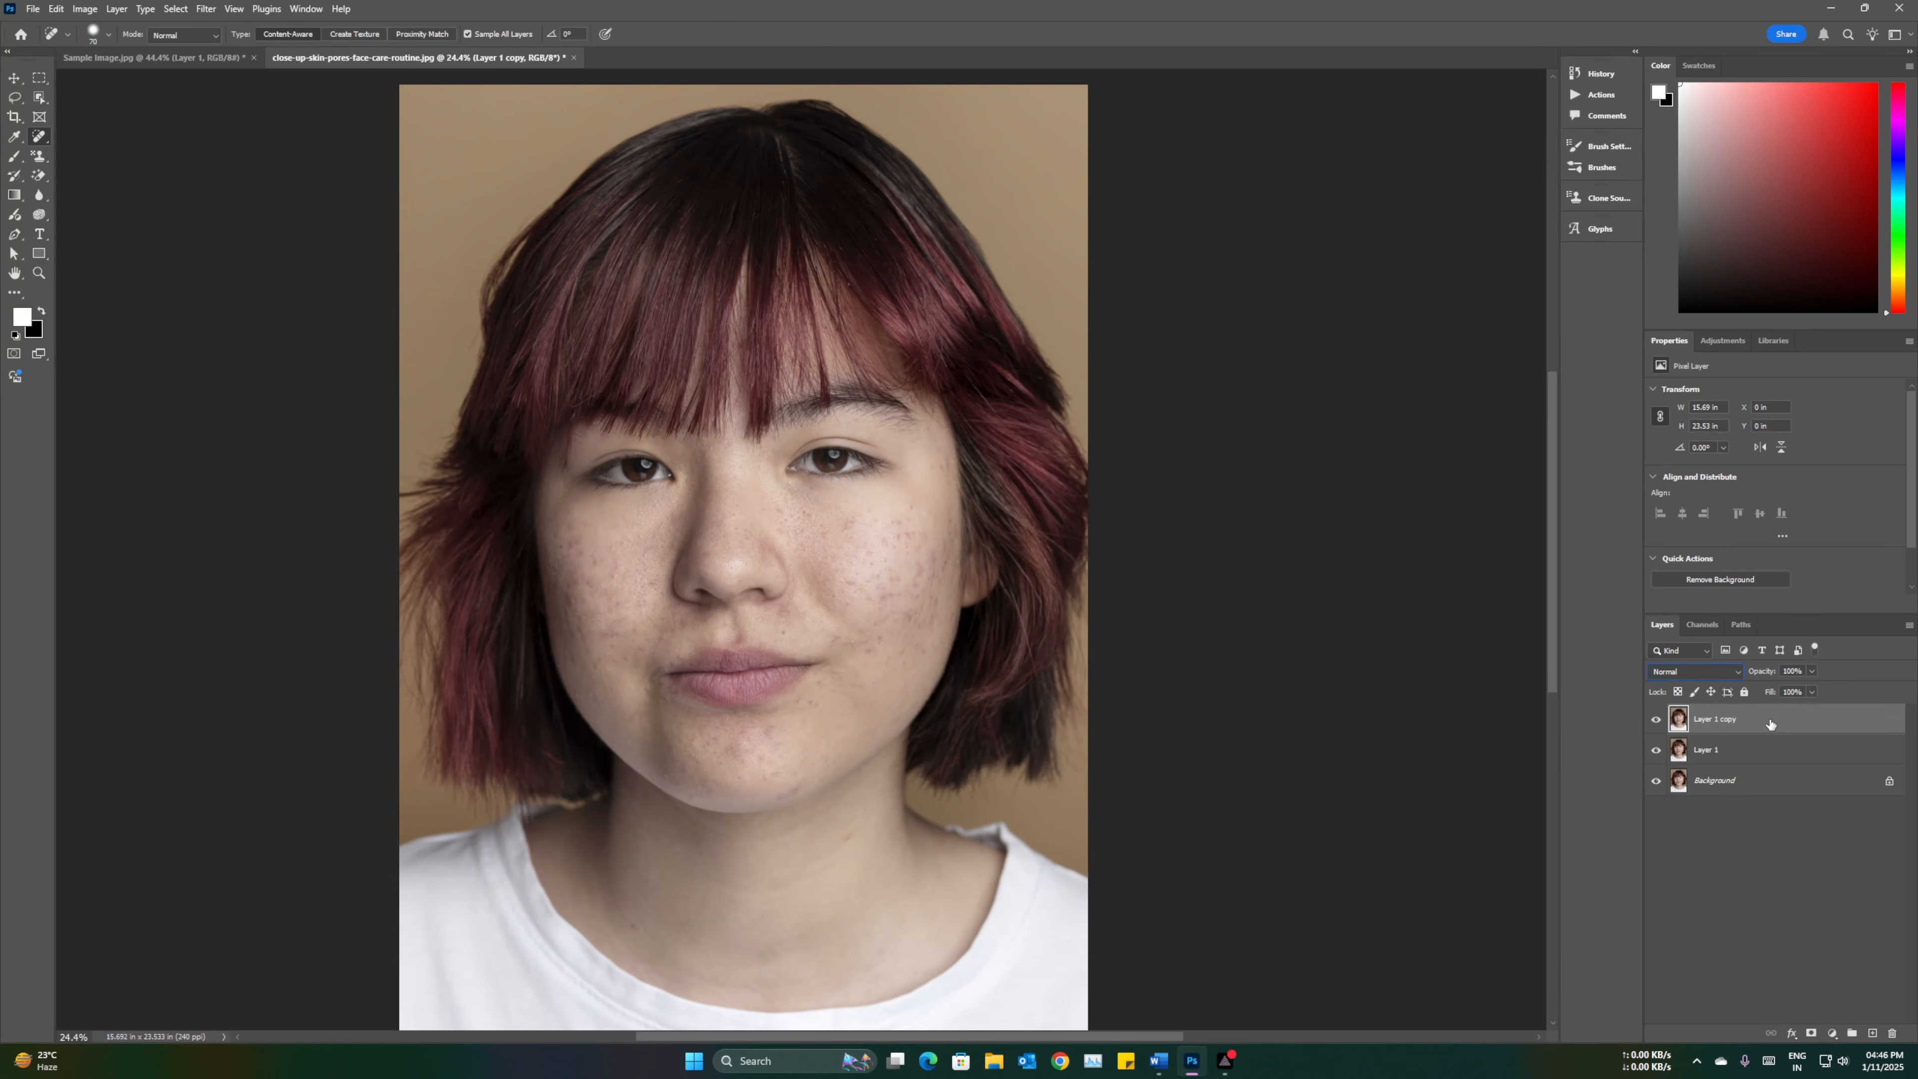
{"action": "left_click", "coordinate": [1716, 672]}
{"action": "left_click", "coordinate": [1683, 864]}
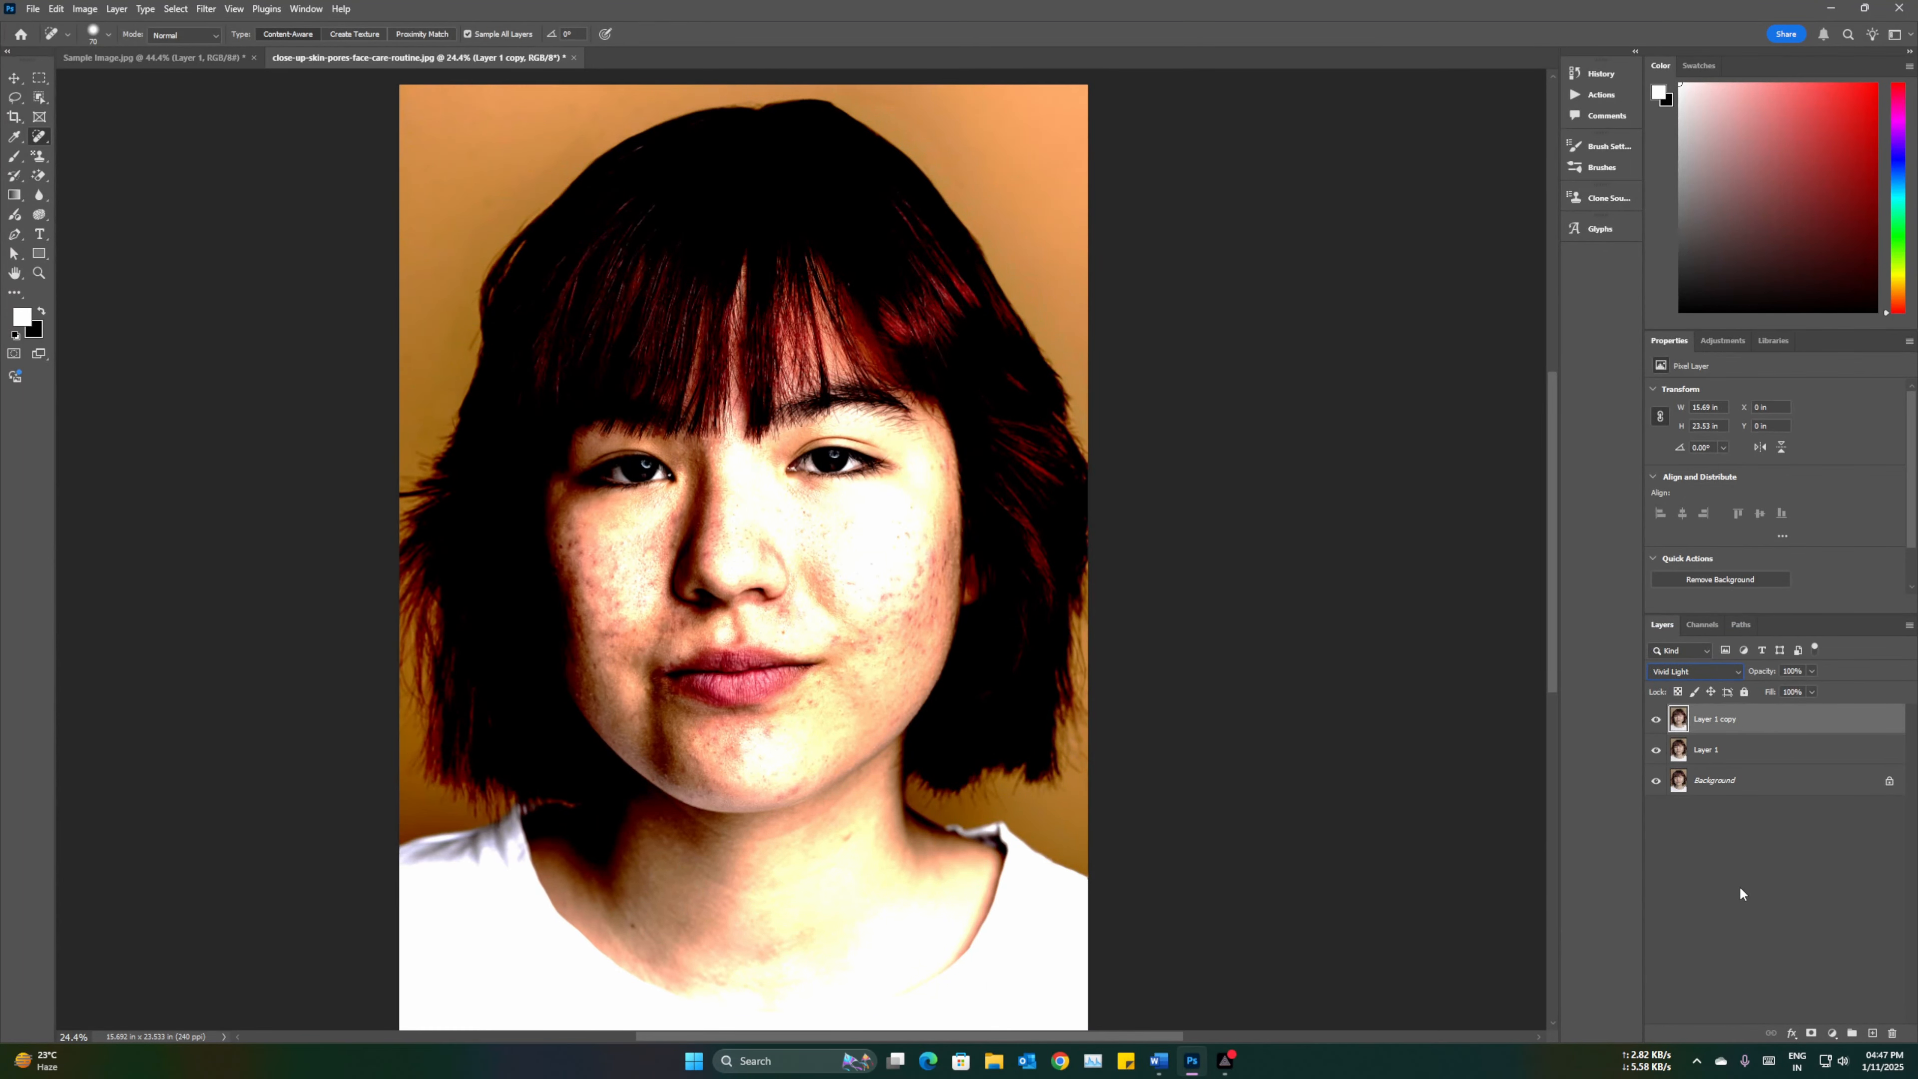
Step: Invert the colours of the Vivid Light copy layer
{"action": "key", "text": "ctrl+i"}
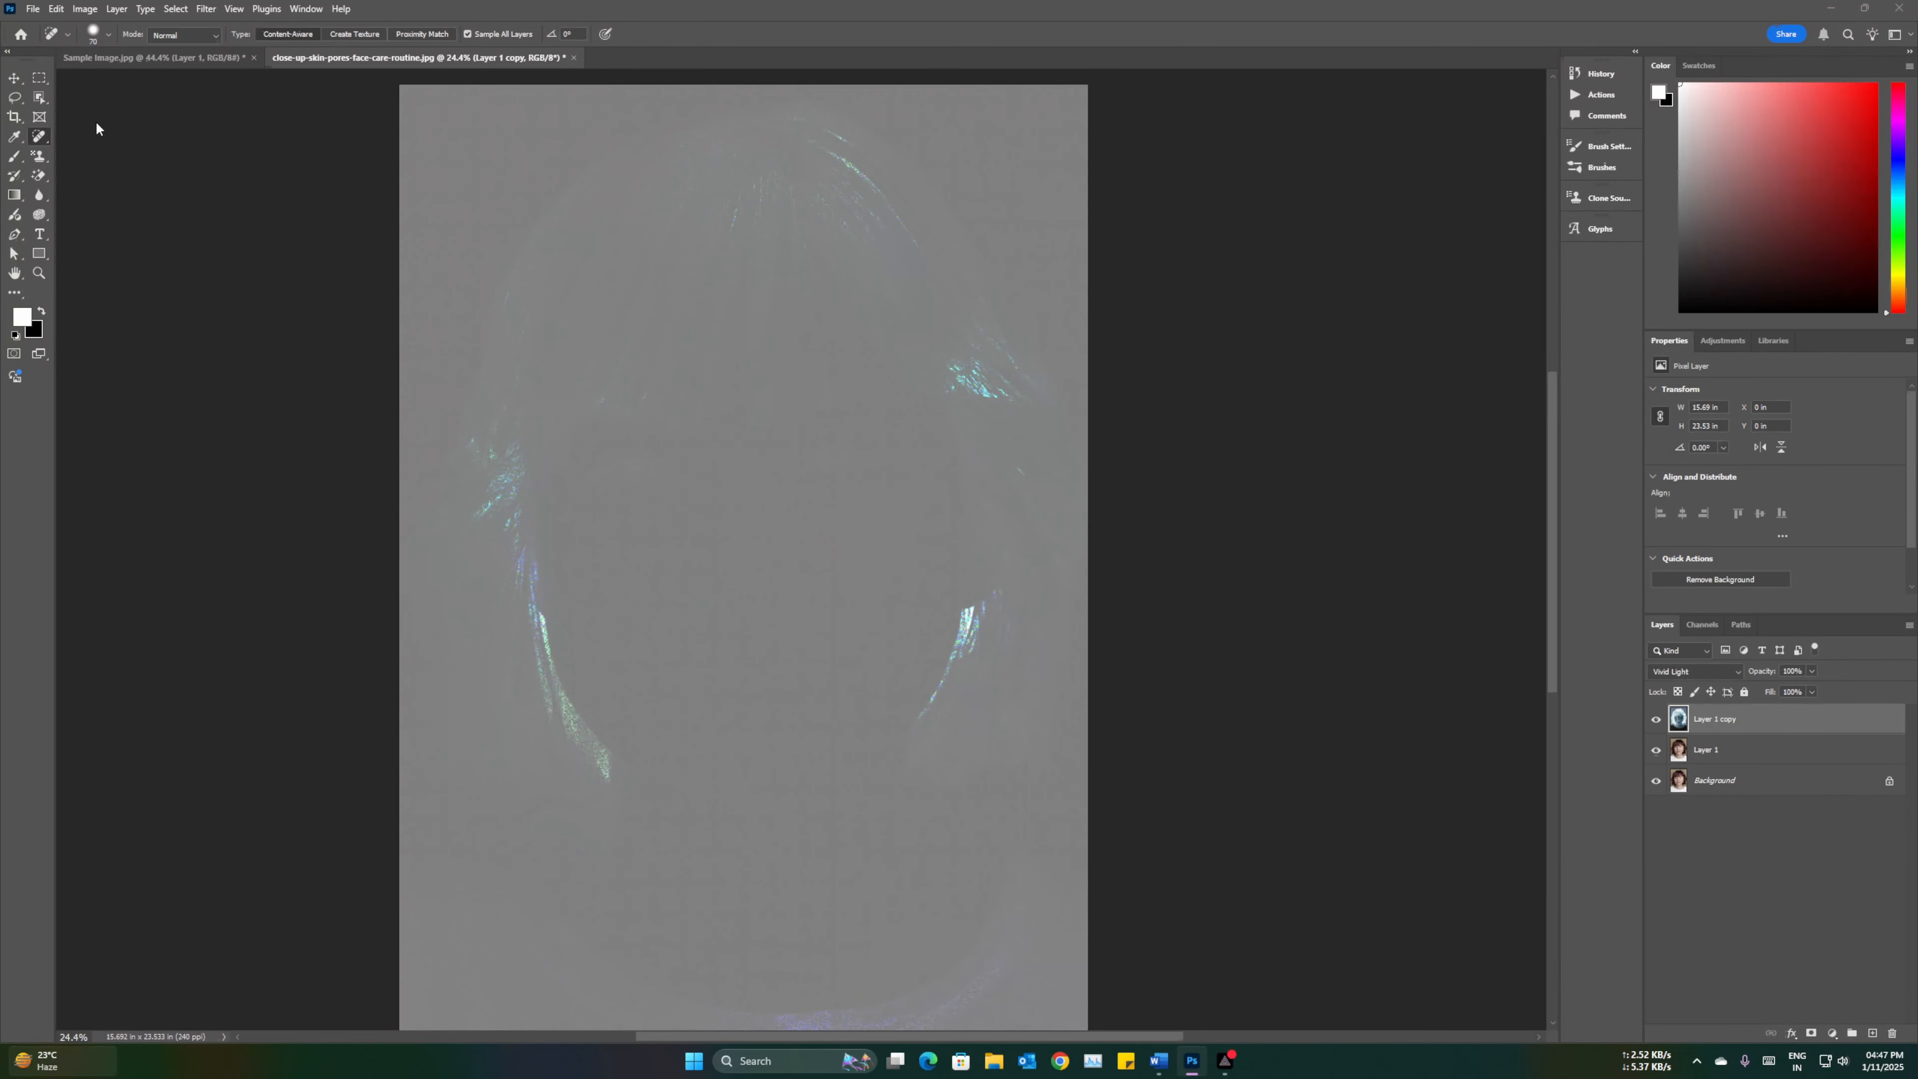
{"action": "left_click", "coordinate": [86, 9]}
{"action": "mouse_move", "coordinate": [129, 49]}
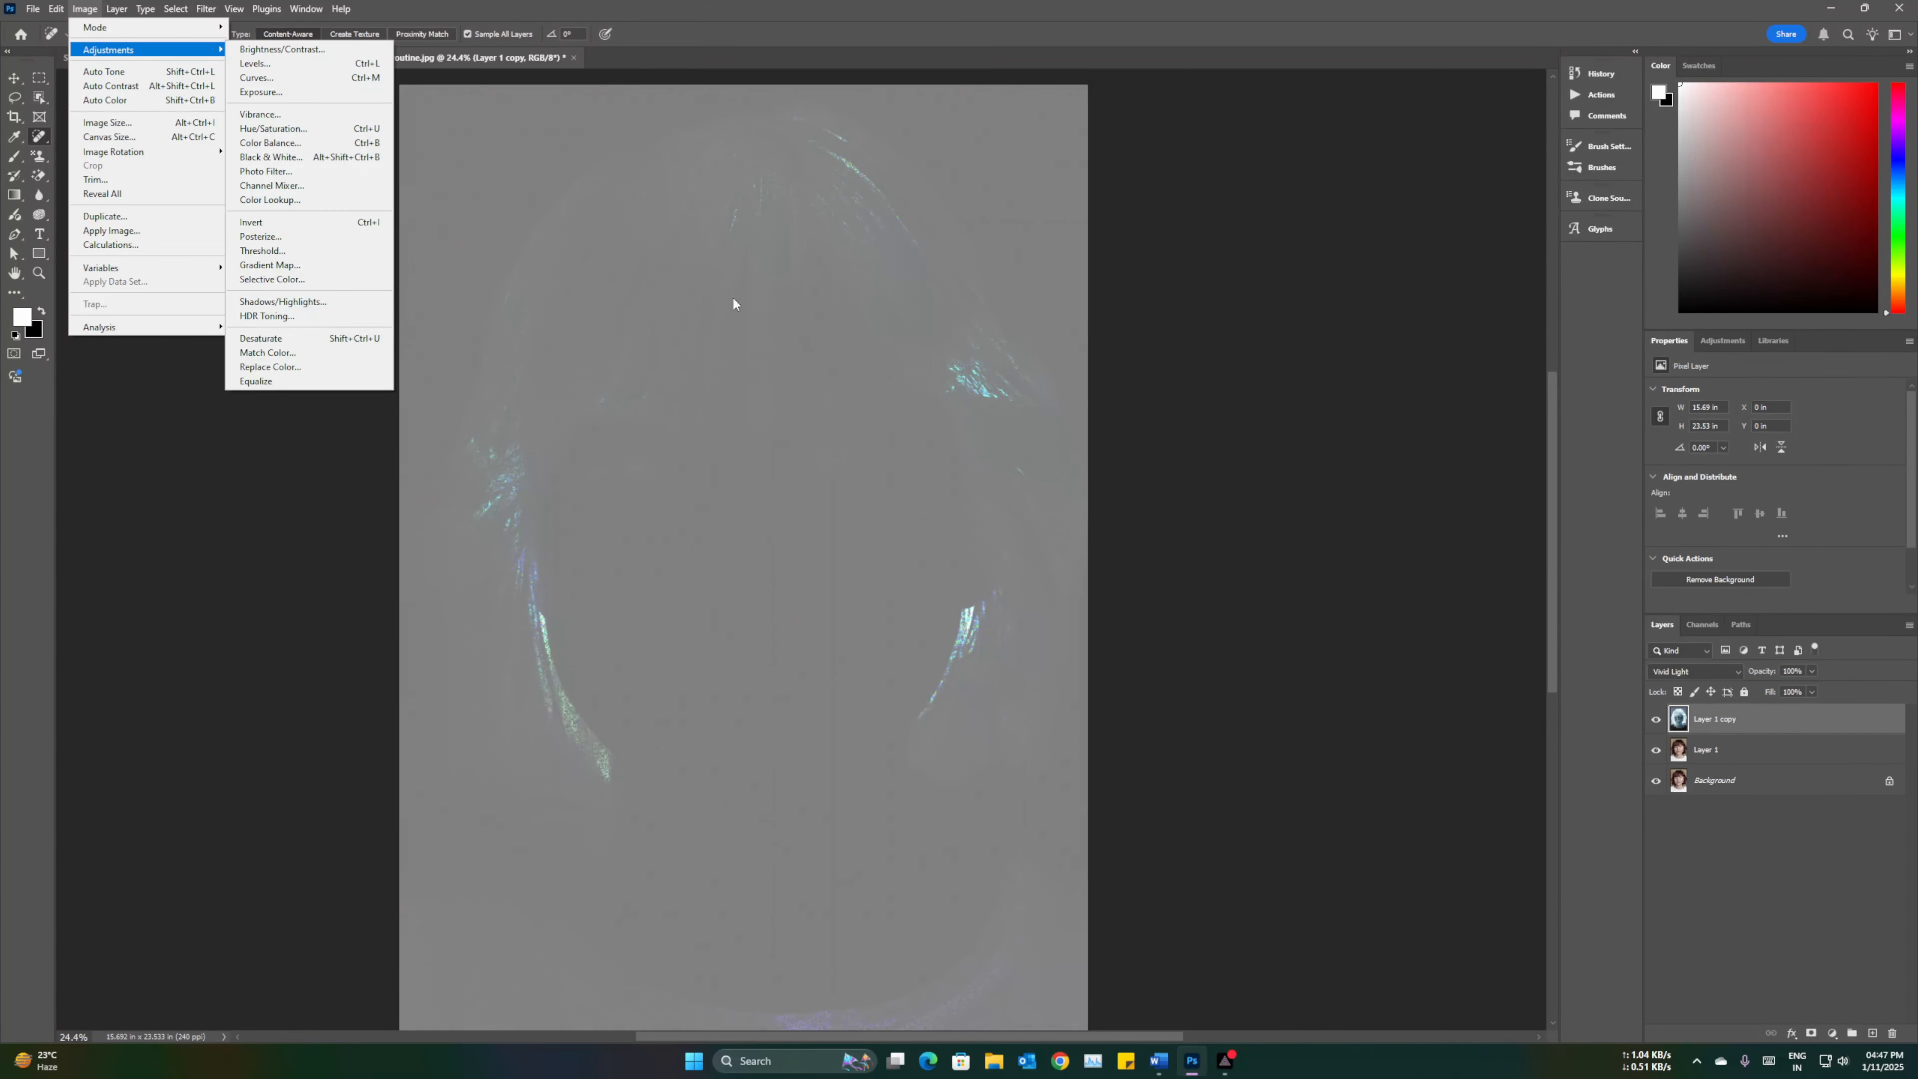
{"action": "left_click", "coordinate": [832, 413]}
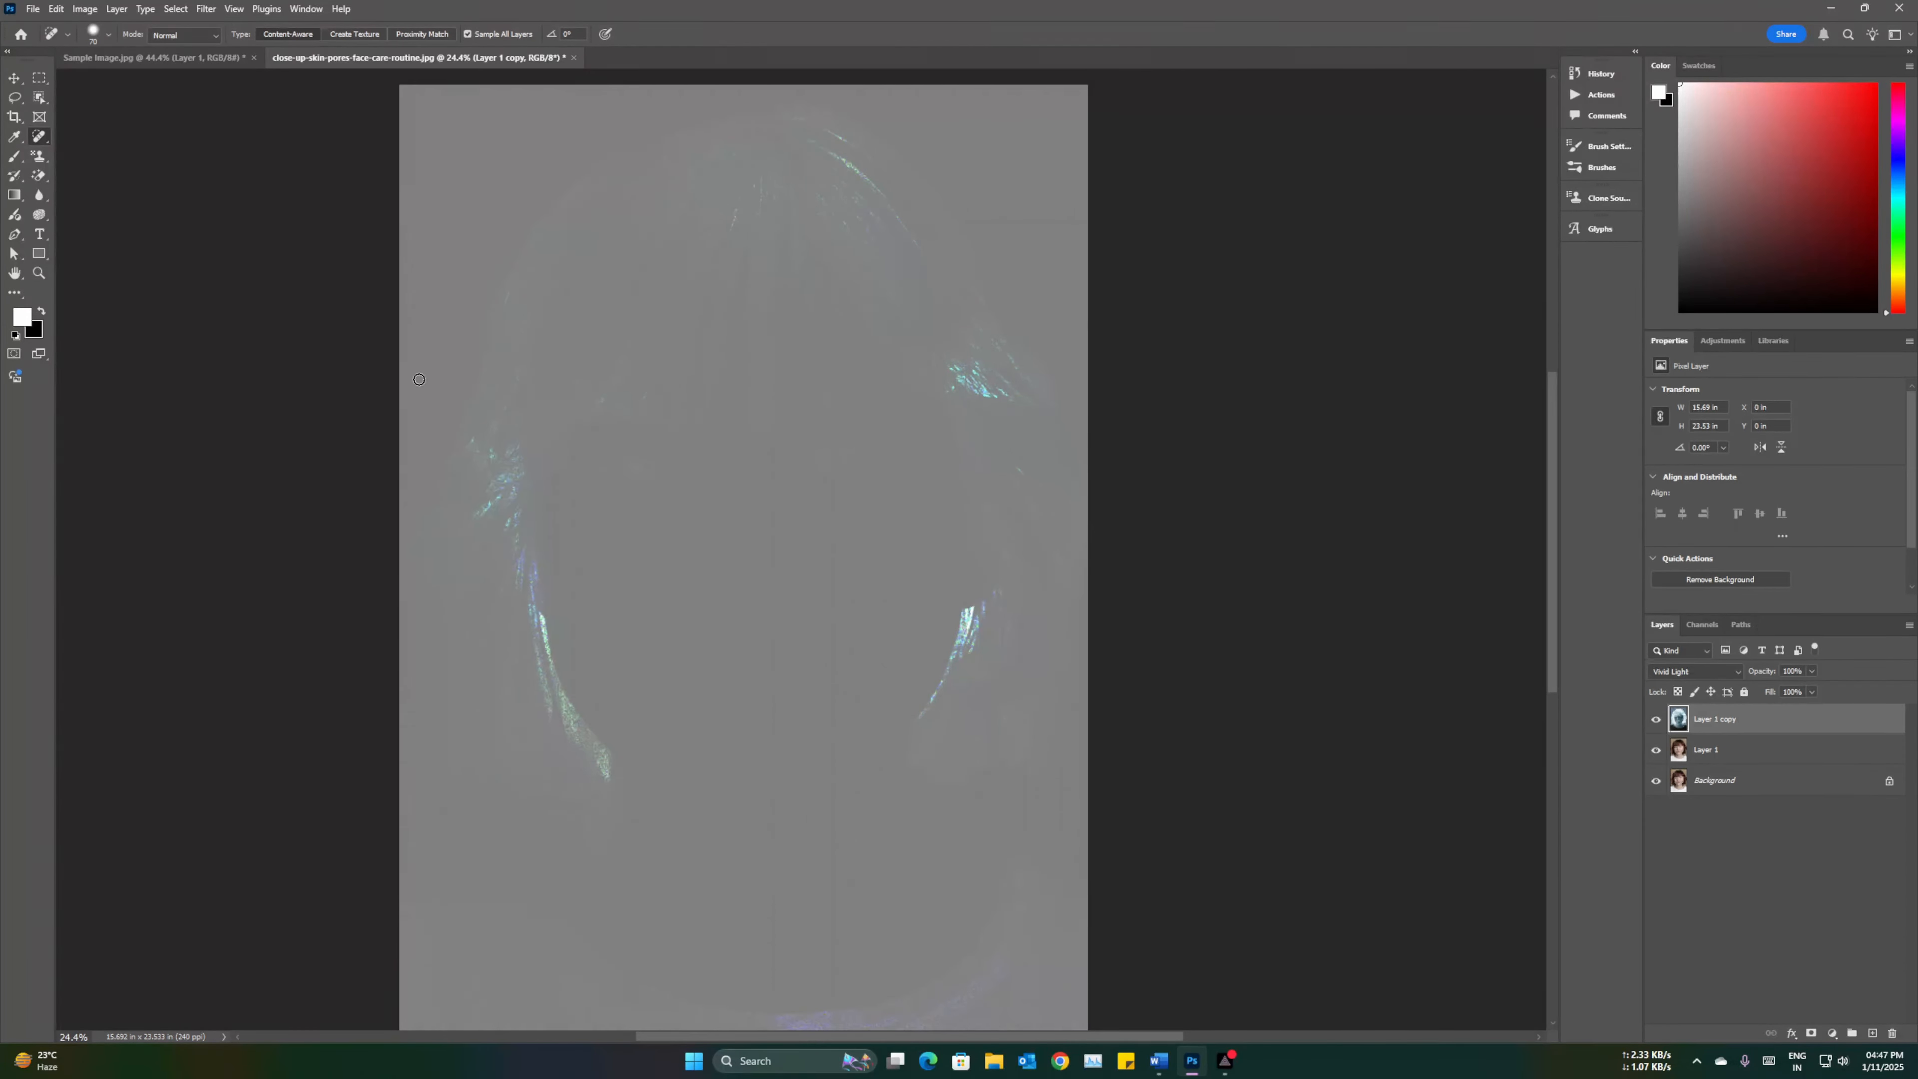
Step: Apply a High Pass filter to the inverted copy with a radius of 50 pixels
{"action": "left_click", "coordinate": [204, 11]}
{"action": "mouse_move", "coordinate": [344, 331]}
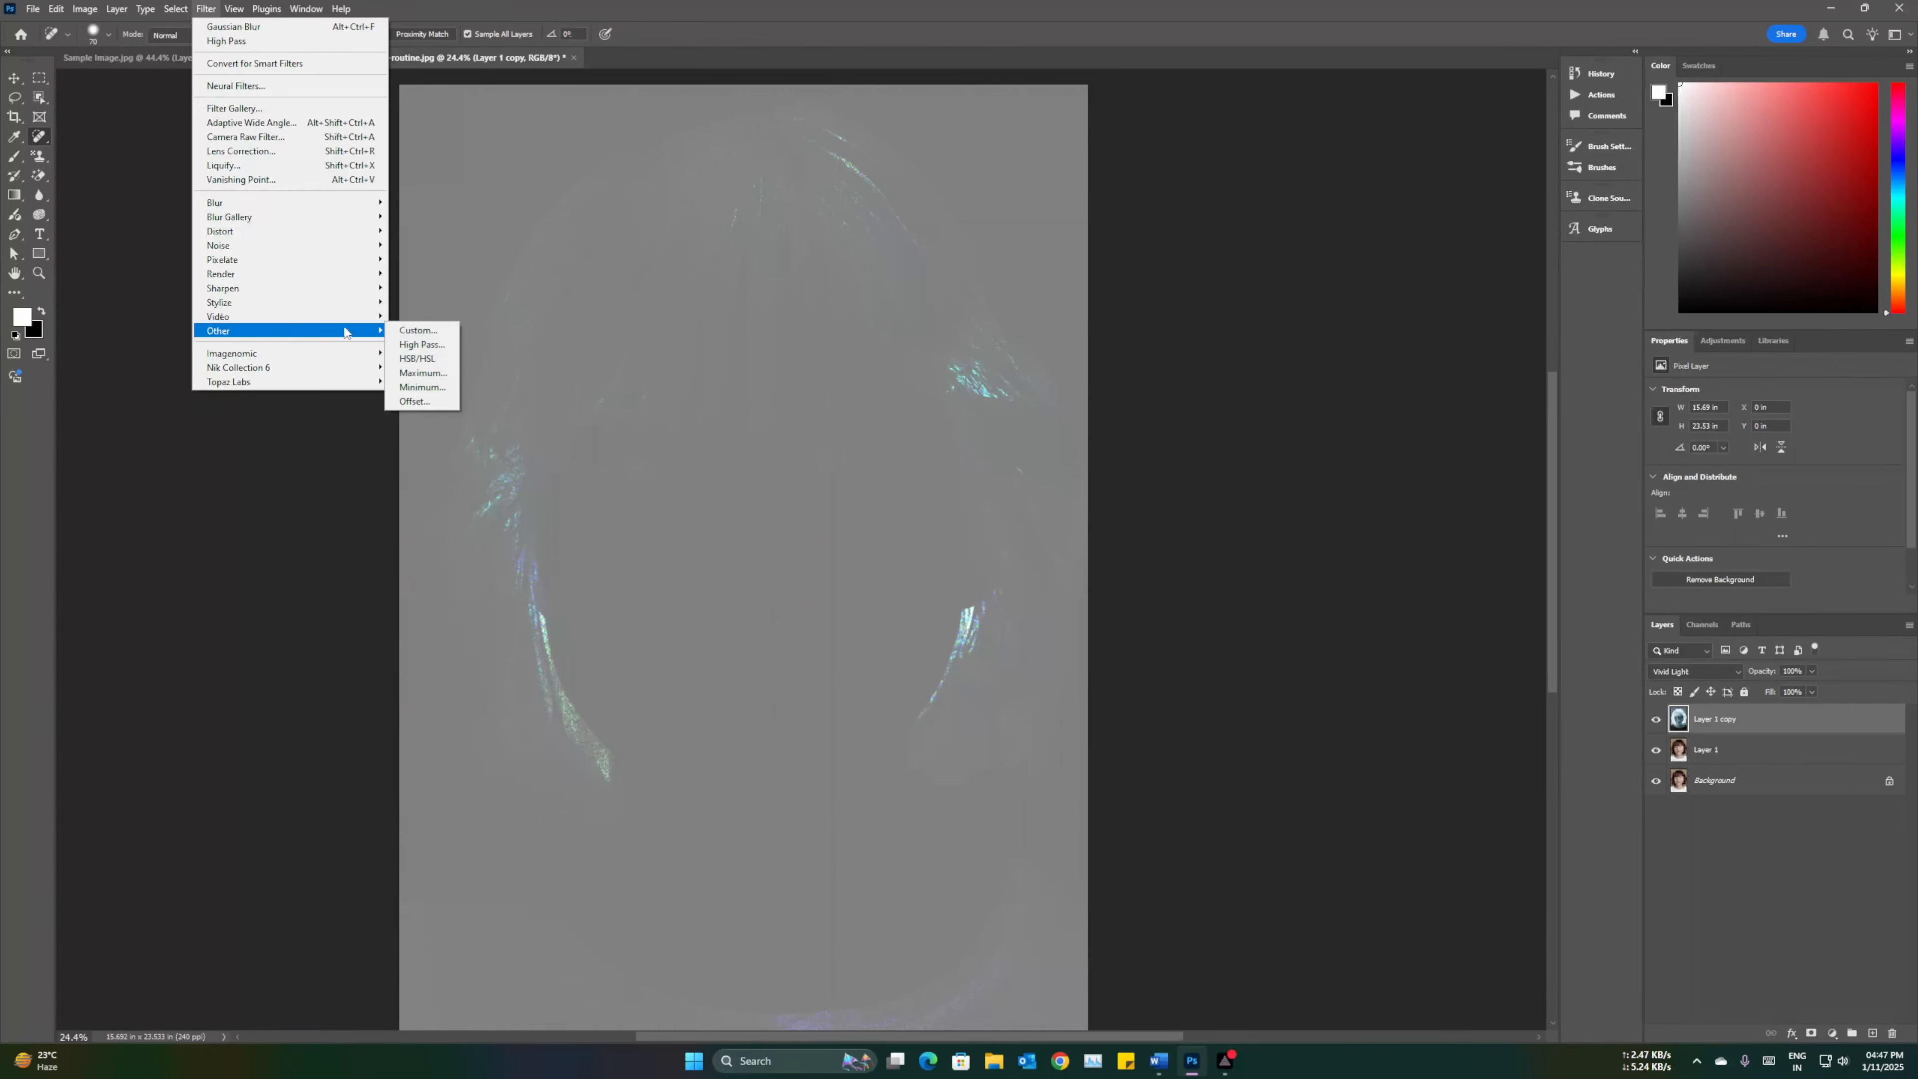
{"action": "left_click", "coordinate": [433, 351]}
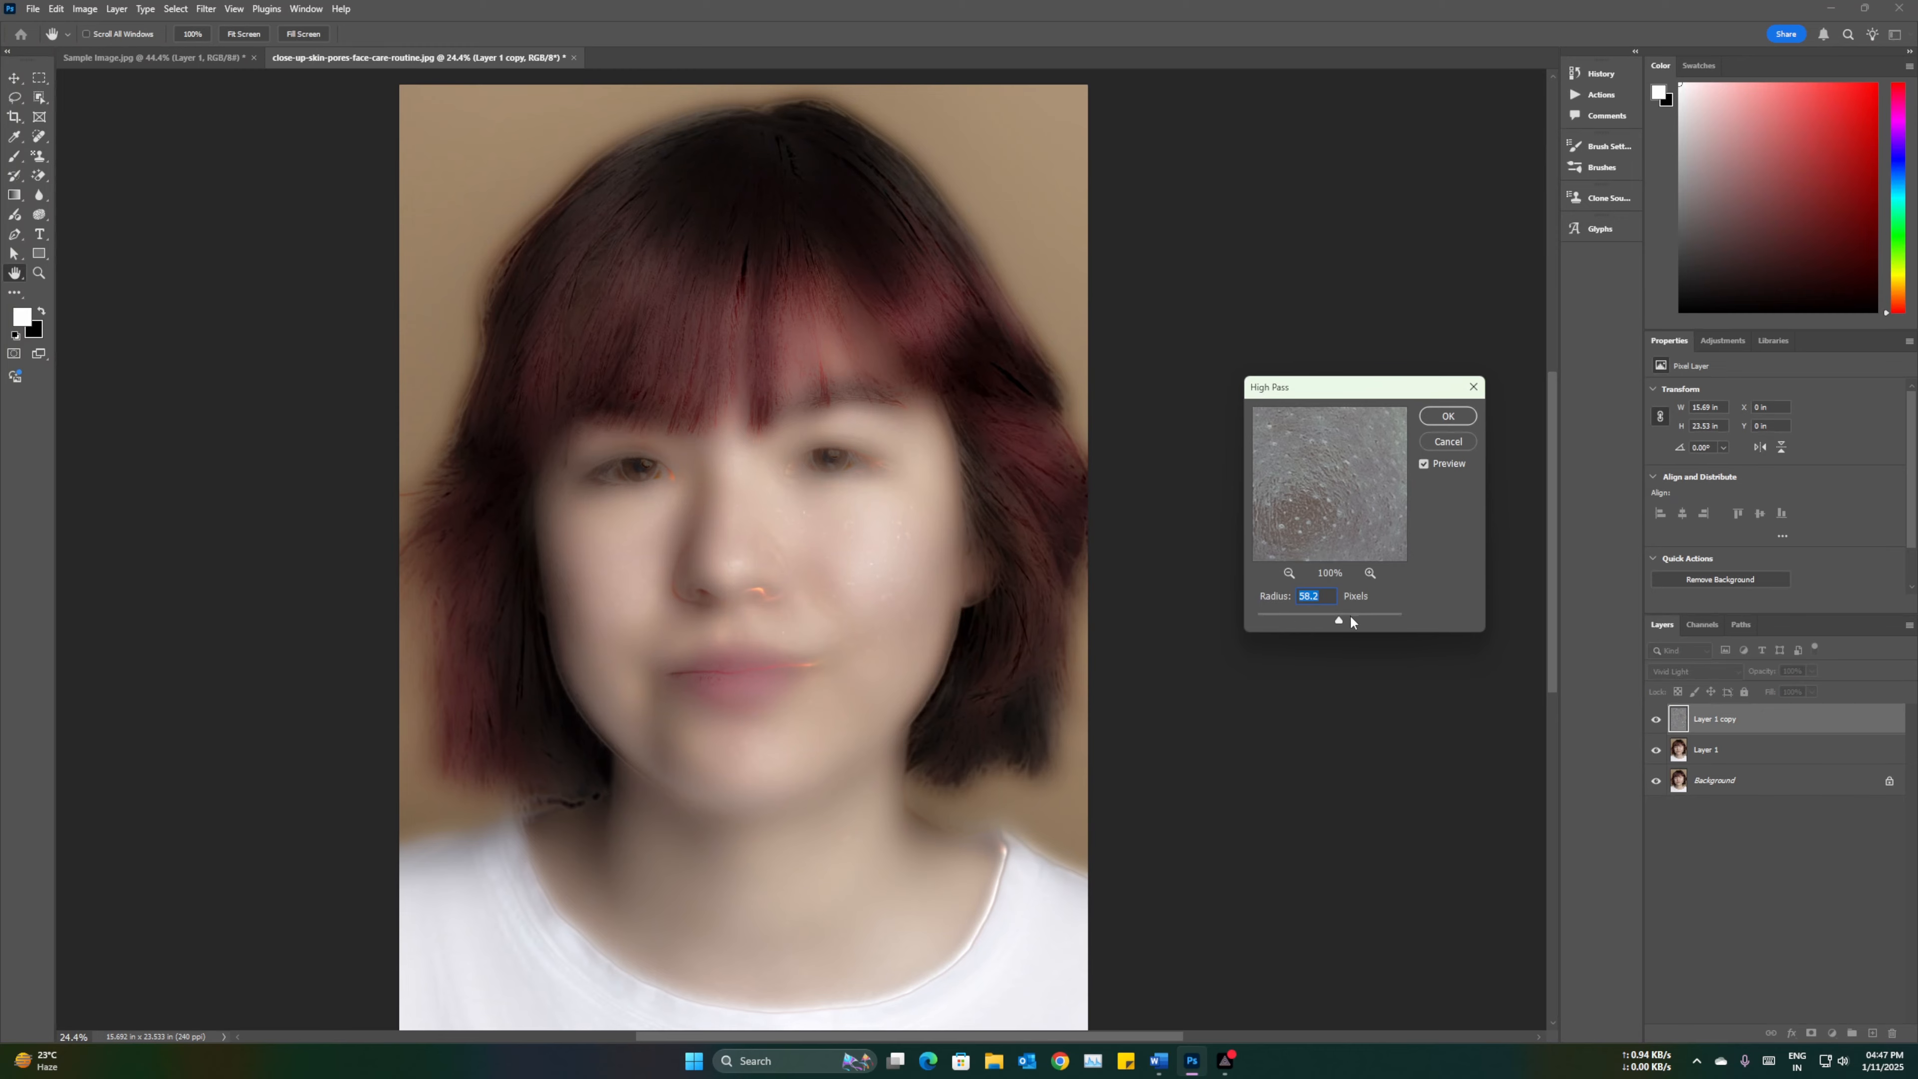
{"action": "left_click_drag", "start_coordinate": [1336, 623], "coordinate": [1258, 623]}
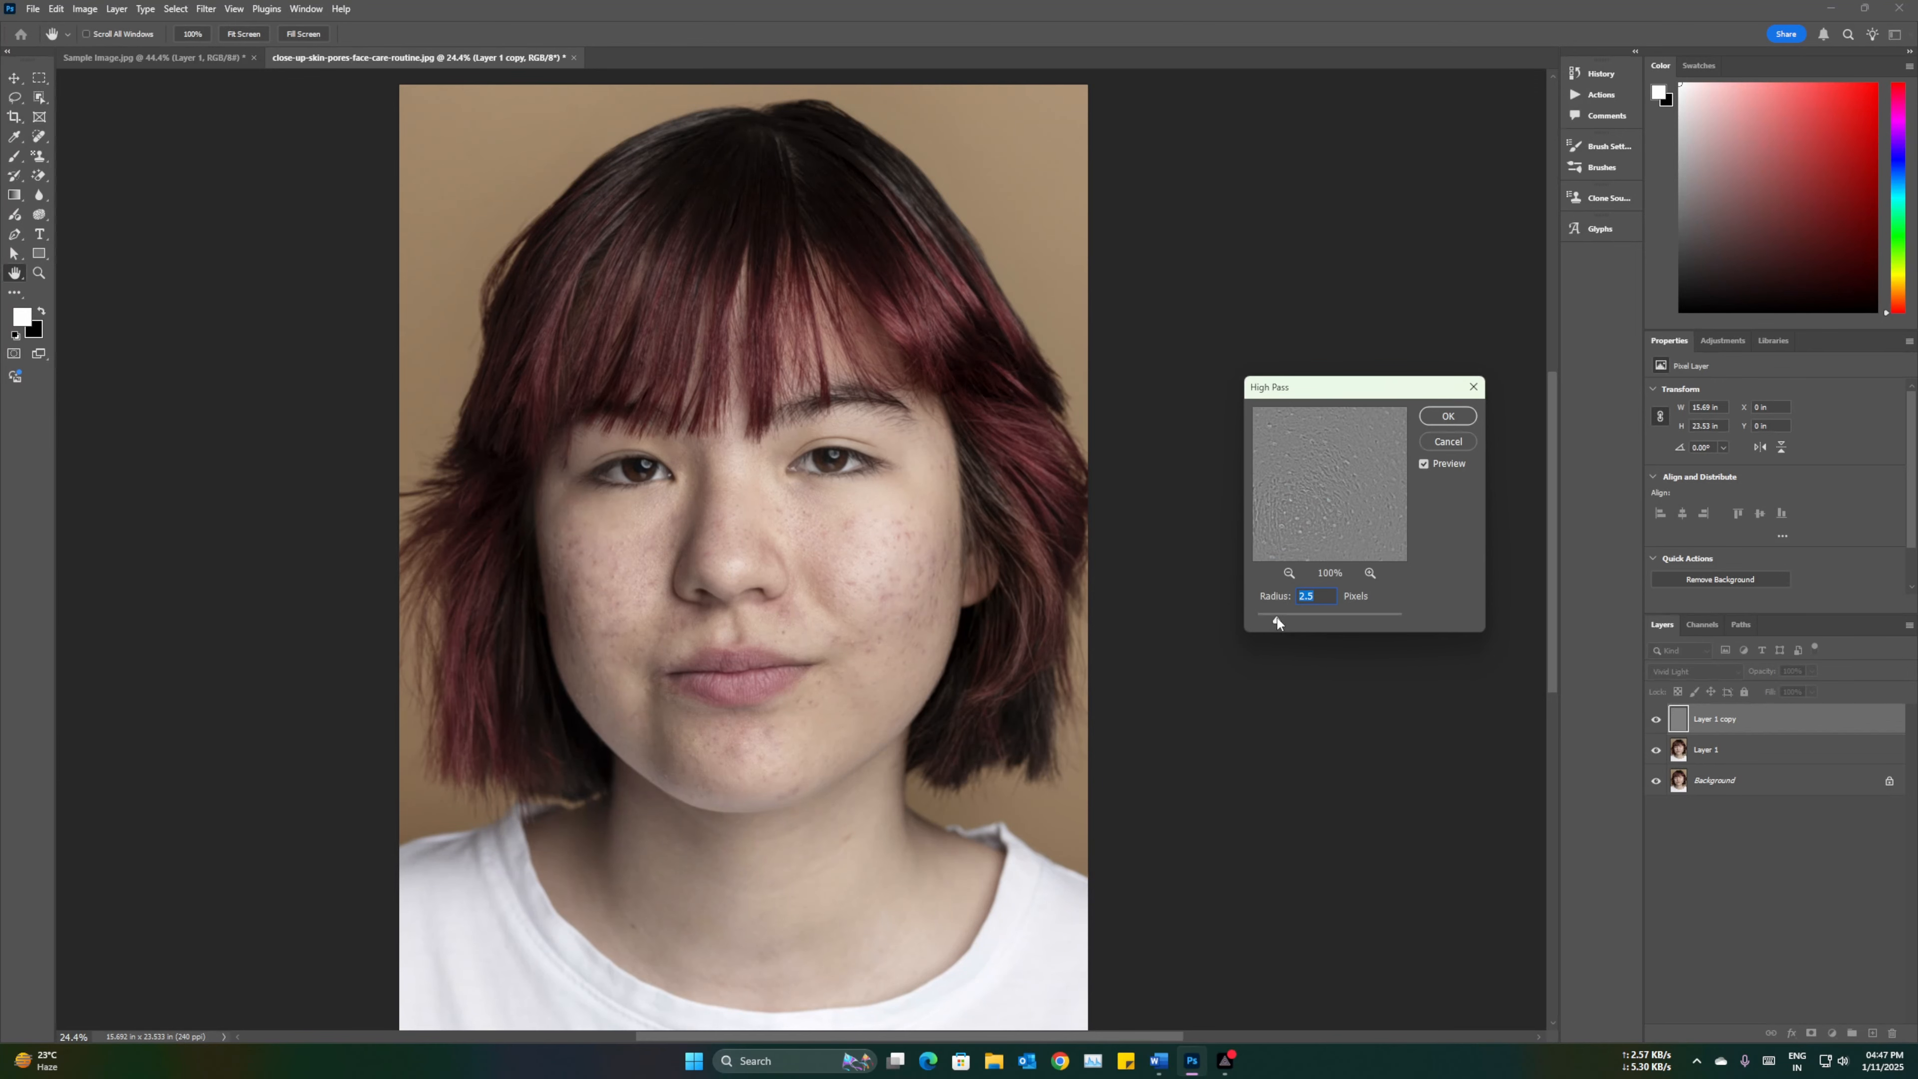
{"action": "left_click_drag", "start_coordinate": [1283, 622], "coordinate": [1315, 620]}
{"action": "left_click_drag", "start_coordinate": [1315, 624], "coordinate": [1325, 627]}
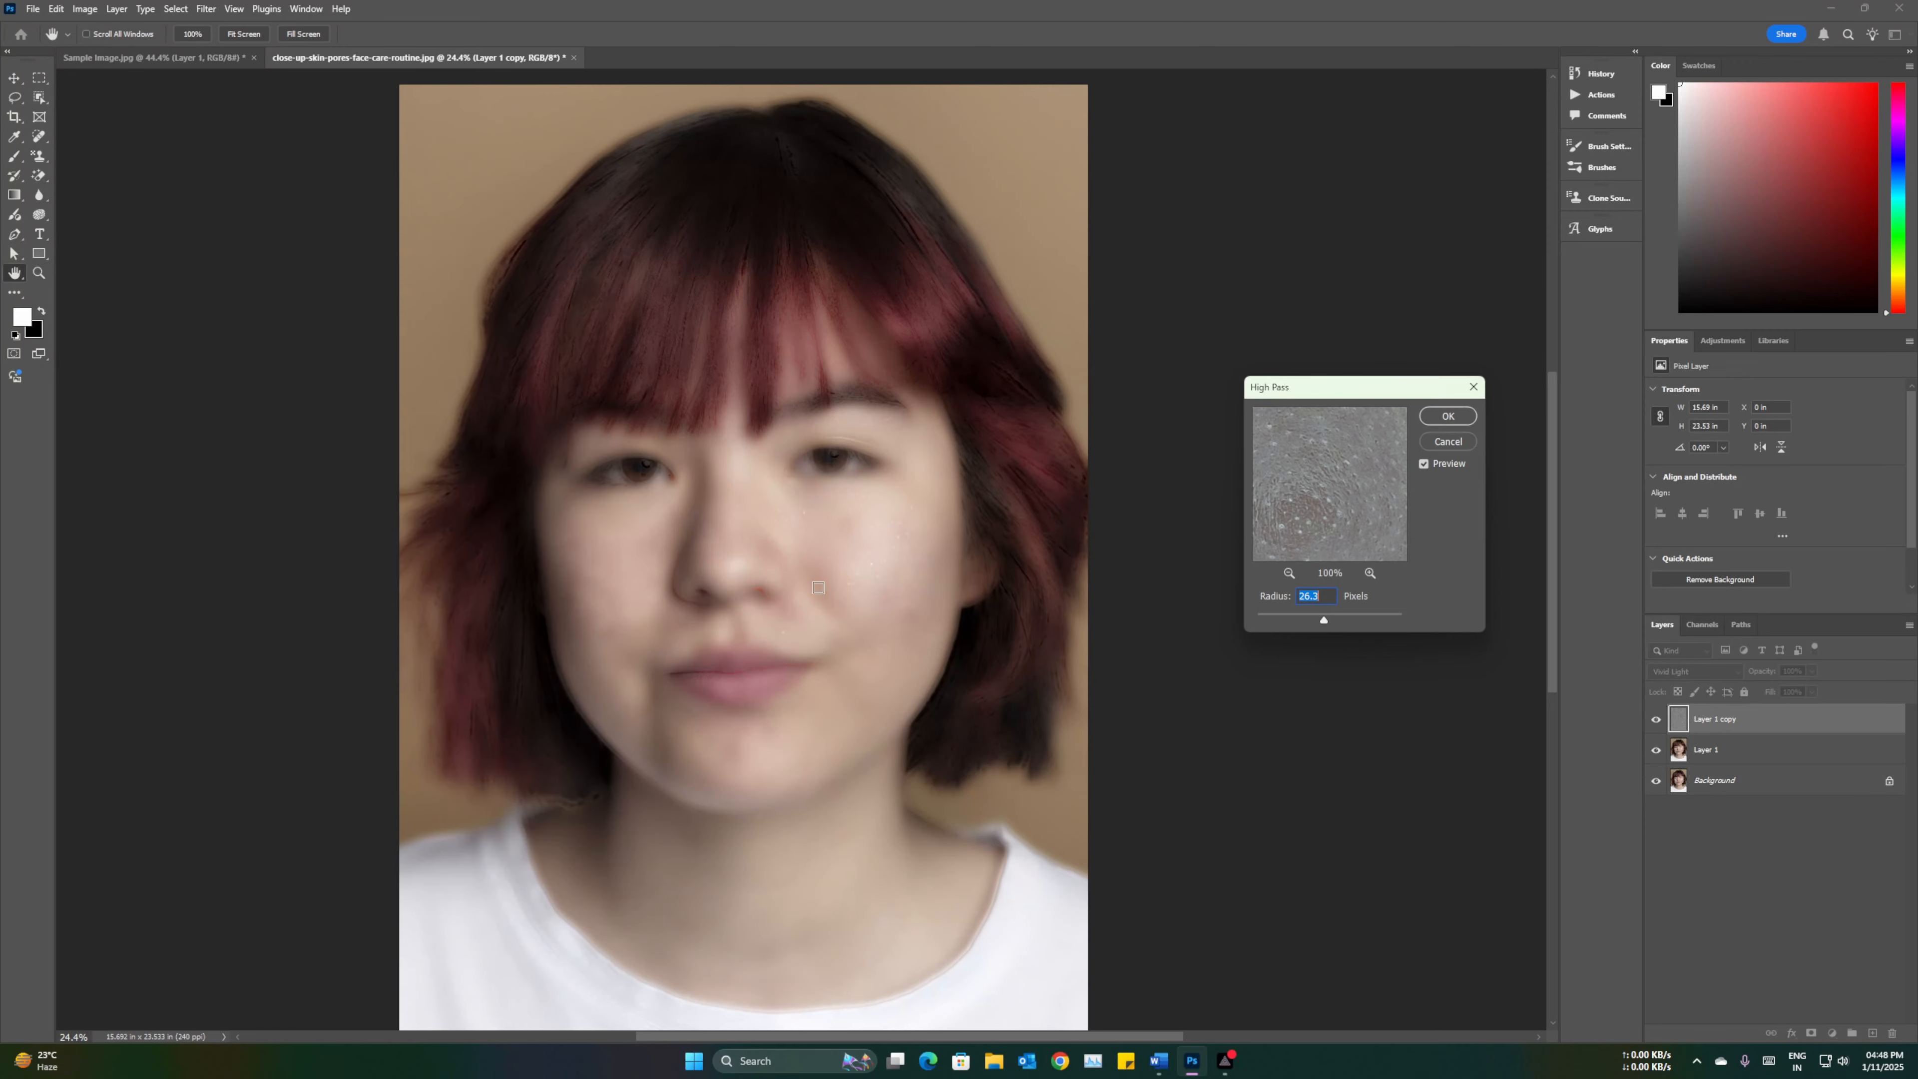
{"action": "left_click_drag", "start_coordinate": [1325, 620], "coordinate": [1332, 624]}
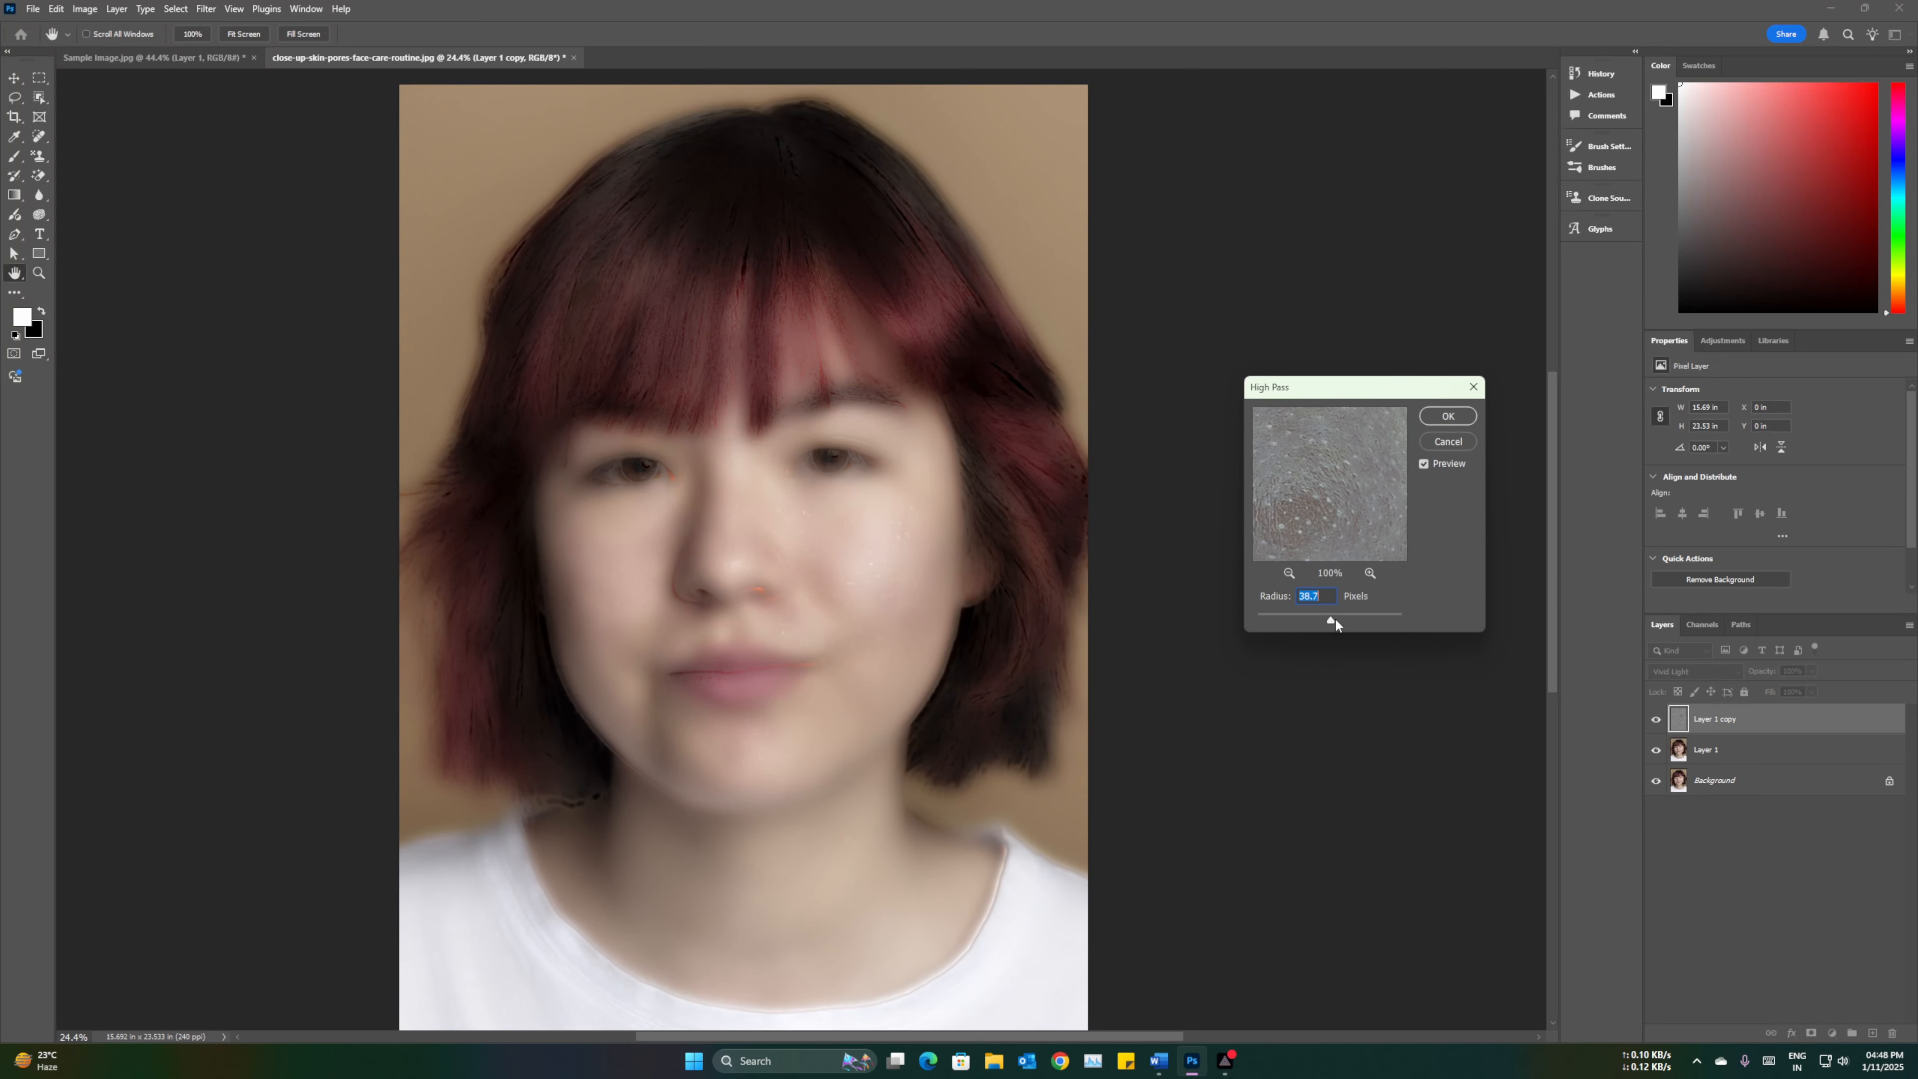
{"action": "left_click", "coordinate": [1335, 616]}
{"action": "left_click", "coordinate": [1310, 597]}
{"action": "left_click_drag", "start_coordinate": [1312, 597], "coordinate": [1291, 599]}
{"action": "type", "text": "50"}
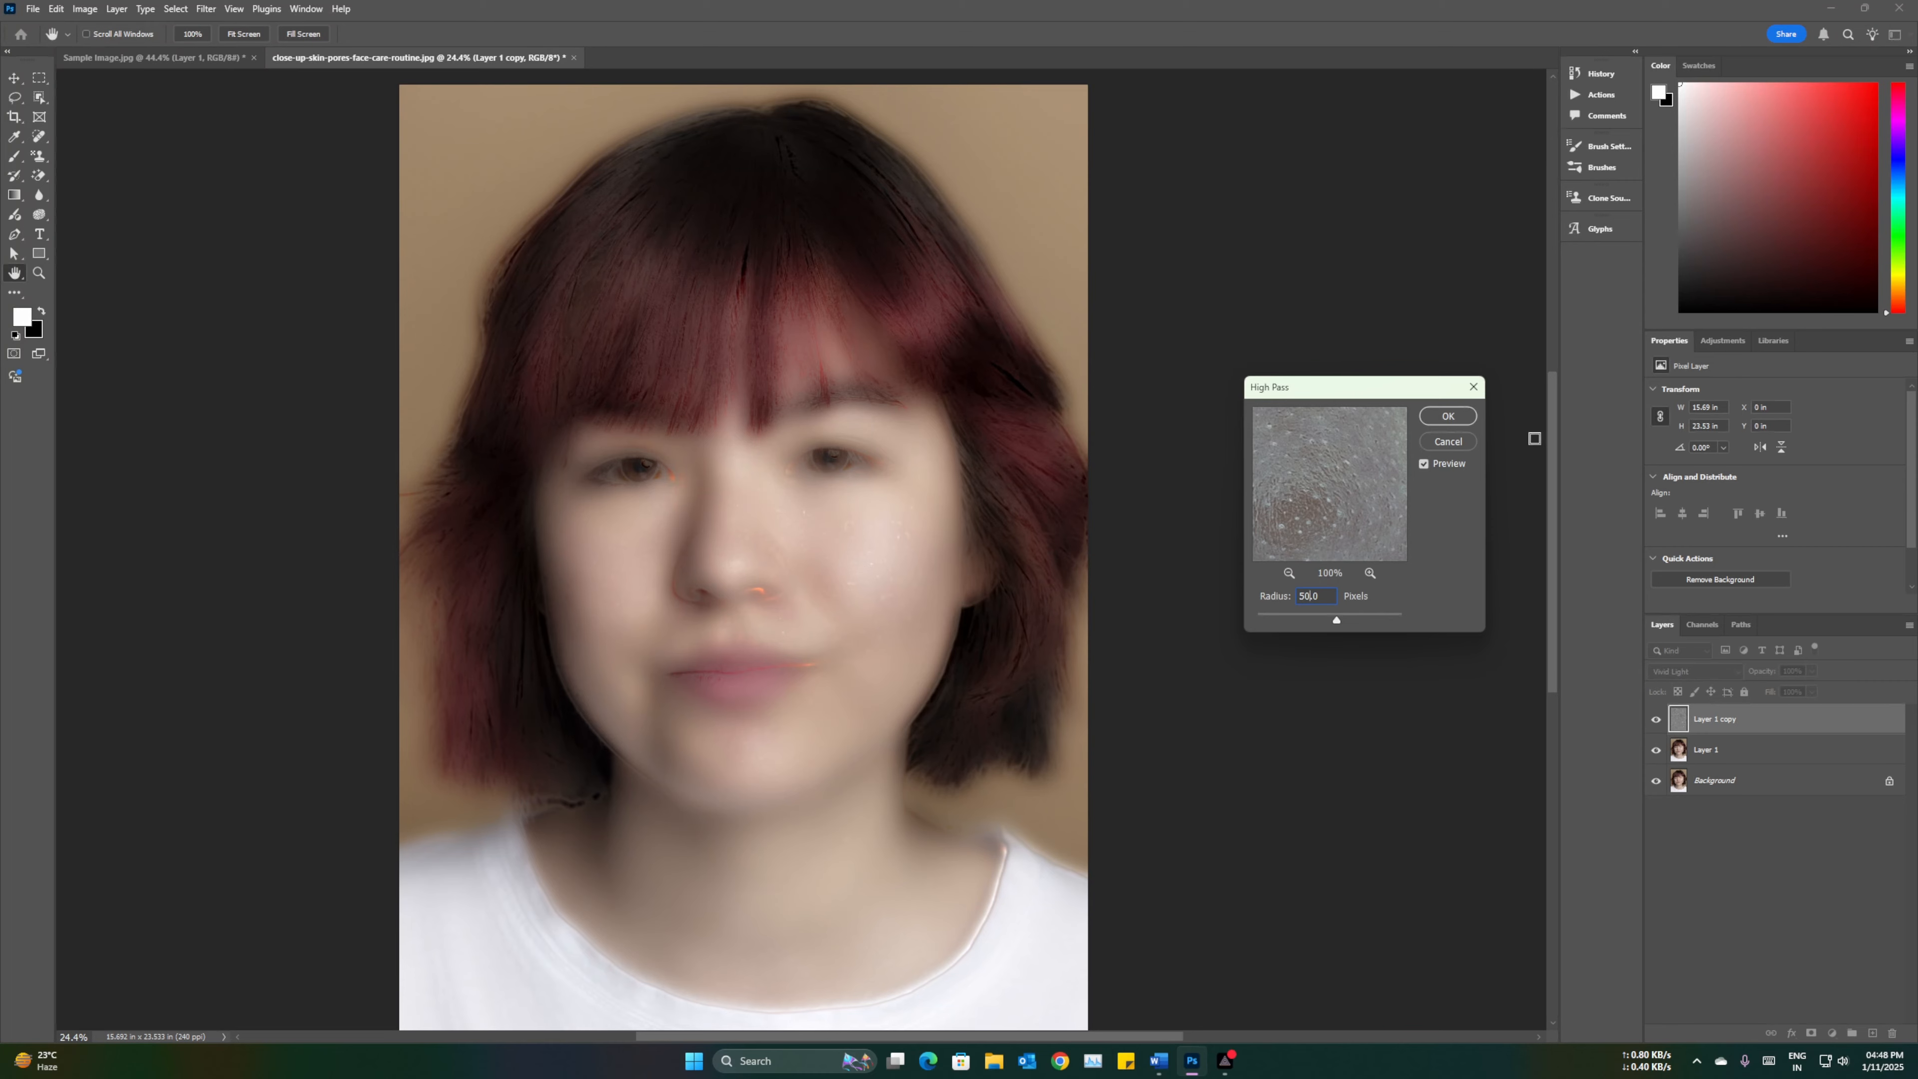
{"action": "left_click", "coordinate": [1447, 416]}
{"action": "key", "text": "j"}
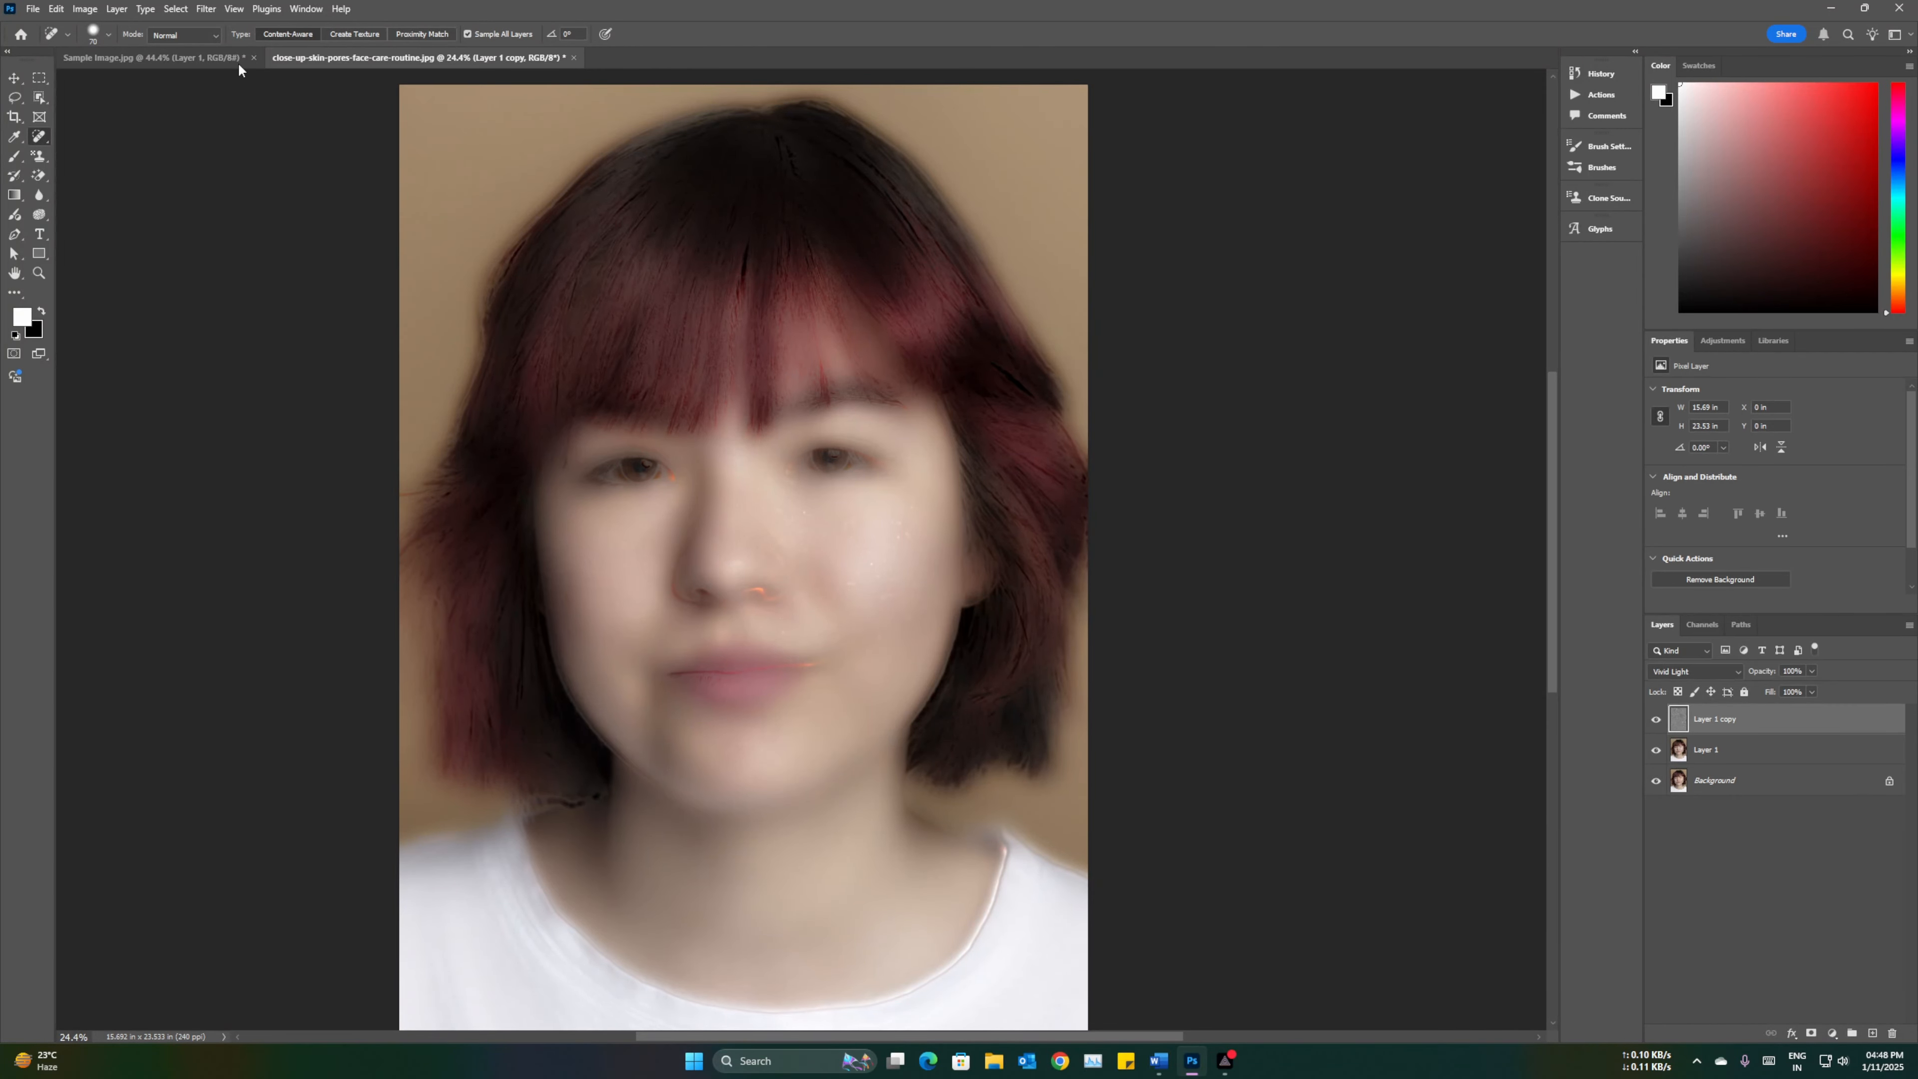
Step: Apply a Gaussian Blur to the high-pass copy layer with a radius of 8 pixels
{"action": "left_click", "coordinate": [206, 8]}
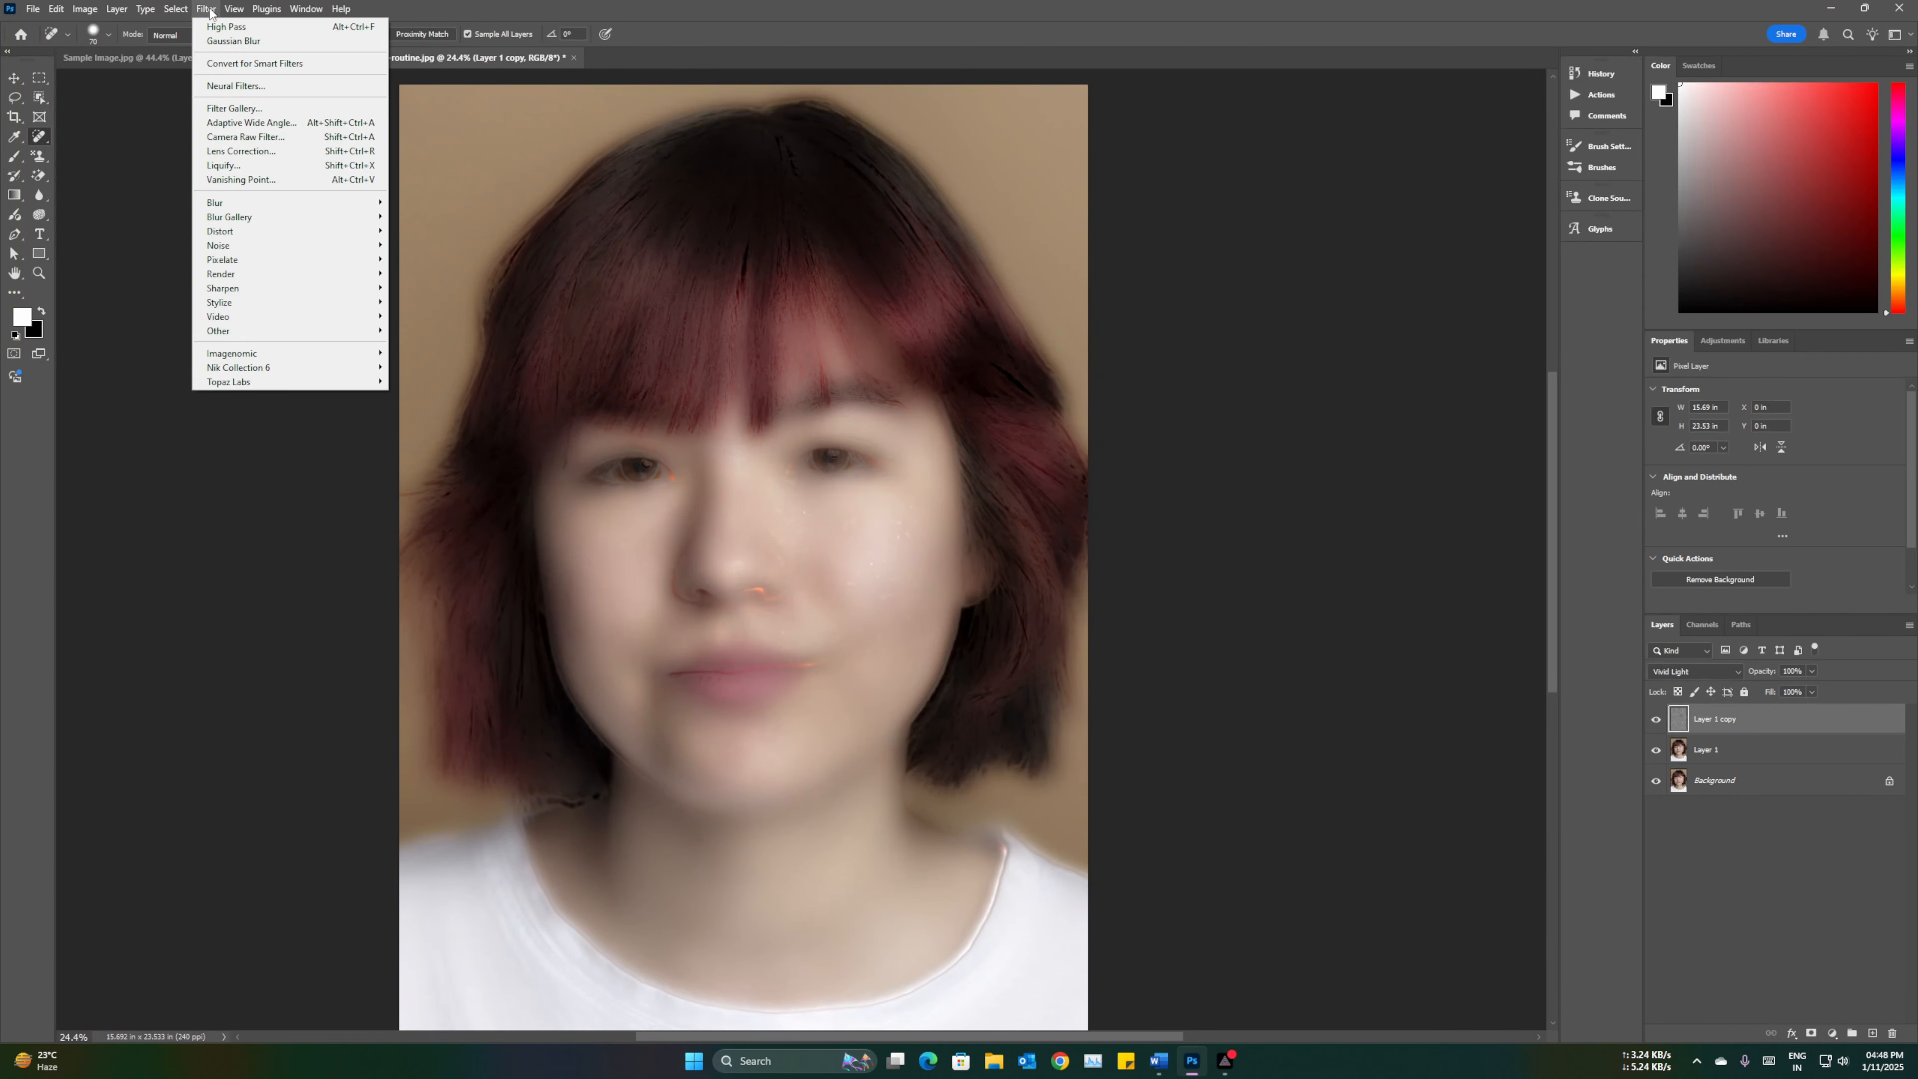
{"action": "mouse_move", "coordinate": [232, 204]}
{"action": "left_click", "coordinate": [446, 257]}
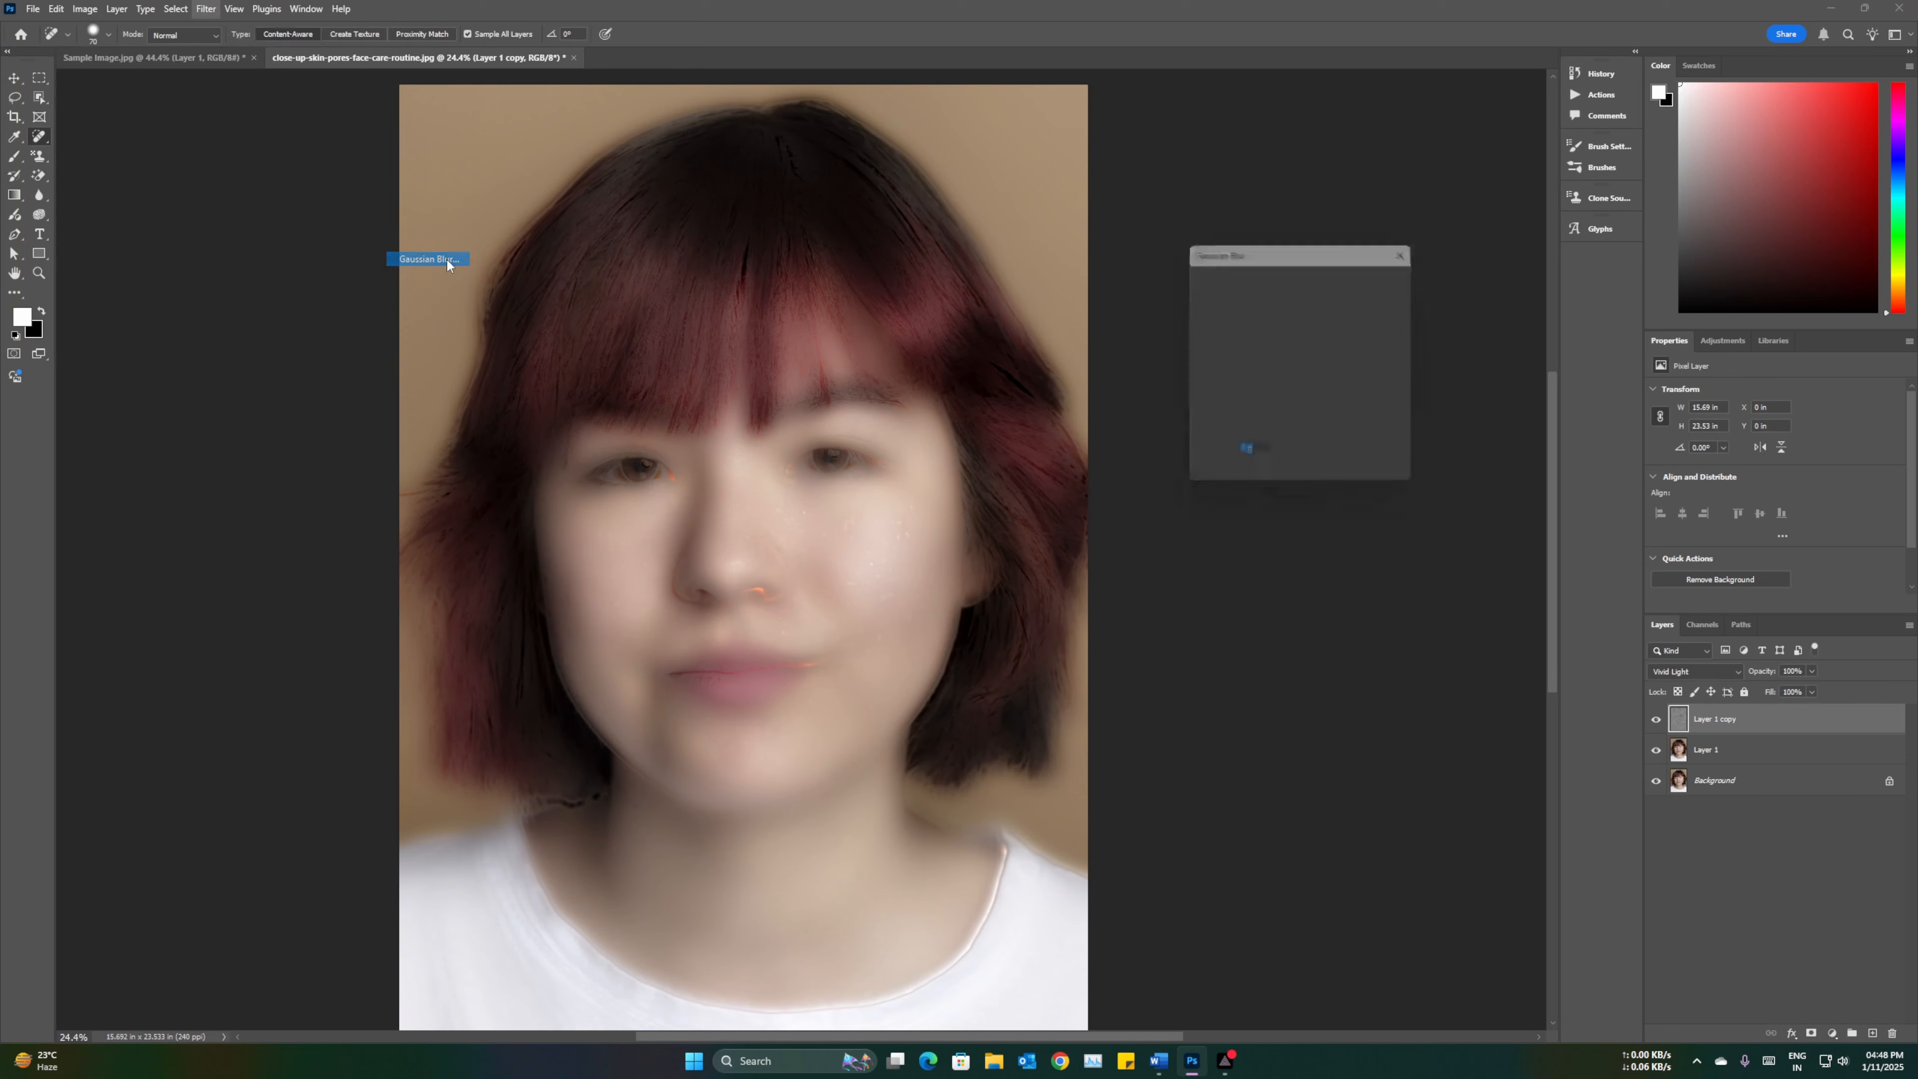
{"action": "left_click_drag", "start_coordinate": [1246, 484], "coordinate": [1198, 481]}
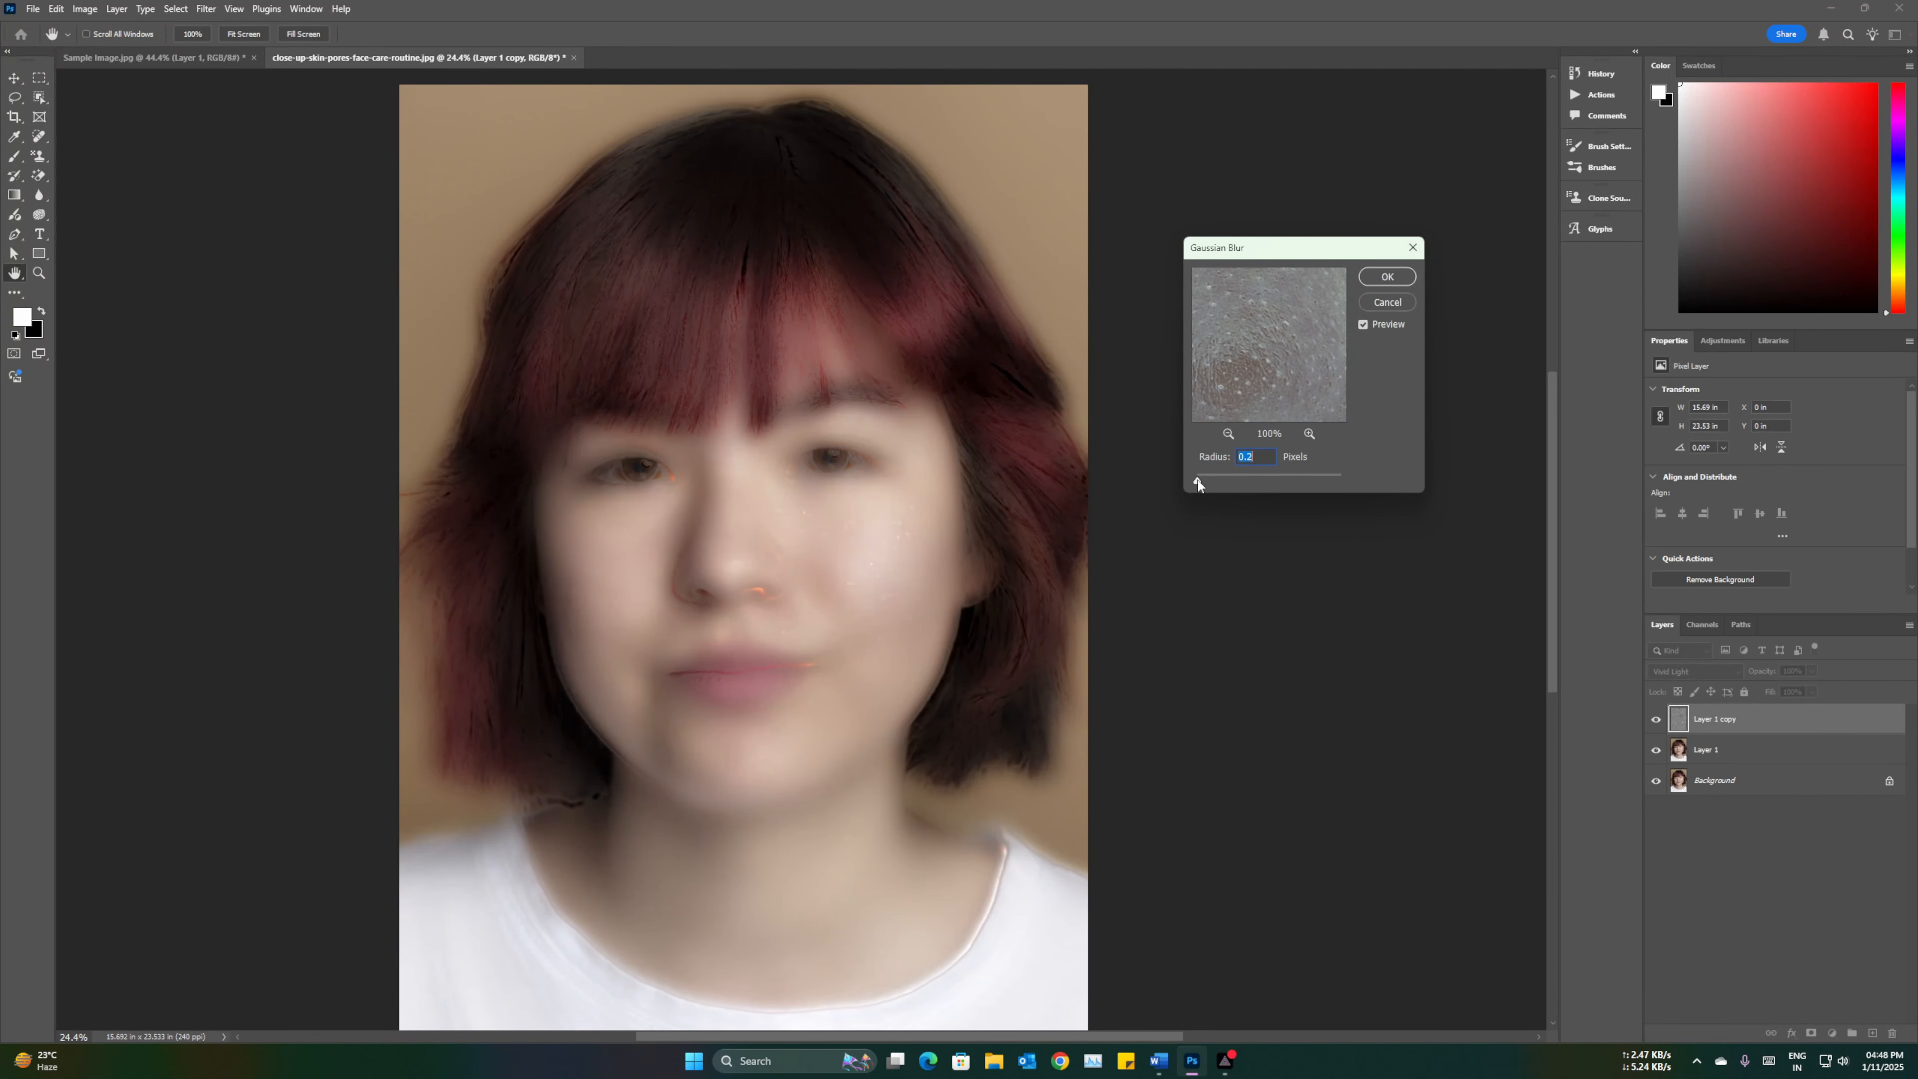
{"action": "left_click_drag", "start_coordinate": [1198, 484], "coordinate": [1205, 486]}
{"action": "left_click_drag", "start_coordinate": [1216, 485], "coordinate": [1226, 484]}
{"action": "left_click_drag", "start_coordinate": [1229, 479], "coordinate": [1229, 479]}
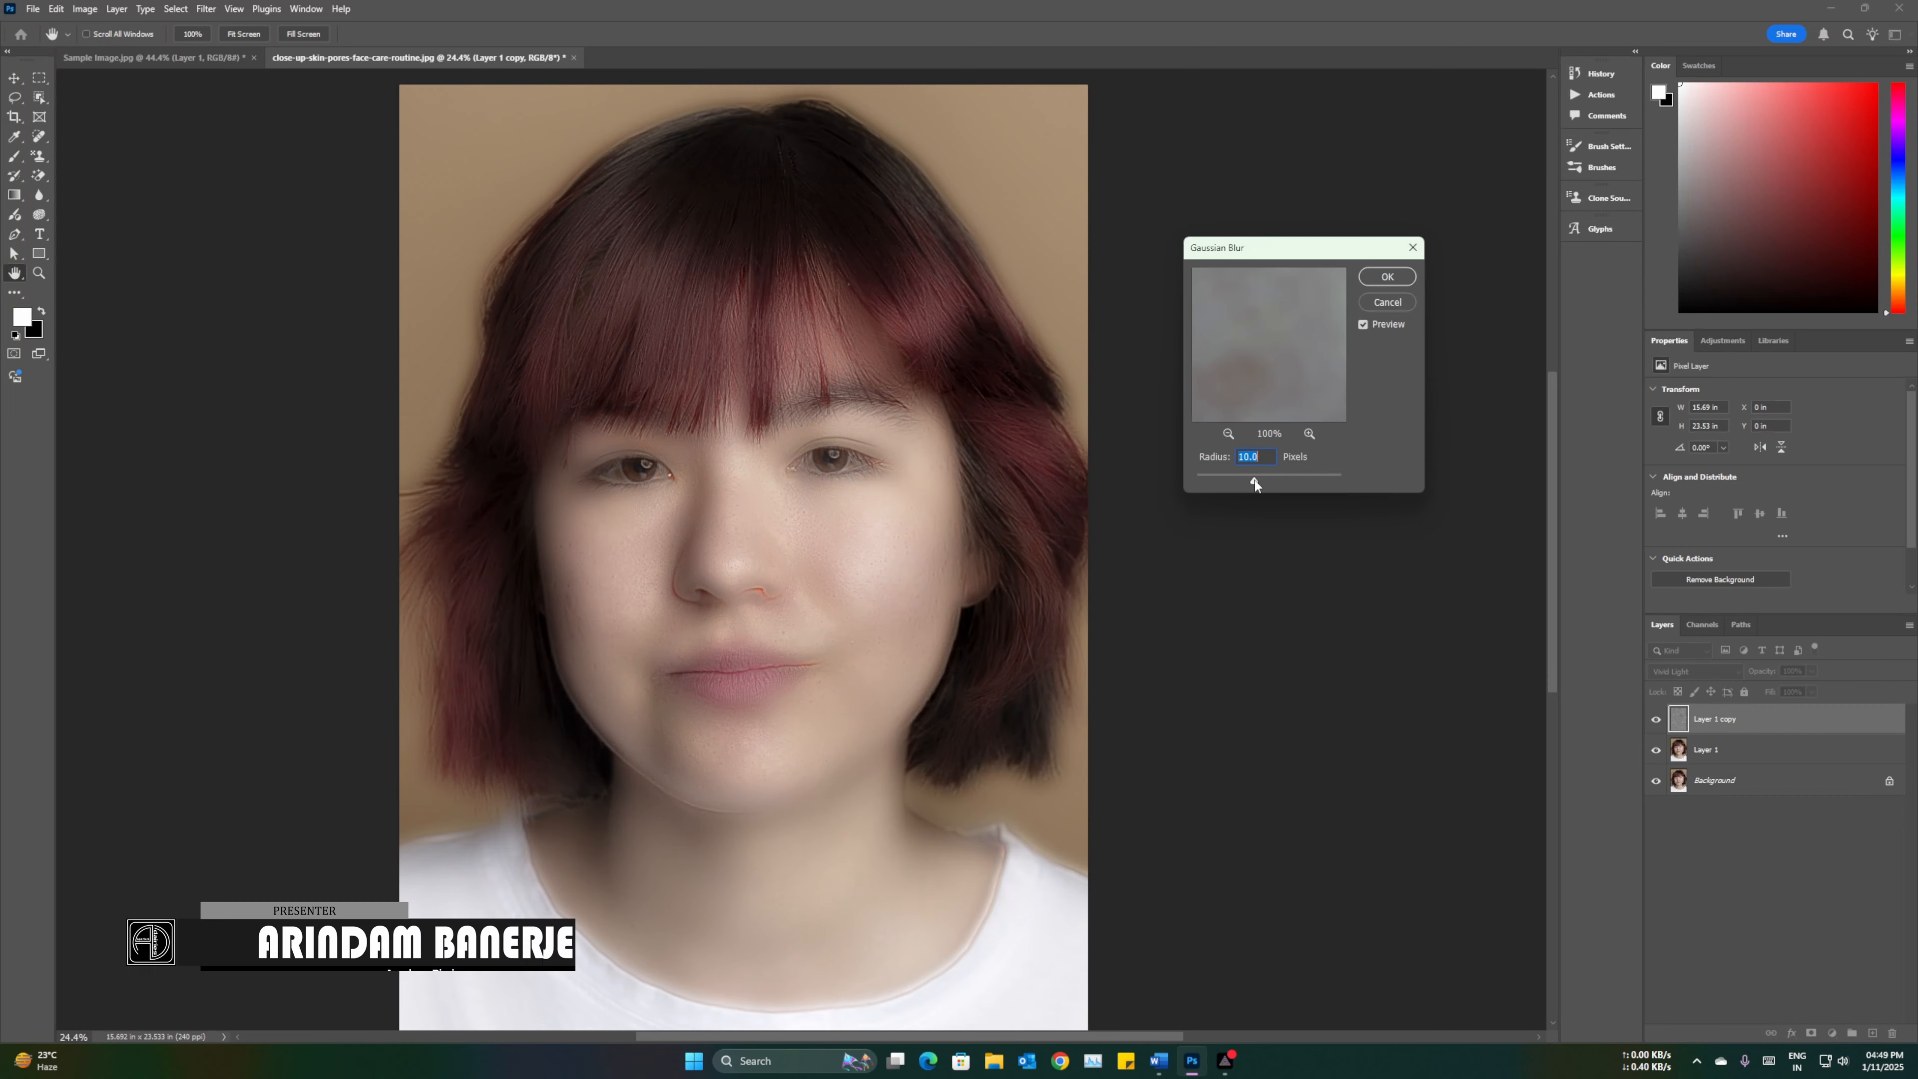
{"action": "left_click_drag", "start_coordinate": [1248, 480], "coordinate": [1260, 480]}
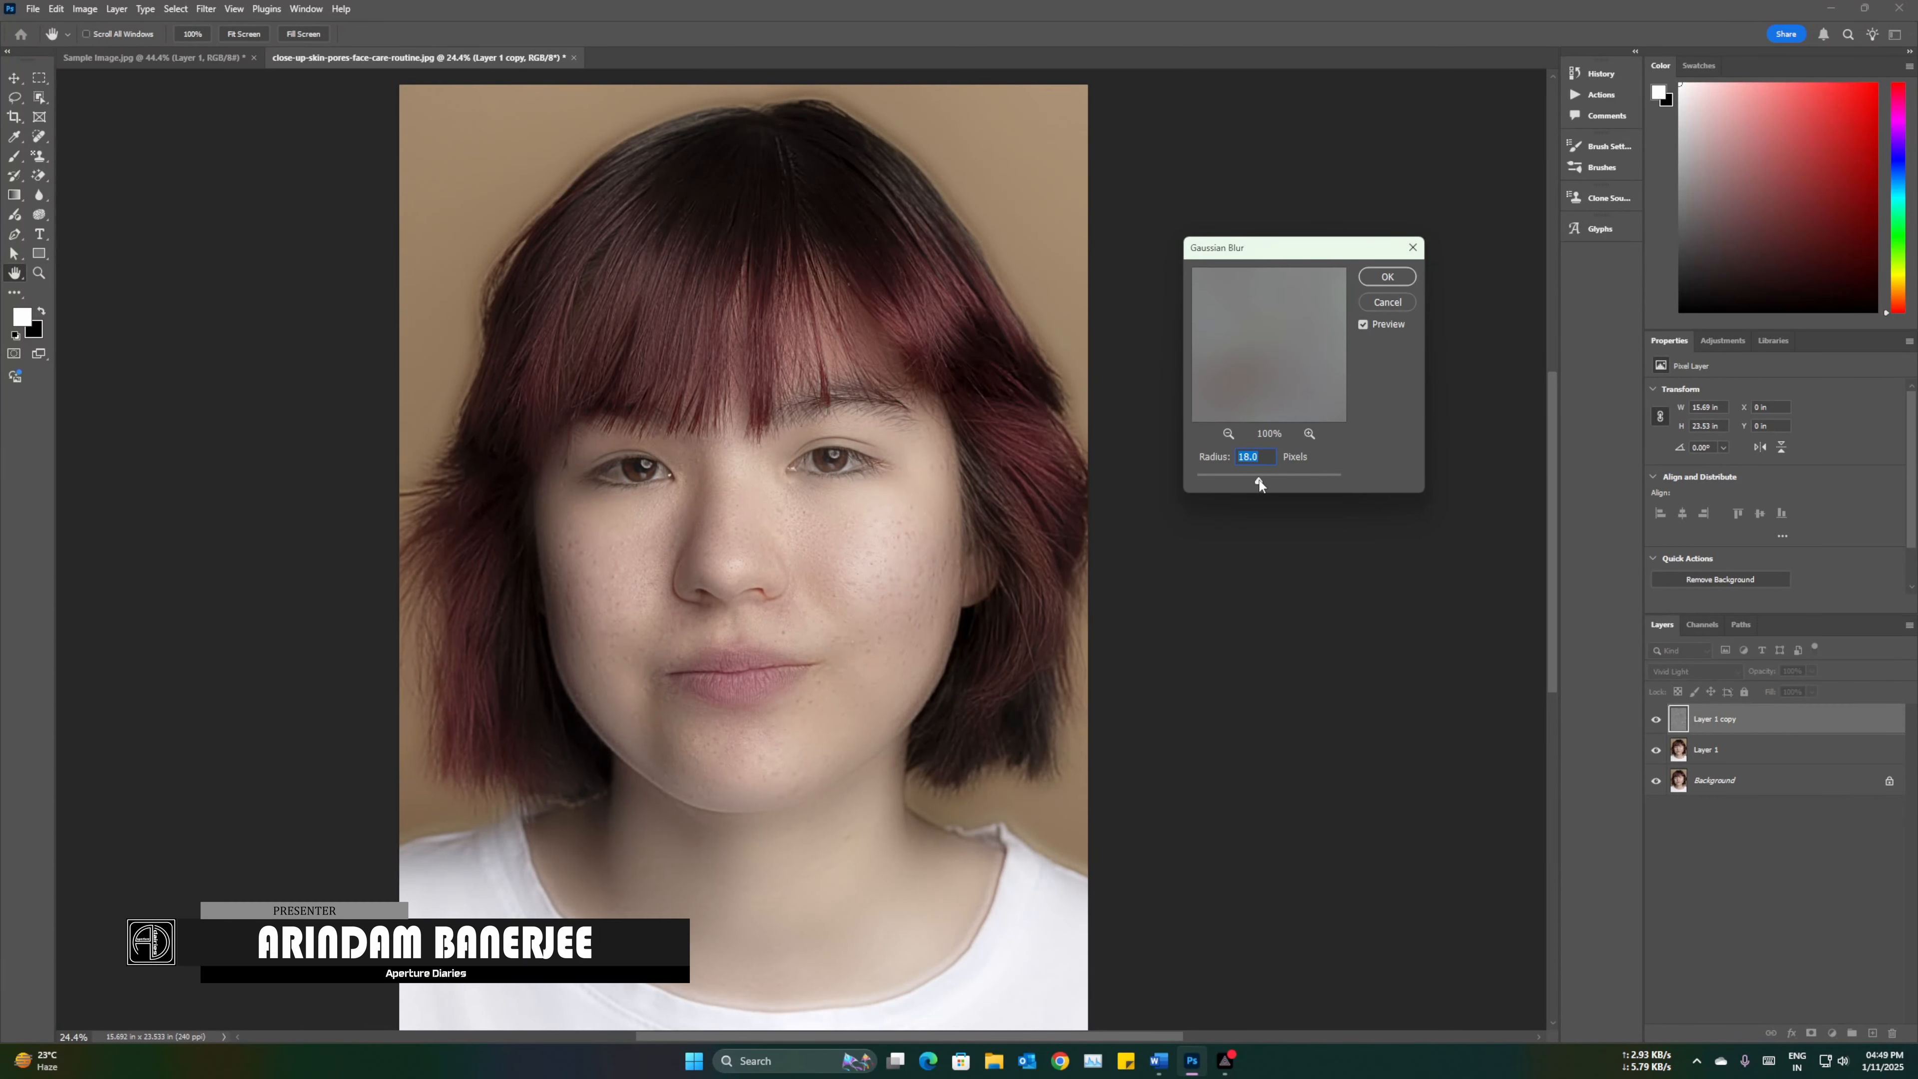
{"action": "left_click", "coordinate": [1259, 482]}
{"action": "left_click_drag", "start_coordinate": [1259, 482], "coordinate": [1253, 482]}
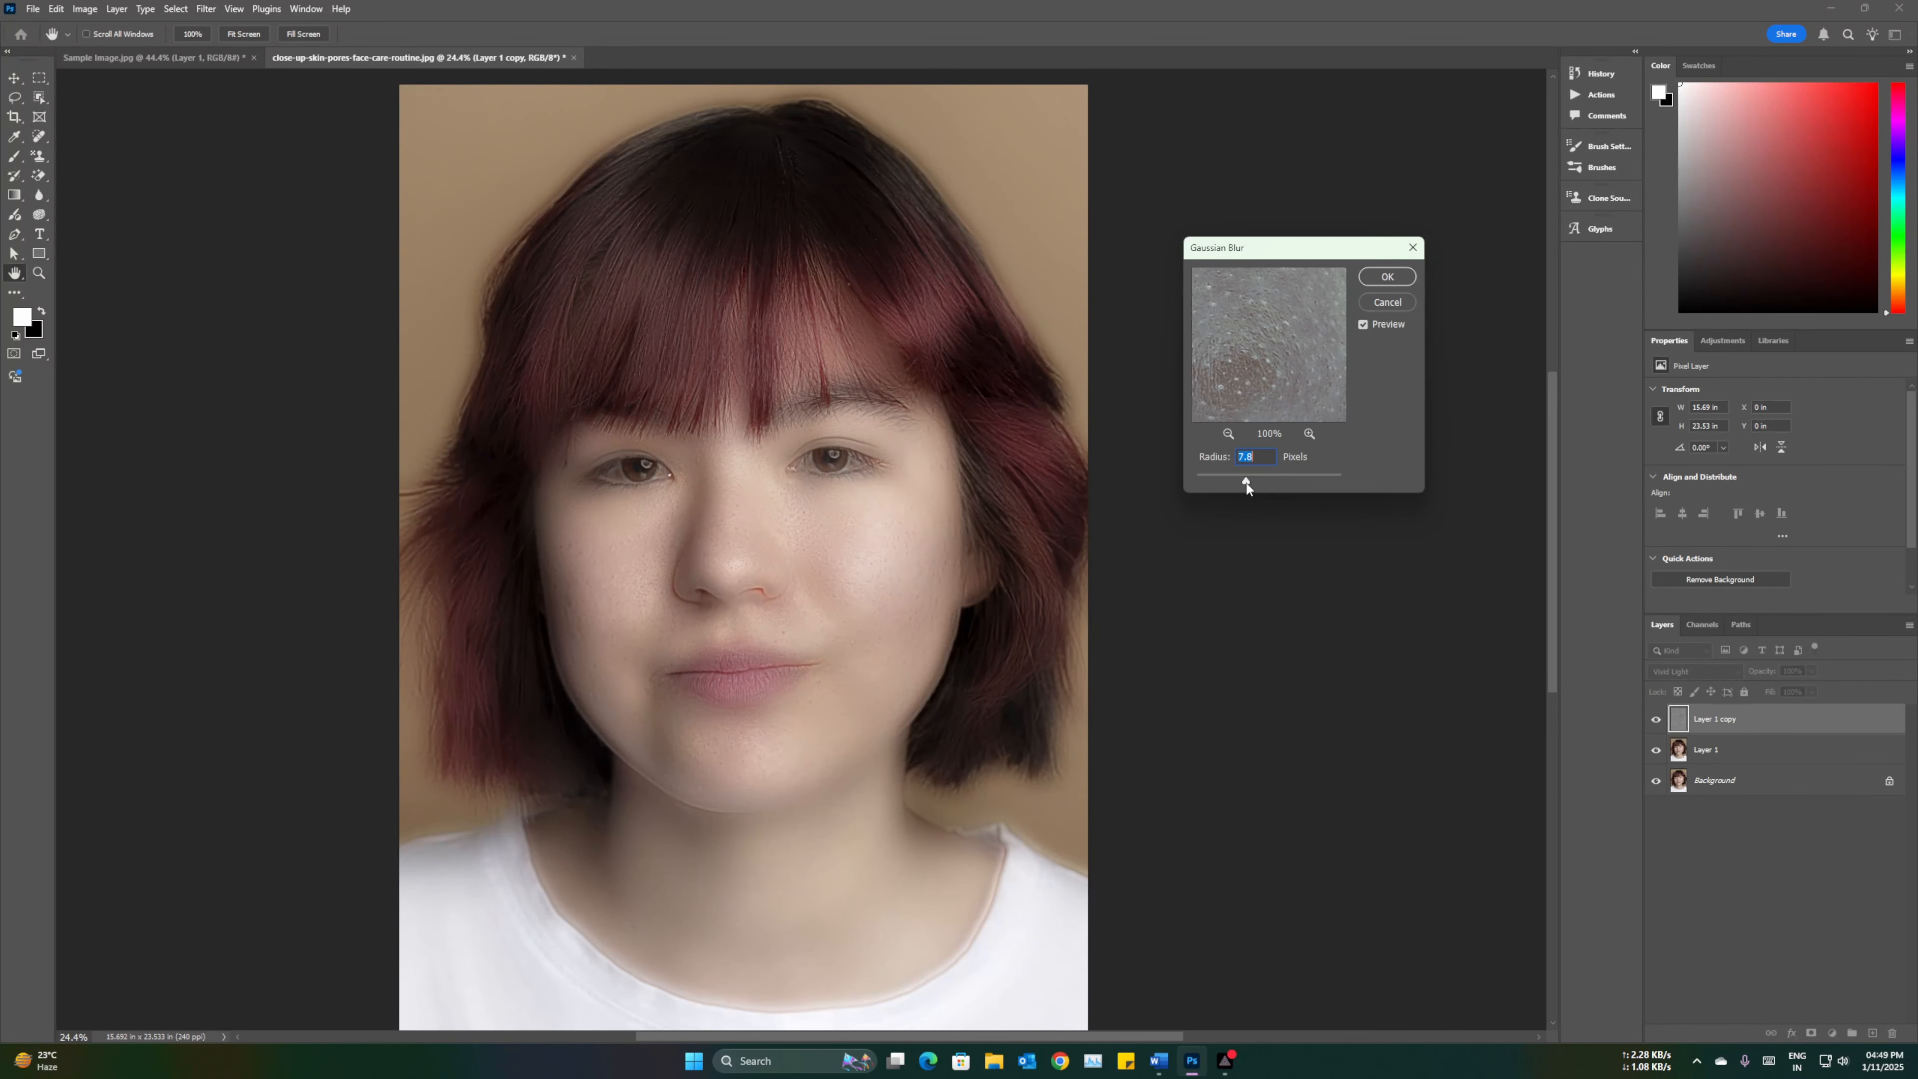
{"action": "left_click", "coordinate": [1263, 455]}
{"action": "type", "text": "8"}
{"action": "left_click", "coordinate": [1387, 277]}
{"action": "key", "text": "j"}
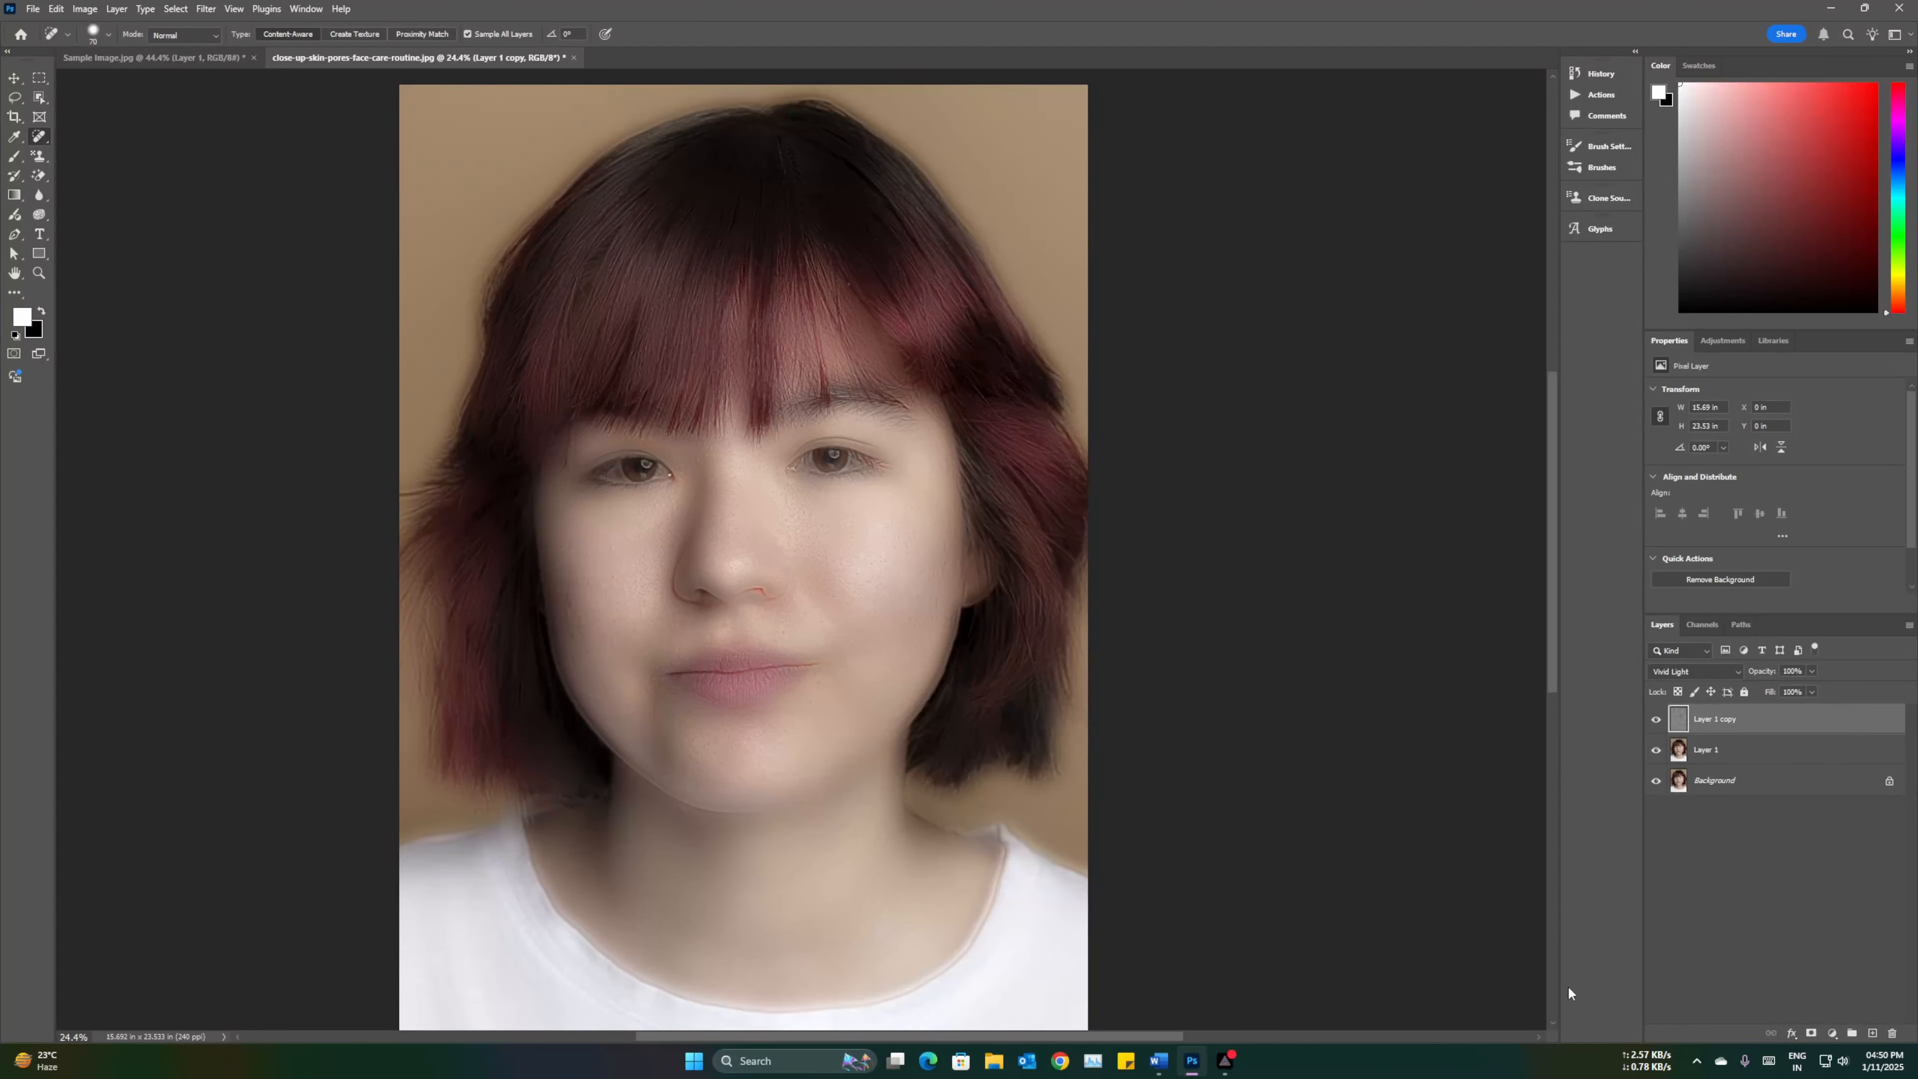
Step: Add a layer mask to the Vivid Light copy layer and toggle the layer's visibility to compare
{"action": "left_click", "coordinate": [1811, 1034], "text": "alt"}
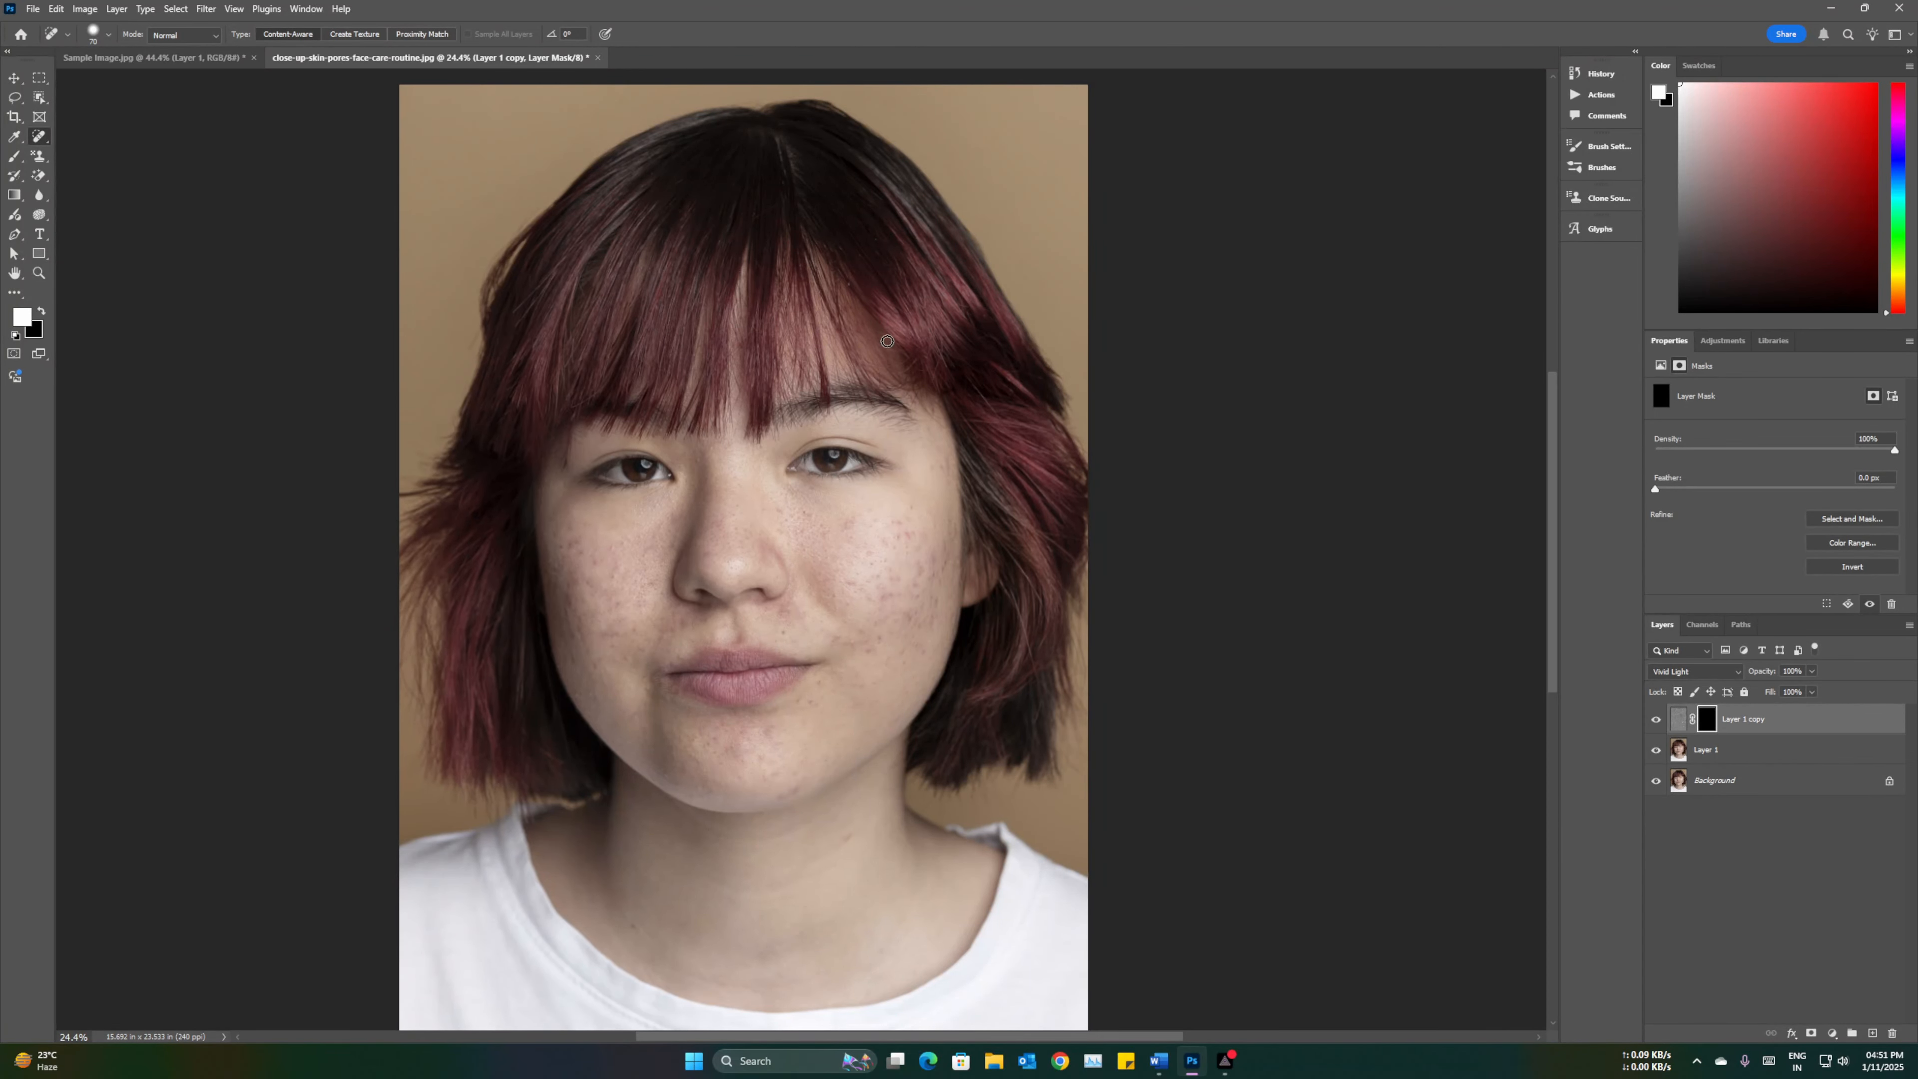
{"action": "left_click", "coordinate": [1655, 722]}
{"action": "left_click", "coordinate": [1656, 722]}
{"action": "left_click", "coordinate": [1656, 722]}
{"action": "left_click", "coordinate": [1656, 722]}
Step: Select the copy layer's mask and preview the full smoothing by inverting the mask and reverting it
{"action": "left_click", "coordinate": [1678, 725]}
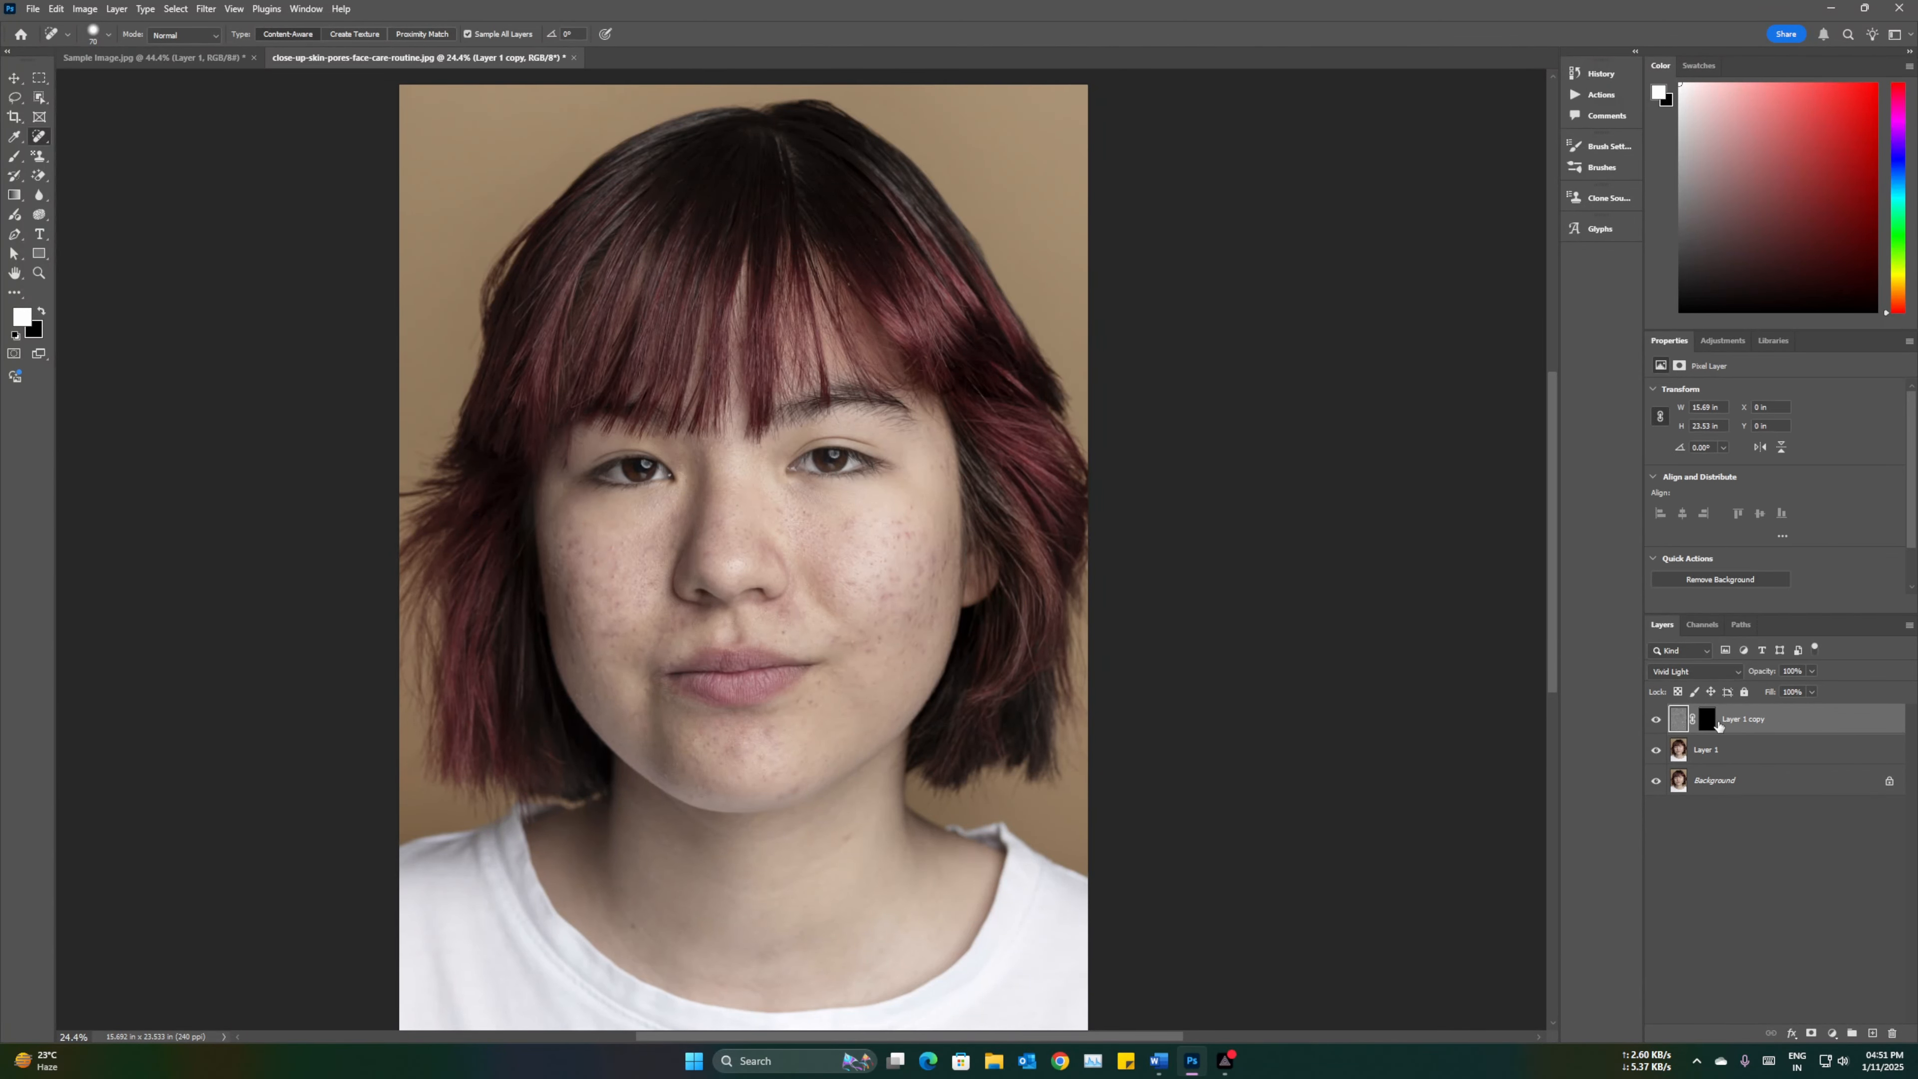
{"action": "left_click", "coordinate": [1711, 724]}
{"action": "left_click_drag", "start_coordinate": [1709, 723], "coordinate": [1710, 726]}
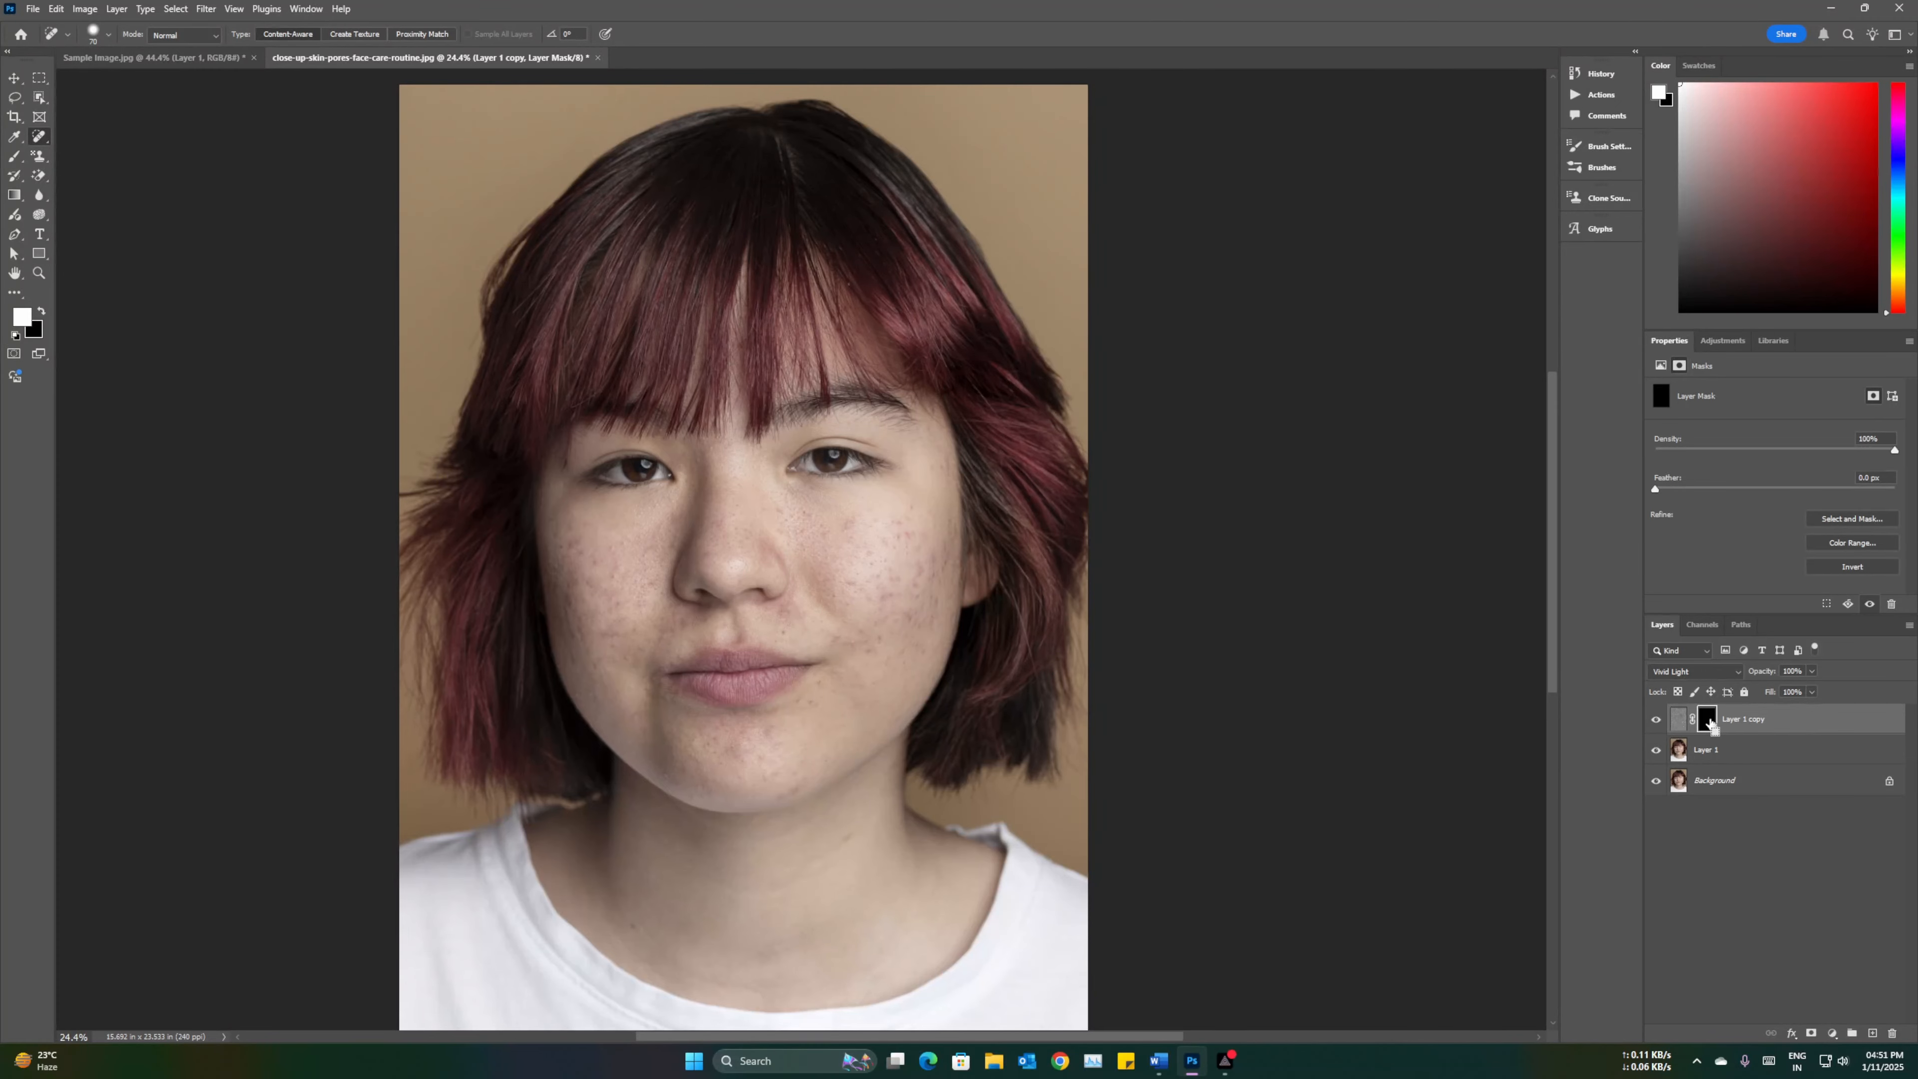
{"action": "key", "text": "ctrl+i"}
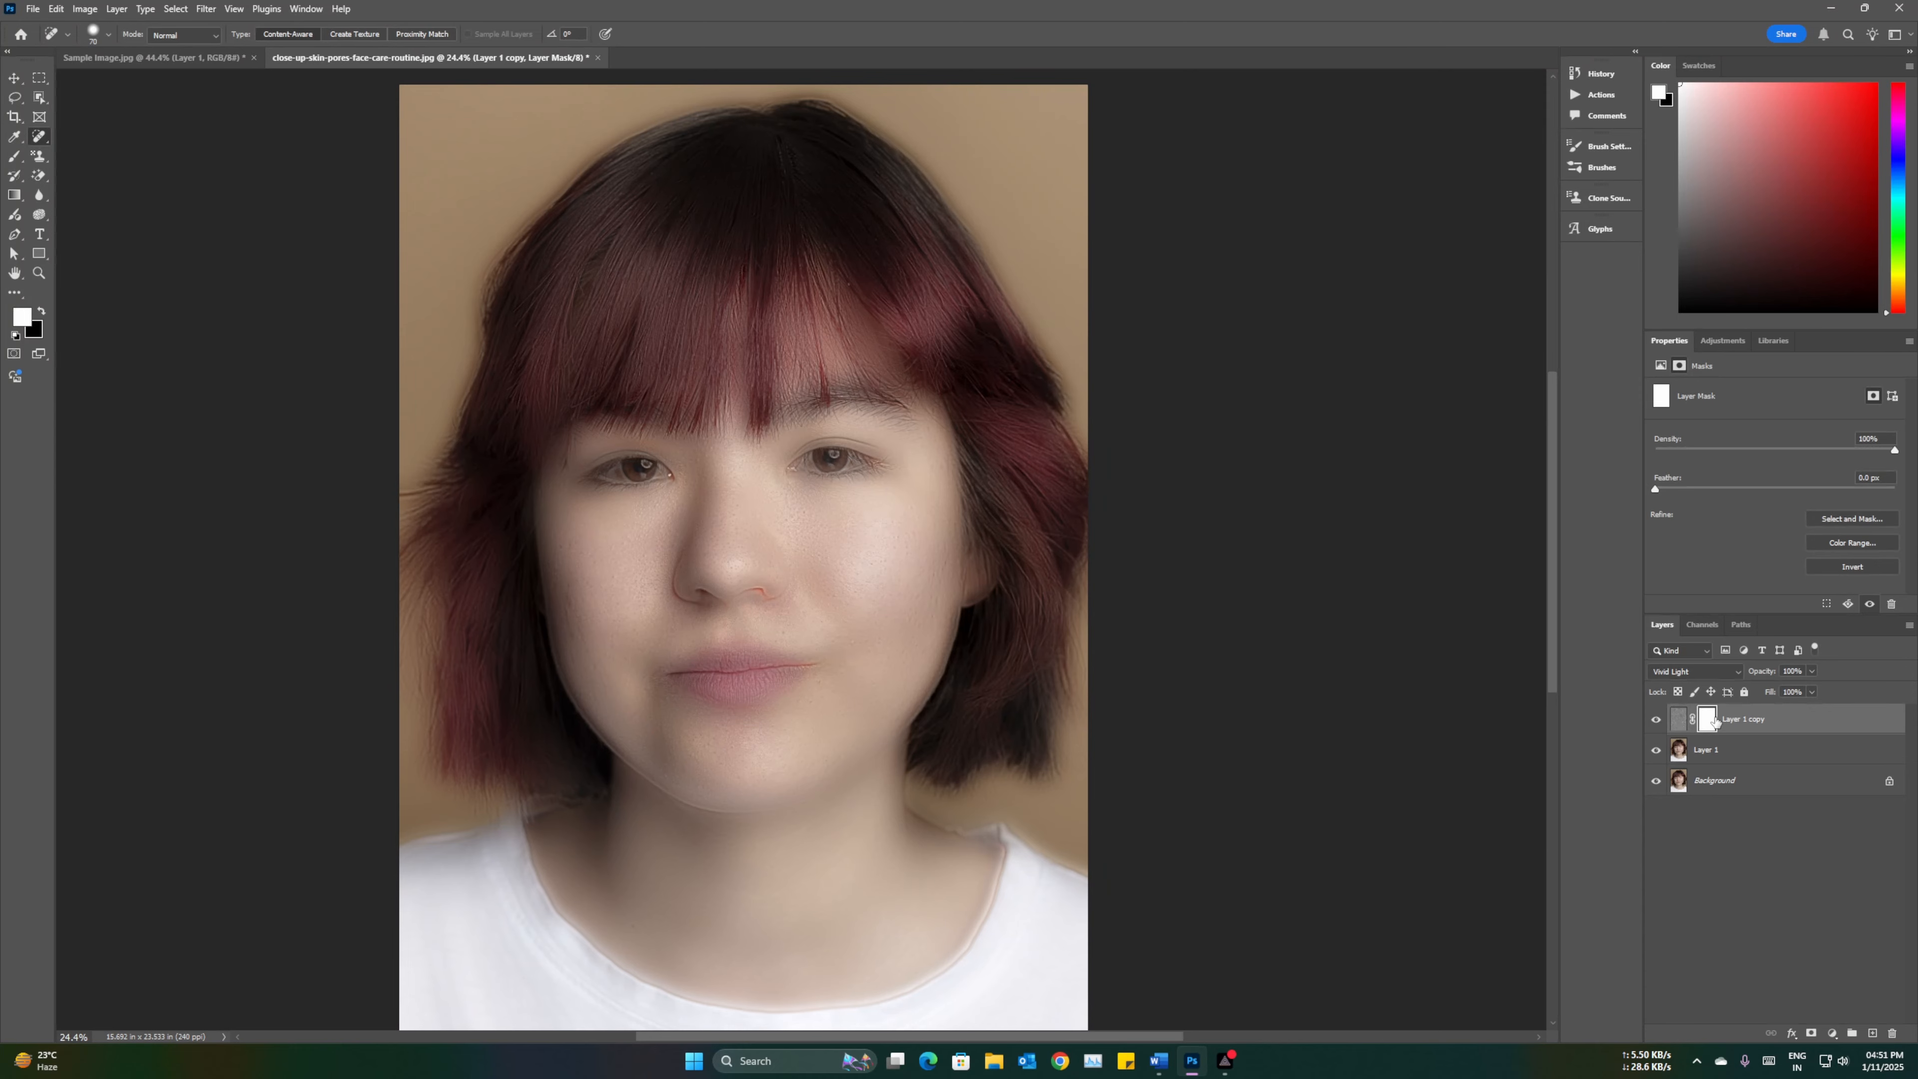
{"action": "left_click_drag", "start_coordinate": [1715, 722], "coordinate": [1715, 722]}
{"action": "key", "text": "ctrl+i"}
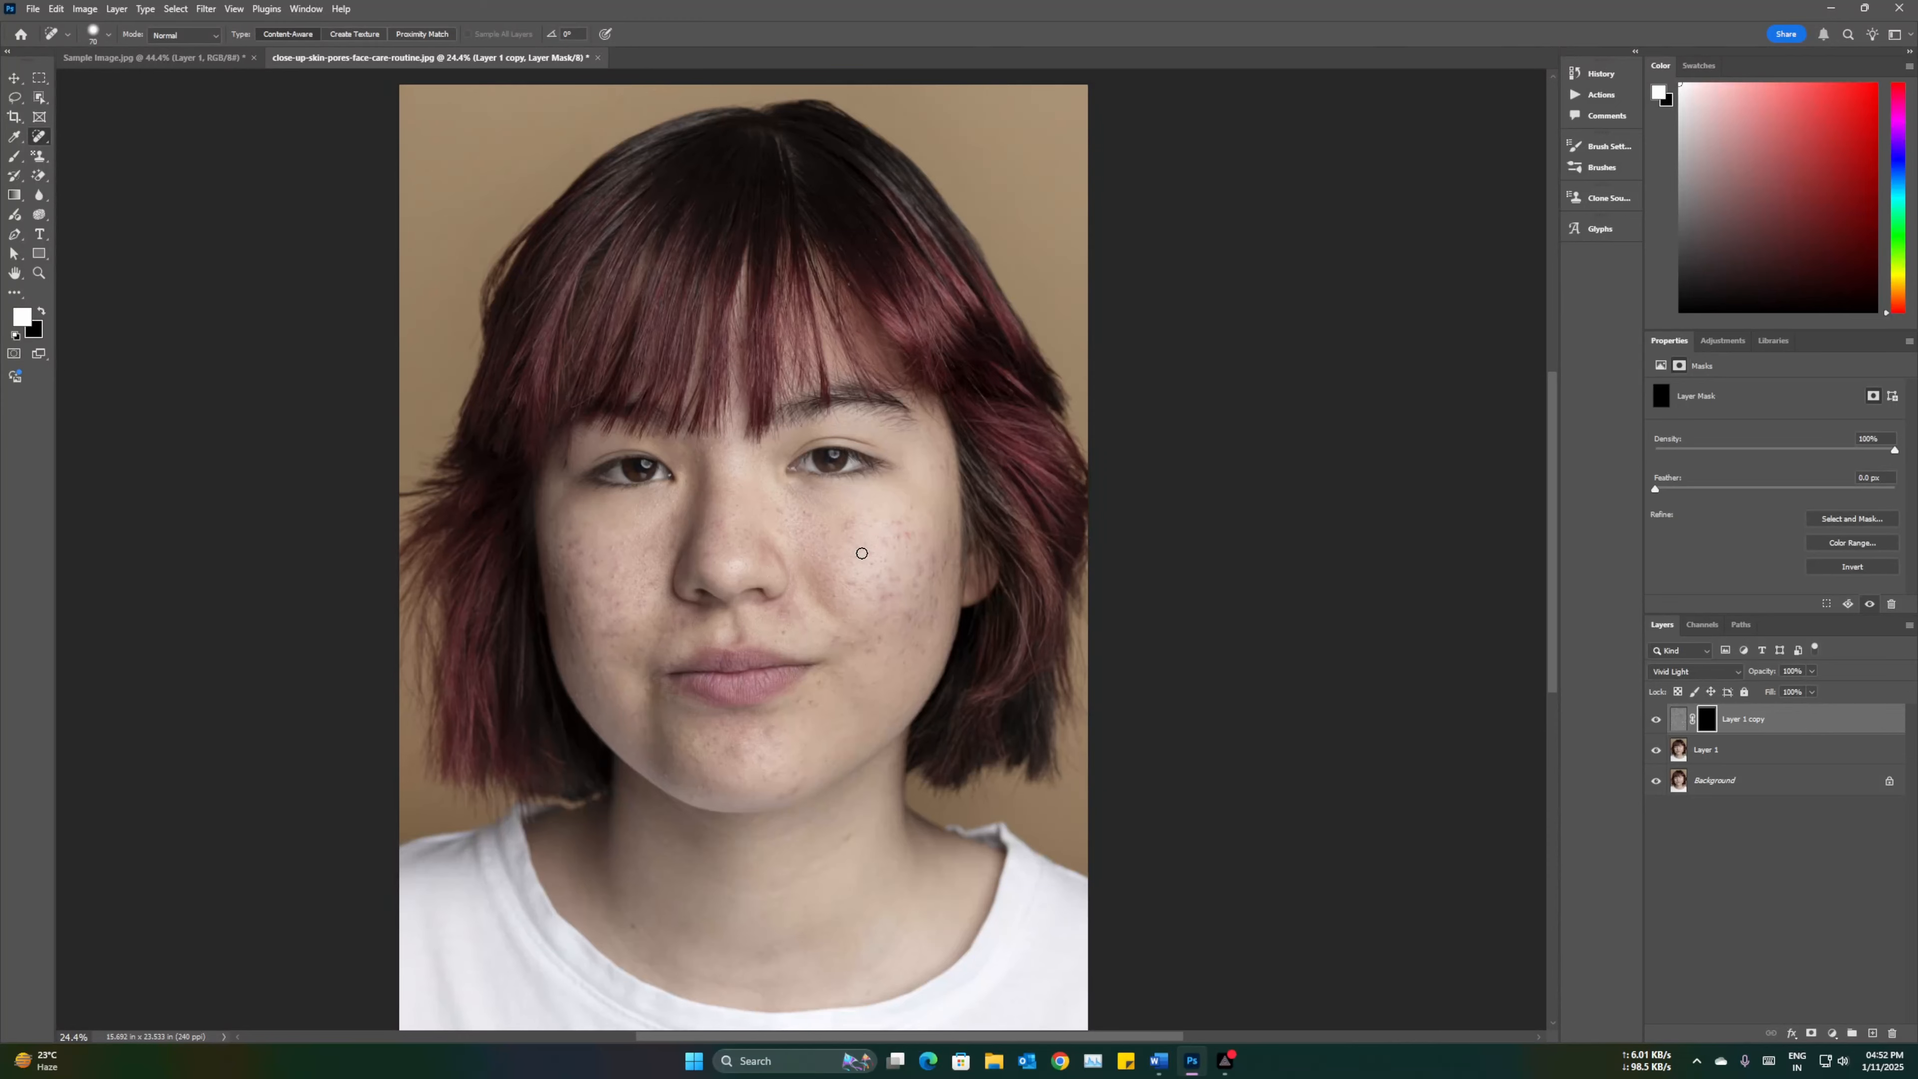
Step: Pick the Brush tool with a white foreground colour and paint smoothing onto the mask over the right cheek
{"action": "left_click", "coordinate": [16, 157]}
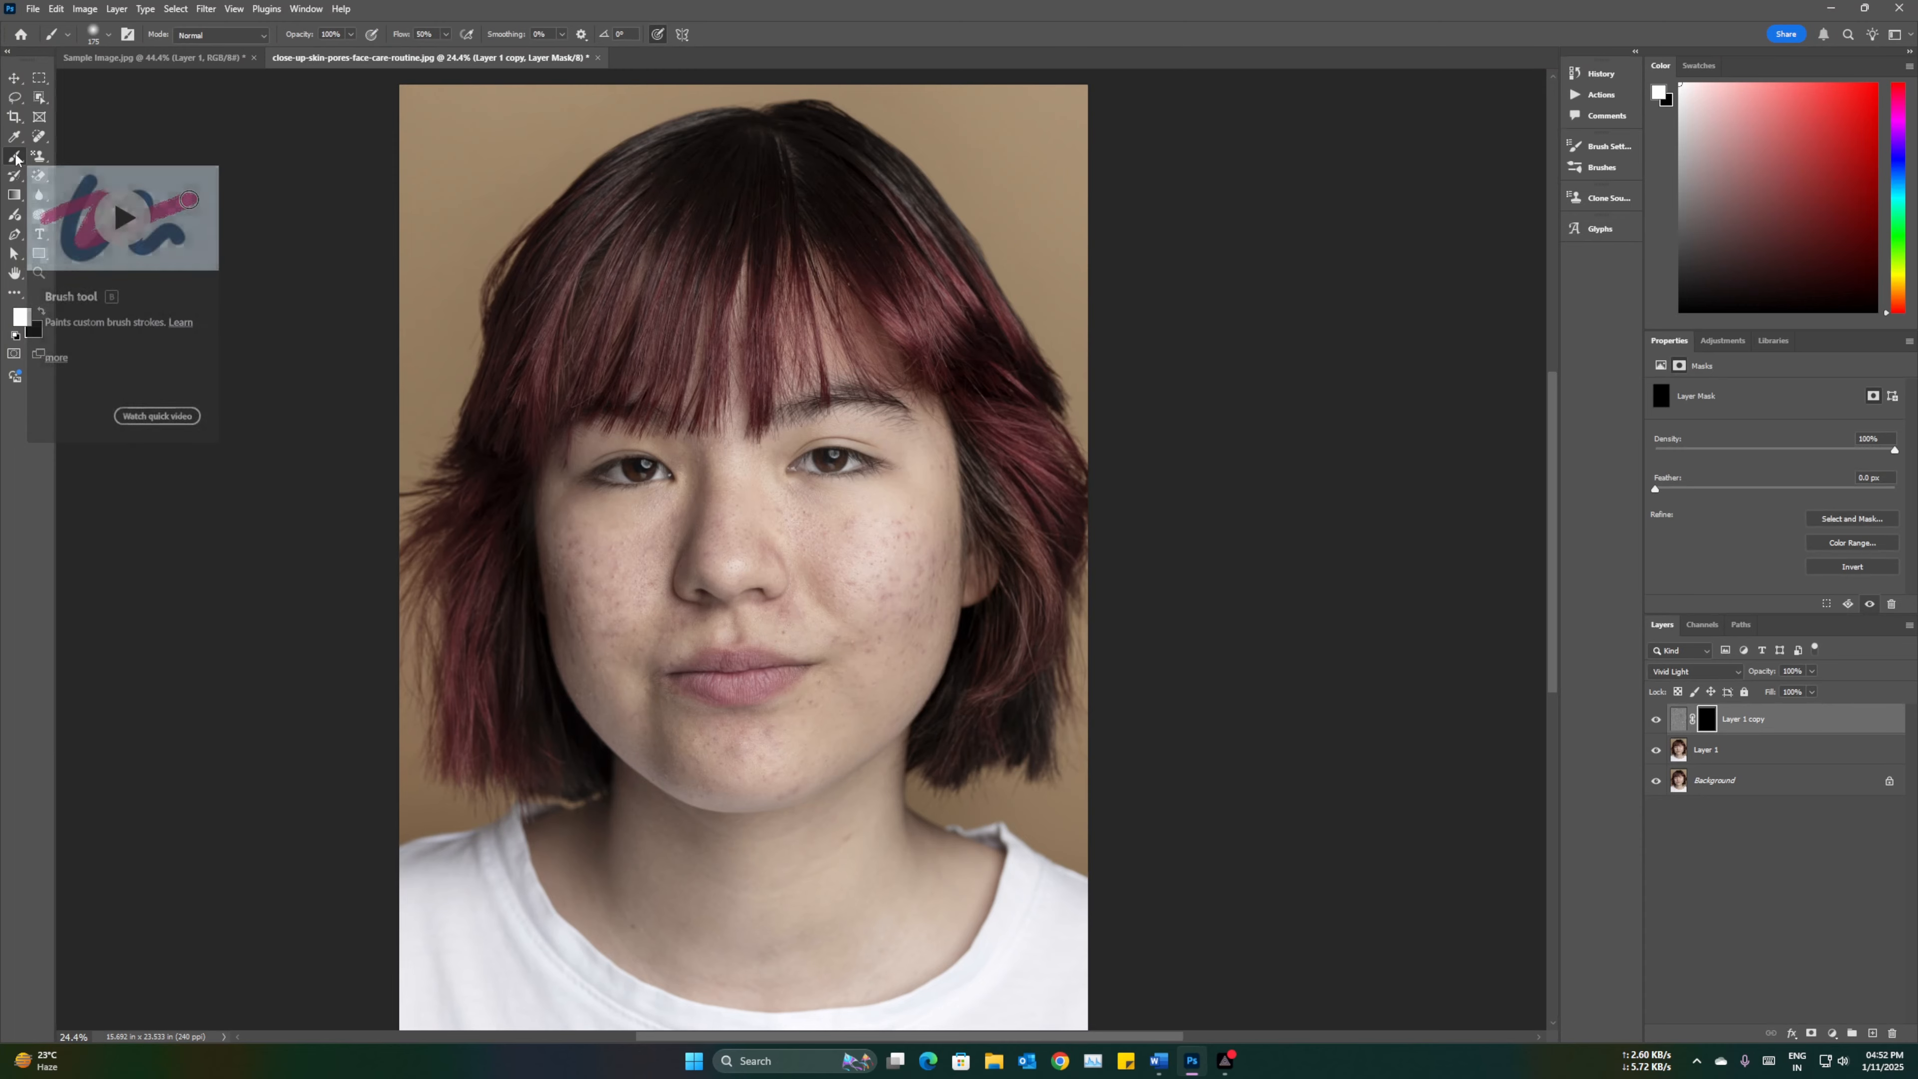
{"action": "left_click", "coordinate": [22, 317]}
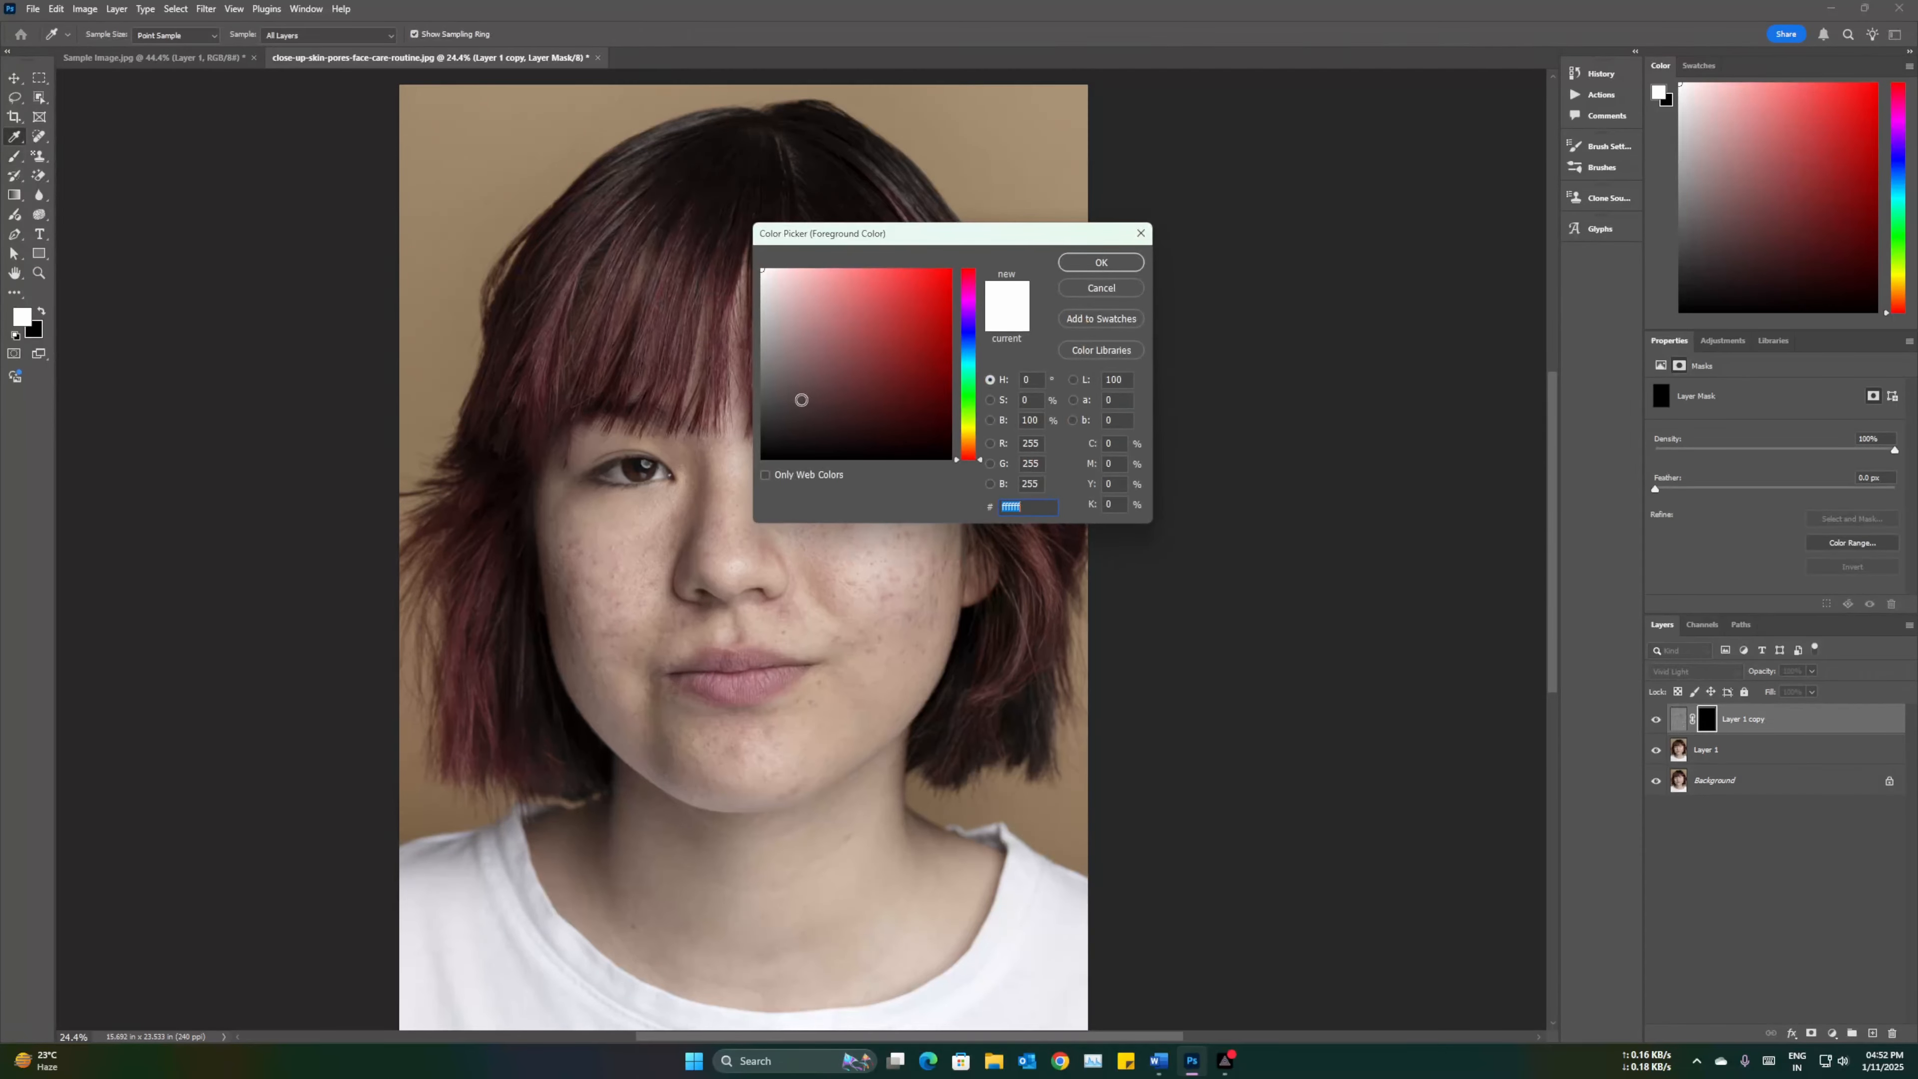
{"action": "left_click", "coordinate": [1101, 263]}
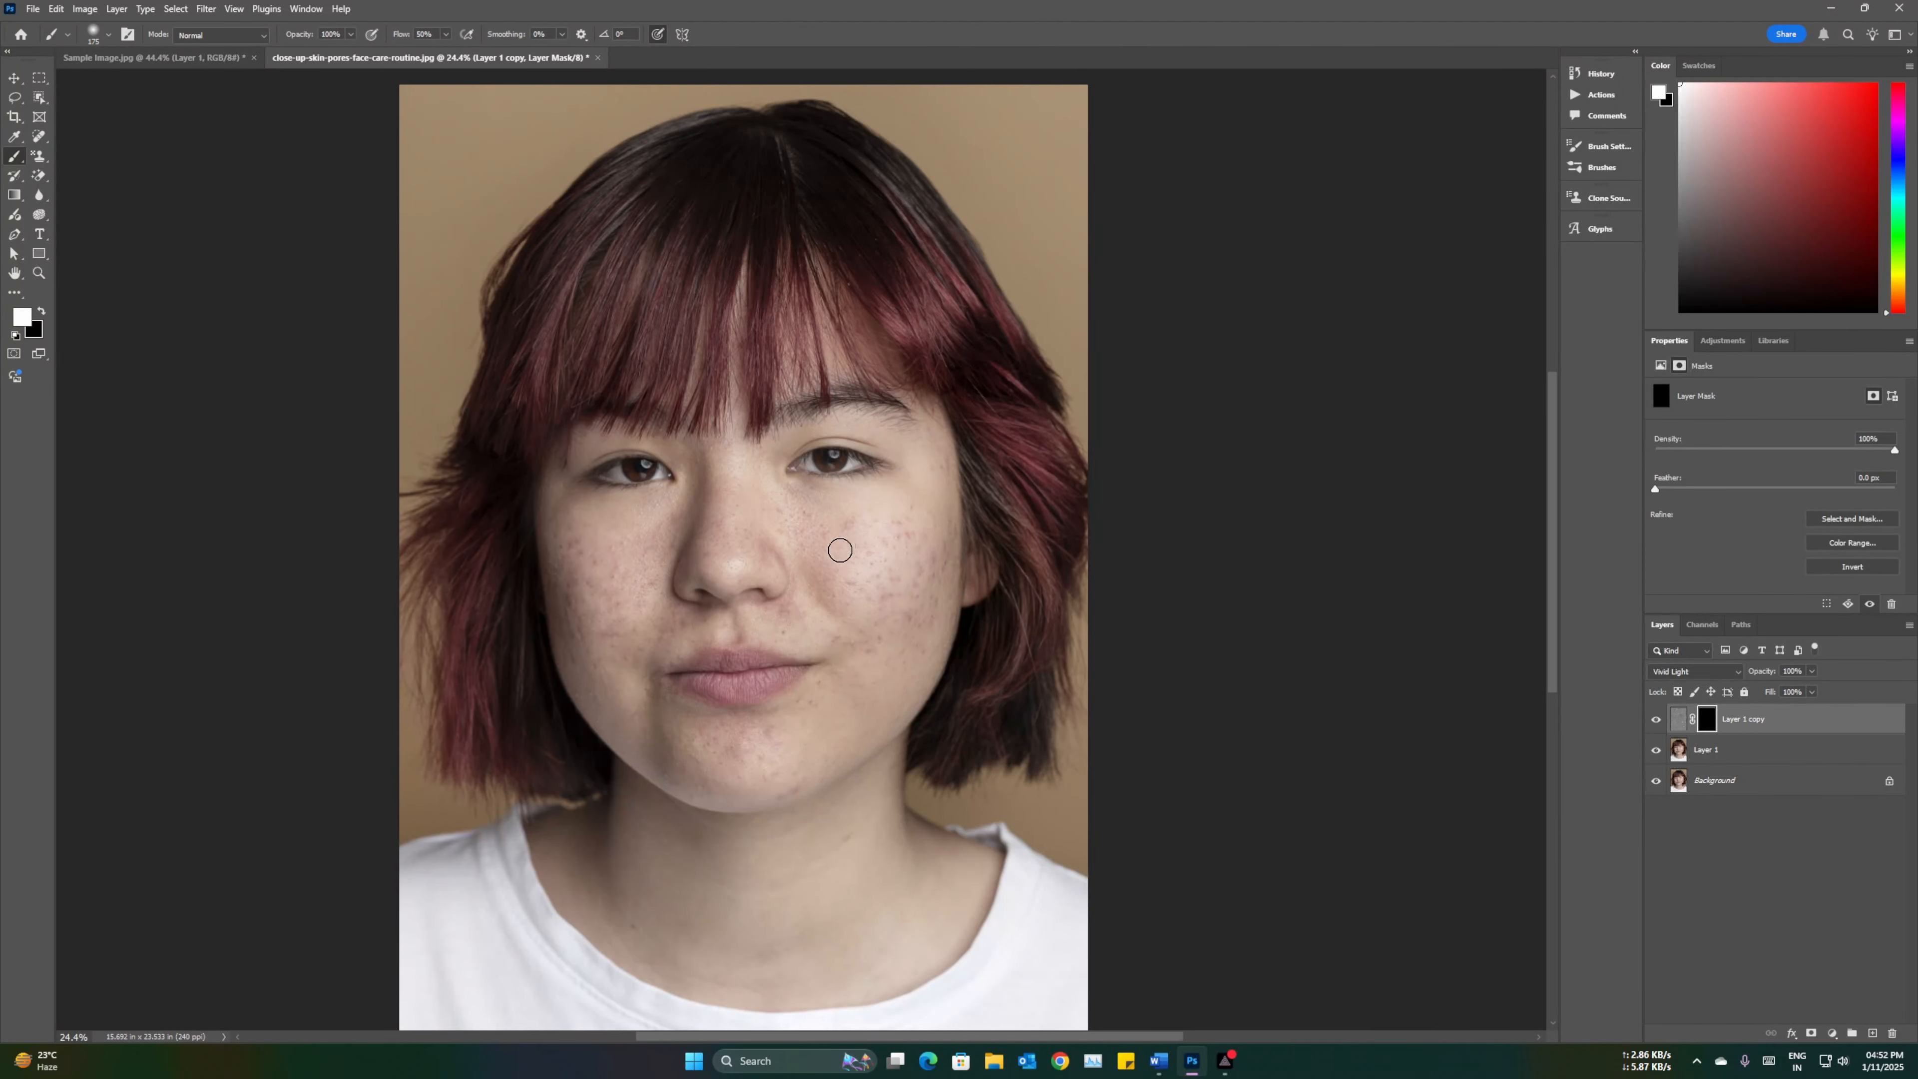
{"action": "mouse_move", "coordinate": [847, 561]}
{"action": "left_mouse_down"}
{"action": "mouse_move", "coordinate": [879, 608]}
{"action": "mouse_move", "coordinate": [905, 532]}
{"action": "mouse_move", "coordinate": [924, 567]}
{"action": "mouse_move", "coordinate": [938, 530]}
{"action": "mouse_move", "coordinate": [936, 590]}
{"action": "mouse_move", "coordinate": [879, 684]}
{"action": "mouse_move", "coordinate": [862, 664]}
{"action": "mouse_move", "coordinate": [928, 641]}
{"action": "mouse_move", "coordinate": [888, 668]}
{"action": "mouse_move", "coordinate": [792, 497]}
{"action": "mouse_move", "coordinate": [822, 525]}
{"action": "mouse_move", "coordinate": [777, 517]}
{"action": "mouse_move", "coordinate": [802, 562]}
{"action": "mouse_move", "coordinate": [854, 577]}
{"action": "mouse_move", "coordinate": [919, 497]}
{"action": "mouse_move", "coordinate": [913, 536]}
{"action": "mouse_move", "coordinate": [940, 474]}
{"action": "mouse_move", "coordinate": [843, 732]}
{"action": "mouse_move", "coordinate": [849, 685]}
{"action": "mouse_move", "coordinate": [783, 755]}
{"action": "left_mouse_up"}
Step: Set the brush flow to 34% and paint smoothing over the chin and across both cheeks on the mask
{"action": "left_click", "coordinate": [447, 34]}
{"action": "left_click_drag", "start_coordinate": [445, 50], "coordinate": [434, 51]}
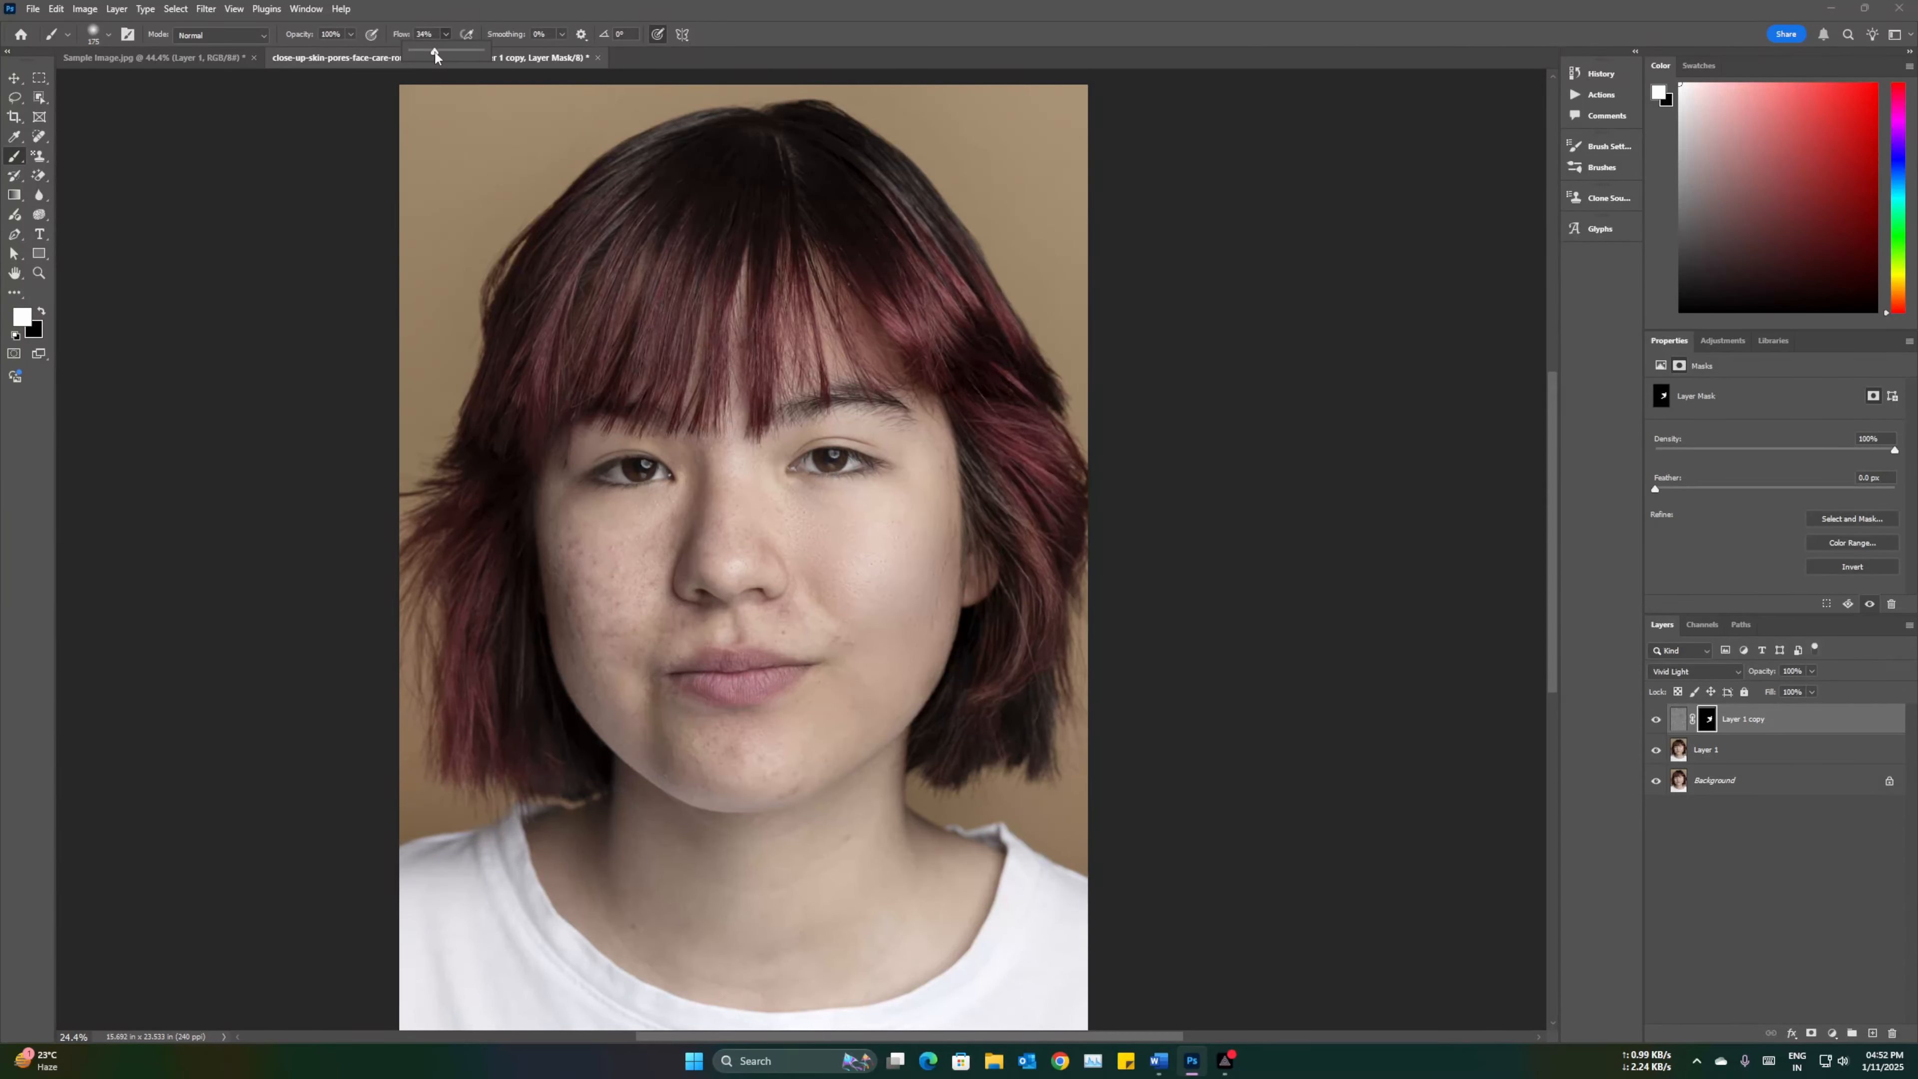
{"action": "mouse_move", "coordinate": [737, 729]}
{"action": "left_mouse_down"}
{"action": "mouse_move", "coordinate": [693, 732]}
{"action": "mouse_move", "coordinate": [792, 785]}
{"action": "left_mouse_up"}
{"action": "mouse_move", "coordinate": [609, 544]}
{"action": "left_mouse_down"}
{"action": "mouse_move", "coordinate": [618, 591]}
{"action": "mouse_move", "coordinate": [569, 548]}
{"action": "mouse_move", "coordinate": [575, 626]}
{"action": "mouse_move", "coordinate": [644, 537]}
{"action": "mouse_move", "coordinate": [684, 520]}
{"action": "mouse_move", "coordinate": [561, 508]}
{"action": "mouse_move", "coordinate": [565, 573]}
{"action": "mouse_move", "coordinate": [613, 604]}
{"action": "mouse_move", "coordinate": [621, 656]}
{"action": "mouse_move", "coordinate": [630, 604]}
{"action": "mouse_move", "coordinate": [634, 649]}
{"action": "mouse_move", "coordinate": [678, 605]}
{"action": "mouse_move", "coordinate": [681, 623]}
{"action": "mouse_move", "coordinate": [760, 639]}
{"action": "mouse_move", "coordinate": [785, 615]}
{"action": "mouse_move", "coordinate": [778, 635]}
{"action": "mouse_move", "coordinate": [848, 644]}
{"action": "mouse_move", "coordinate": [864, 735]}
{"action": "mouse_move", "coordinate": [924, 664]}
{"action": "mouse_move", "coordinate": [808, 752]}
{"action": "mouse_move", "coordinate": [779, 725]}
{"action": "mouse_move", "coordinate": [694, 737]}
{"action": "mouse_move", "coordinate": [712, 737]}
{"action": "mouse_move", "coordinate": [623, 710]}
{"action": "mouse_move", "coordinate": [575, 638]}
{"action": "mouse_move", "coordinate": [582, 671]}
{"action": "mouse_move", "coordinate": [562, 566]}
{"action": "mouse_move", "coordinate": [674, 525]}
{"action": "mouse_move", "coordinate": [621, 616]}
{"action": "mouse_move", "coordinate": [719, 548]}
{"action": "mouse_move", "coordinate": [725, 476]}
{"action": "mouse_move", "coordinate": [716, 576]}
{"action": "mouse_move", "coordinate": [725, 471]}
{"action": "mouse_move", "coordinate": [725, 577]}
{"action": "mouse_move", "coordinate": [732, 452]}
{"action": "mouse_move", "coordinate": [727, 585]}
{"action": "mouse_move", "coordinate": [723, 475]}
{"action": "mouse_move", "coordinate": [745, 561]}
{"action": "mouse_move", "coordinate": [767, 499]}
{"action": "mouse_move", "coordinate": [820, 538]}
{"action": "mouse_move", "coordinate": [803, 497]}
{"action": "mouse_move", "coordinate": [895, 491]}
{"action": "mouse_move", "coordinate": [785, 504]}
{"action": "mouse_move", "coordinate": [863, 491]}
{"action": "mouse_move", "coordinate": [785, 525]}
{"action": "mouse_move", "coordinate": [831, 605]}
{"action": "mouse_move", "coordinate": [688, 630]}
{"action": "mouse_move", "coordinate": [691, 724]}
{"action": "mouse_move", "coordinate": [778, 721]}
{"action": "mouse_move", "coordinate": [634, 724]}
{"action": "mouse_move", "coordinate": [623, 684]}
{"action": "mouse_move", "coordinate": [772, 640]}
{"action": "mouse_move", "coordinate": [792, 604]}
{"action": "mouse_move", "coordinate": [900, 647]}
{"action": "left_mouse_up"}
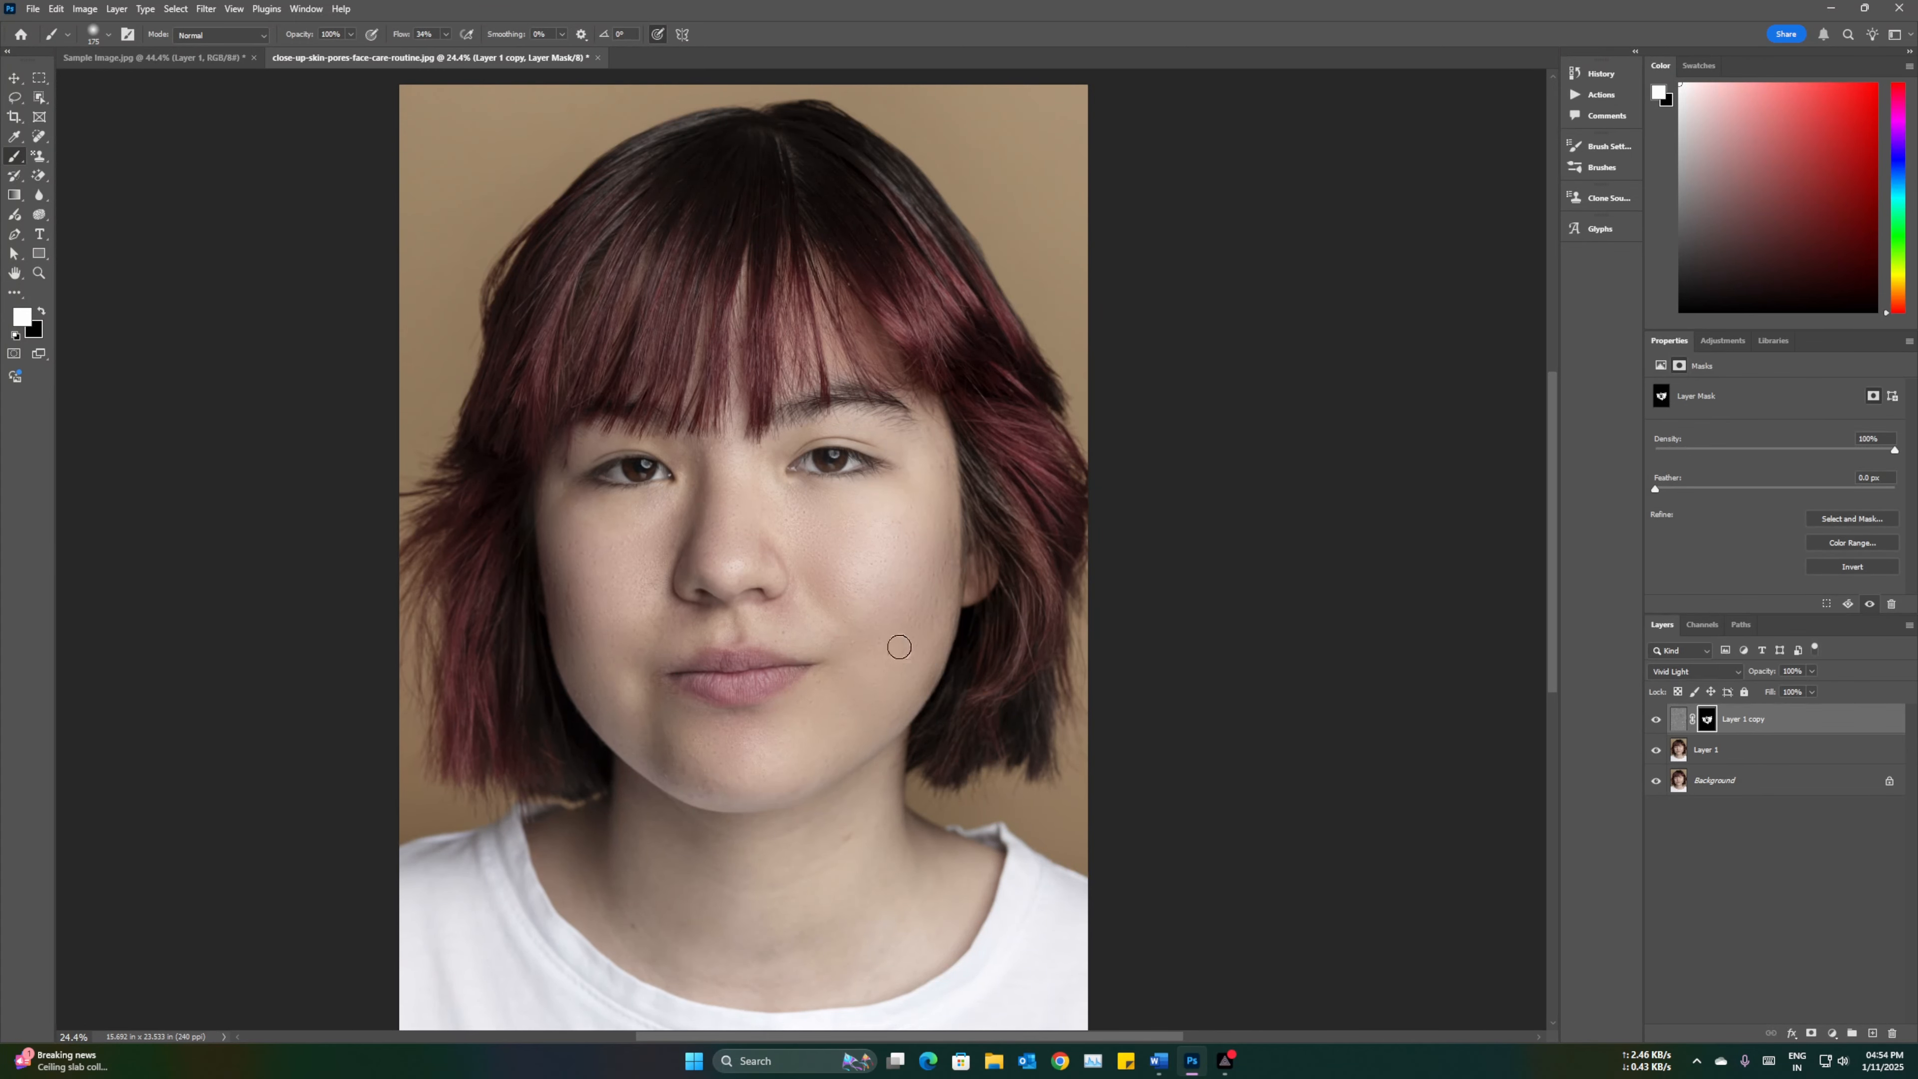
Step: Set the copy layer's opacity to 86% and toggle its visibility to compare before and after
{"action": "left_click", "coordinate": [1657, 720]}
{"action": "left_click", "coordinate": [1654, 722]}
{"action": "left_click", "coordinate": [1812, 672]}
{"action": "left_click", "coordinate": [1656, 720]}
{"action": "left_click", "coordinate": [1656, 721]}
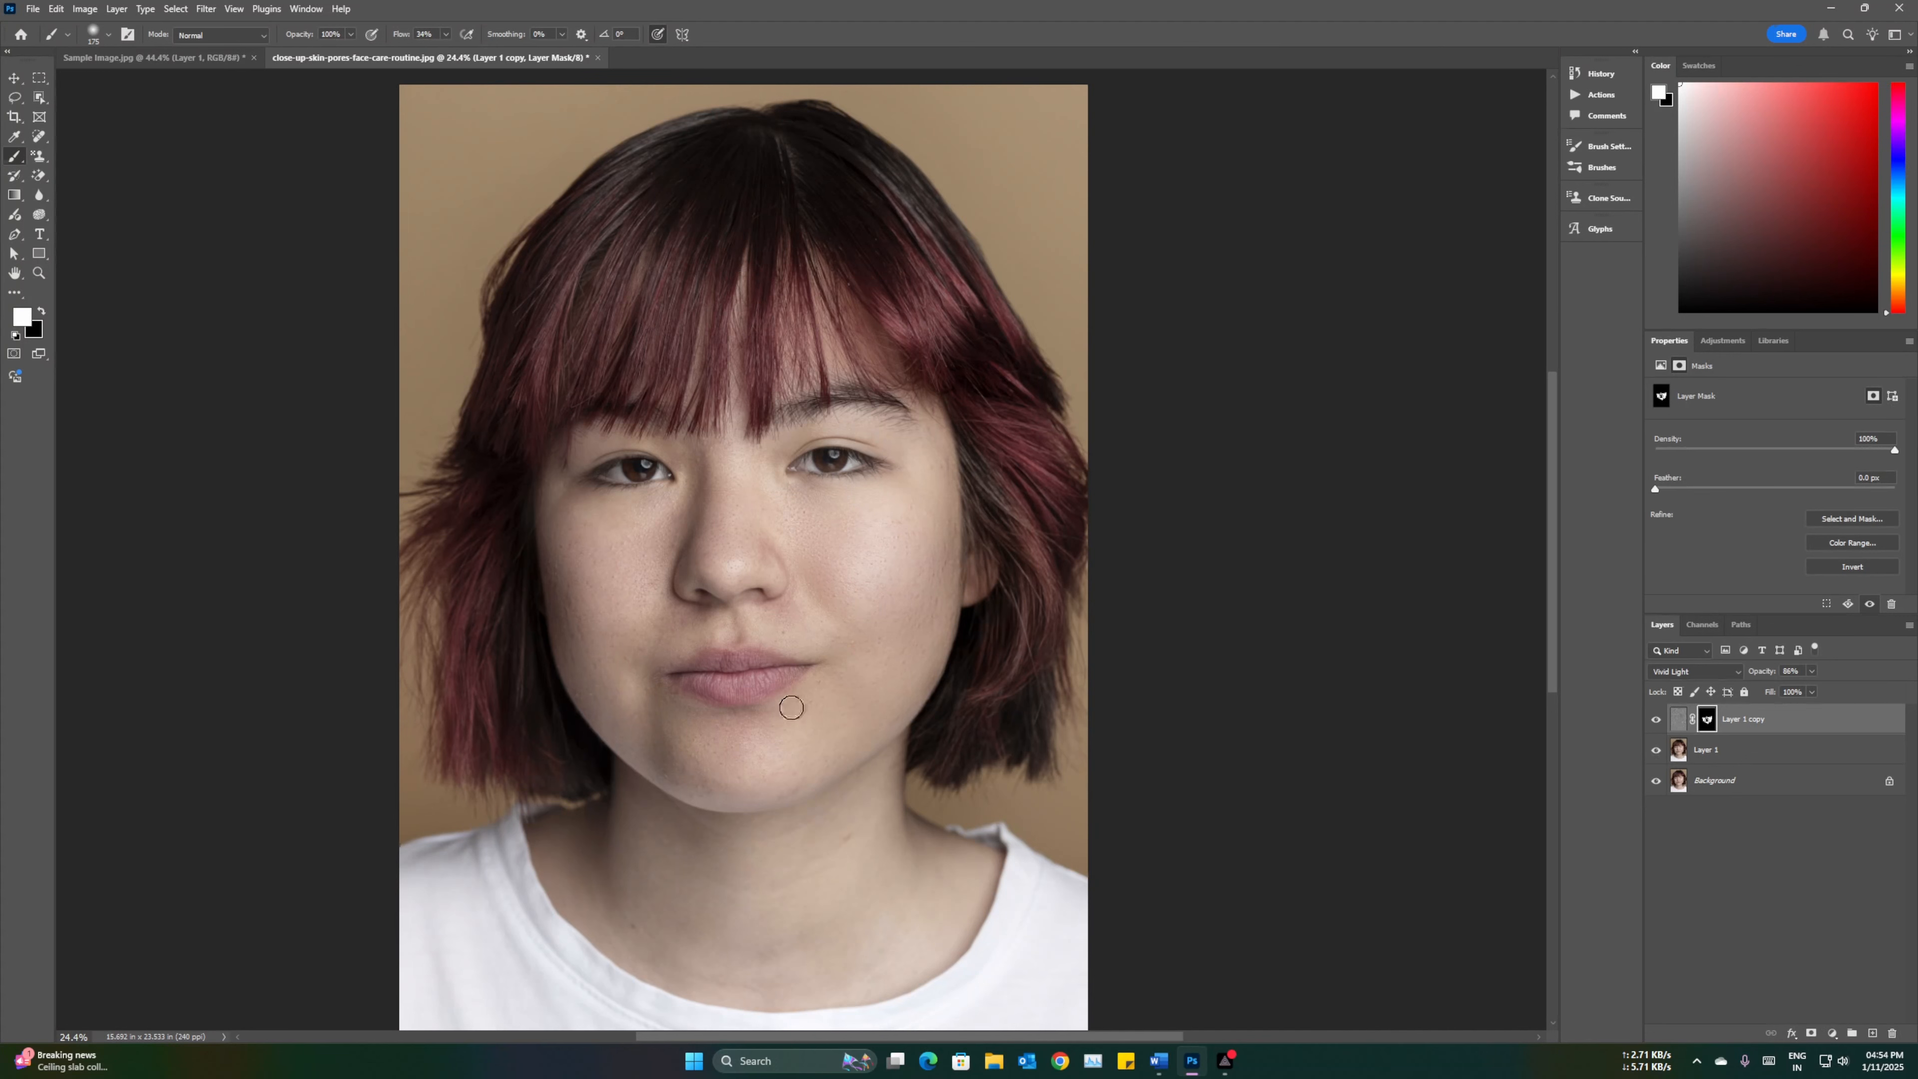